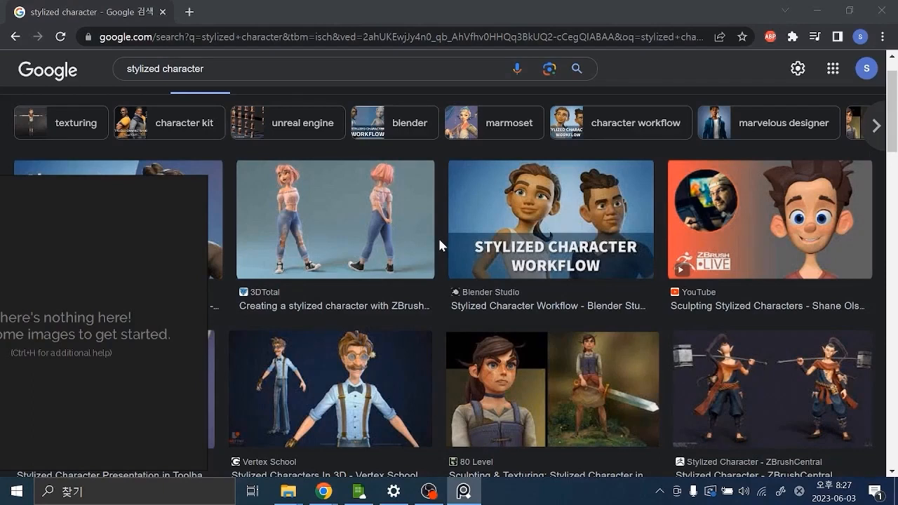
# - Move the empty reference board aside and browse the stylized character image results for suitable references
pyautogui.click(439, 244)
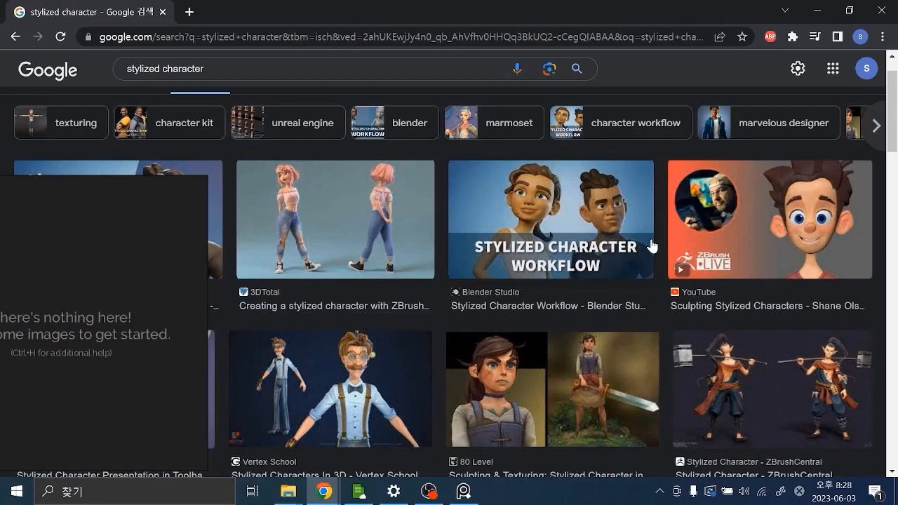
pyautogui.moveTo(155, 242); pyautogui.dragTo(19, 334, button='right')
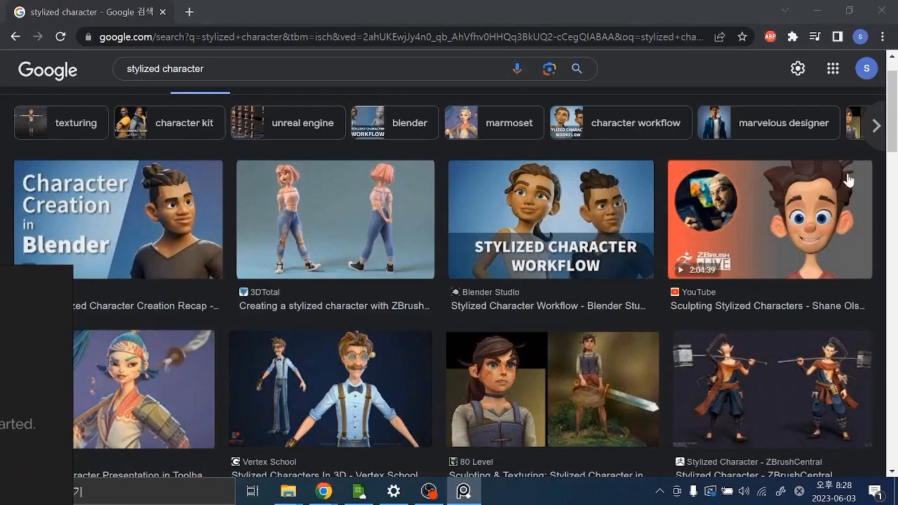
pyautogui.scroll(-3, 890, 170)
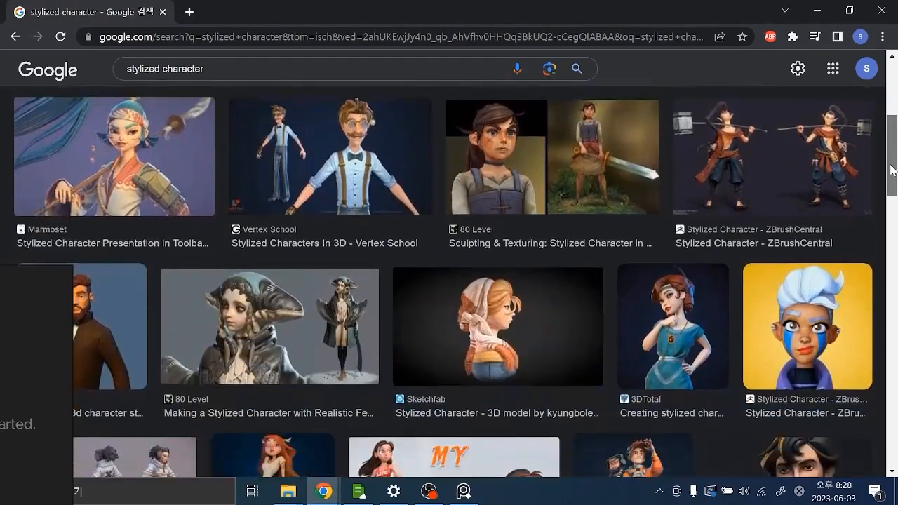
pyautogui.scroll(-1, 891, 170)
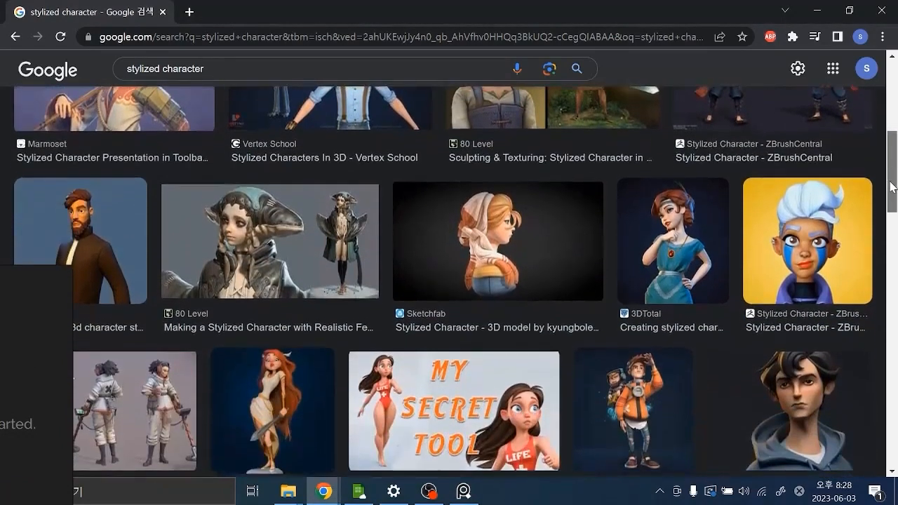
pyautogui.moveTo(889, 182); pyautogui.dragTo(879, 291)
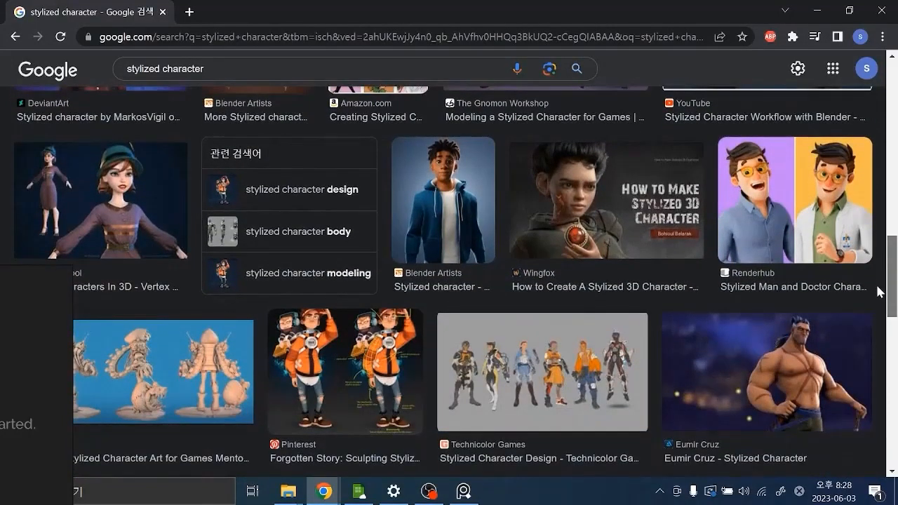
pyautogui.moveTo(879, 291); pyautogui.dragTo(889, 129)
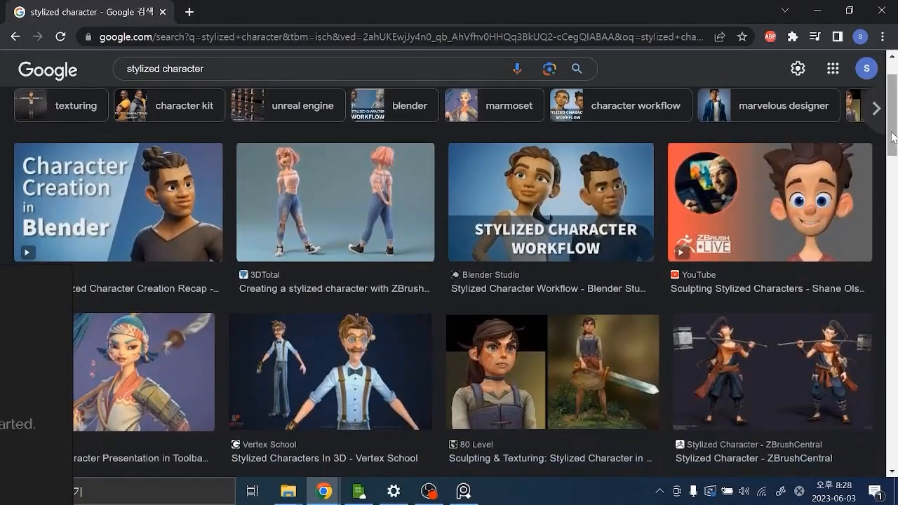
pyautogui.scroll(-2, 892, 135)
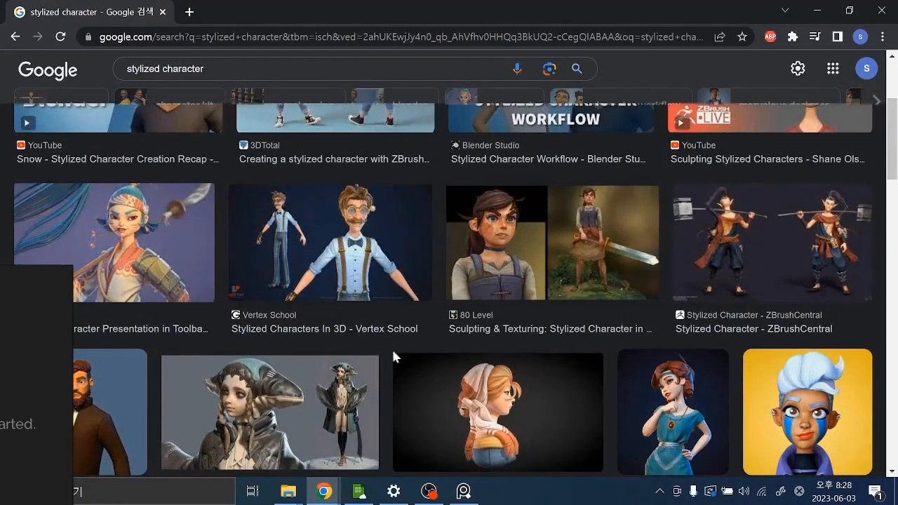
# - Open the 80 Level "Making a Stylized Character with Realistic Features" image and add it to the reference board
pyautogui.click(345, 387)
pyautogui.moveTo(9, 390); pyautogui.dragTo(300, 256, button='right')
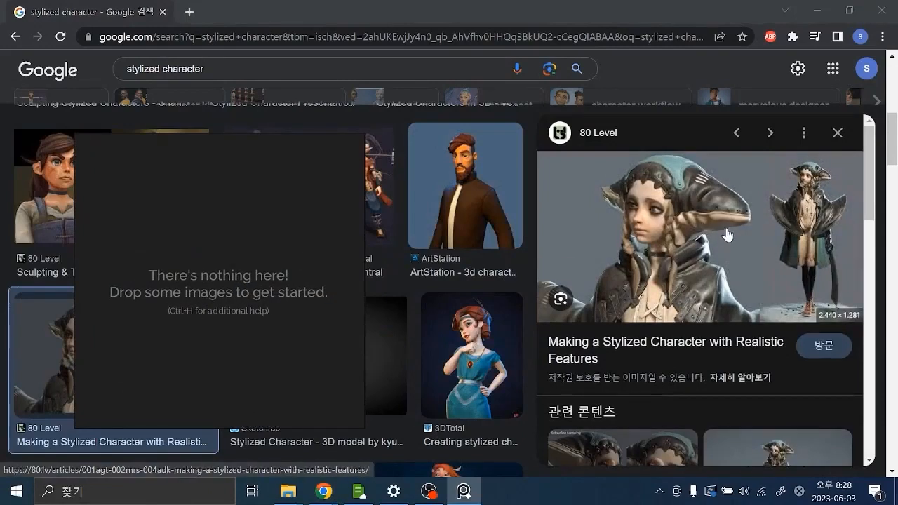
pyautogui.moveTo(742, 211); pyautogui.dragTo(200, 251)
# - Add the related 80 Level close-up of two faces to the reference board and place it below the first image
pyautogui.scroll(-6, 270, 258)
pyautogui.moveTo(872, 183); pyautogui.dragTo(874, 226)
pyautogui.click(579, 75)
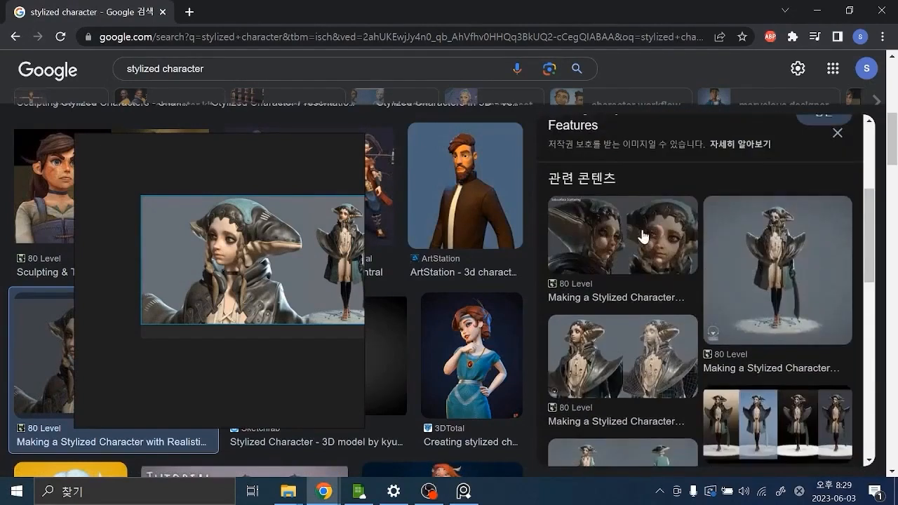
pyautogui.click(640, 232)
pyautogui.moveTo(256, 317); pyautogui.dragTo(254, 343)
# - Add the 80 Level image of the girl with the sword to the reference board, beside the first image, and move the board aside
pyautogui.click(54, 205)
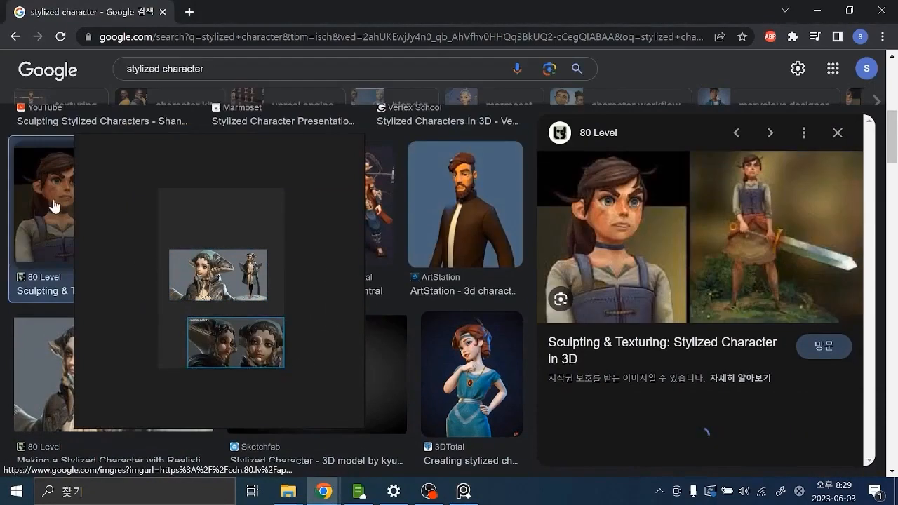
pyautogui.moveTo(704, 219); pyautogui.dragTo(309, 266)
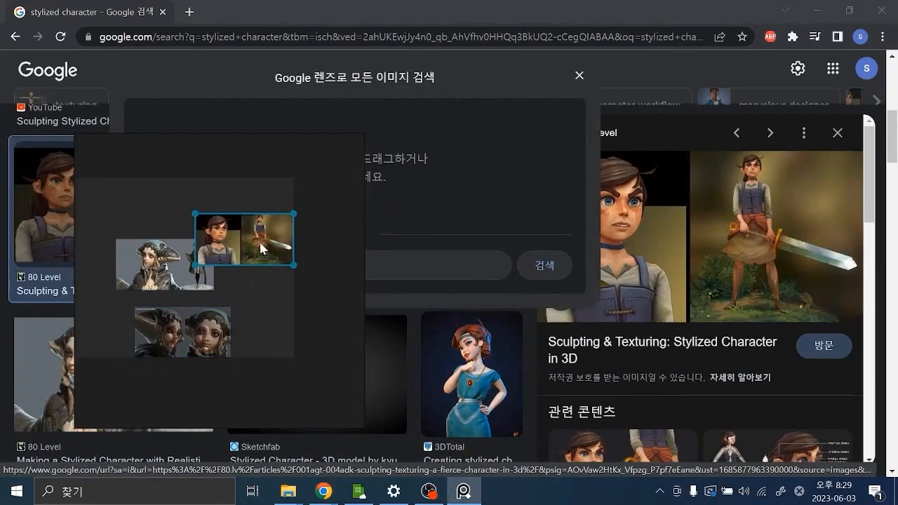
pyautogui.moveTo(259, 254); pyautogui.dragTo(296, 272)
pyautogui.click(579, 75)
pyautogui.moveTo(283, 194); pyautogui.dragTo(102, 225, button='right')
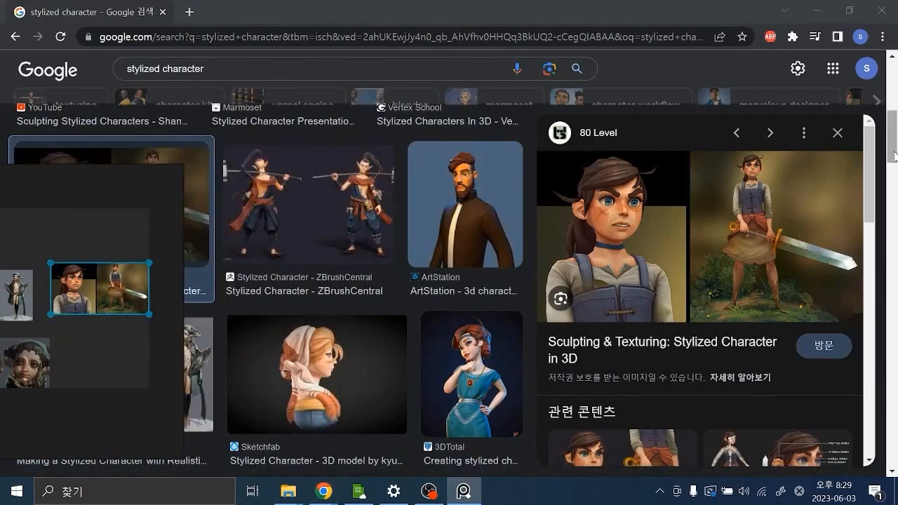
# - Open the Marmoset result of the blue-haired warrior and bring up its related images
pyautogui.scroll(2, 890, 169)
pyautogui.scroll(1, 891, 141)
pyautogui.click(312, 185)
pyautogui.moveTo(872, 176); pyautogui.dragTo(870, 238)
# - Try adding the related full-body thumbnail of the blue-haired warrior to the reference board, and delete it from there
pyautogui.moveTo(618, 243); pyautogui.dragTo(132, 348)
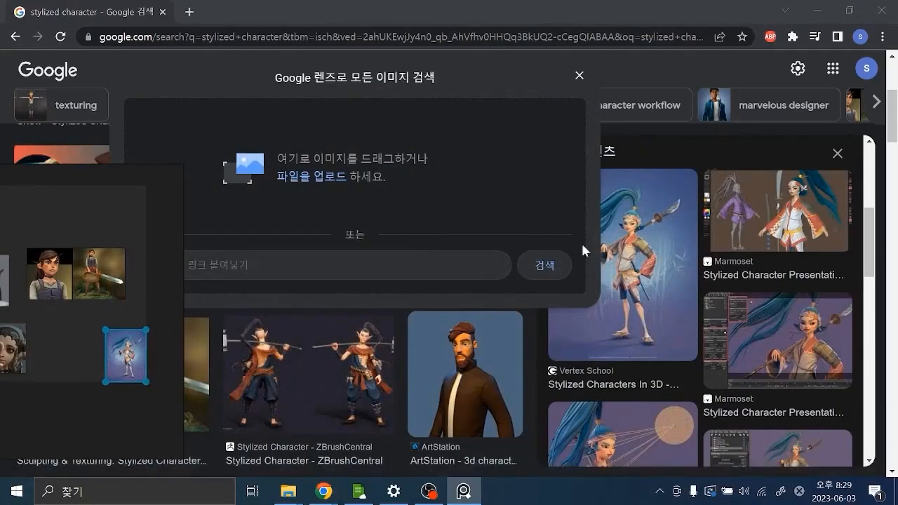
pyautogui.click(579, 75)
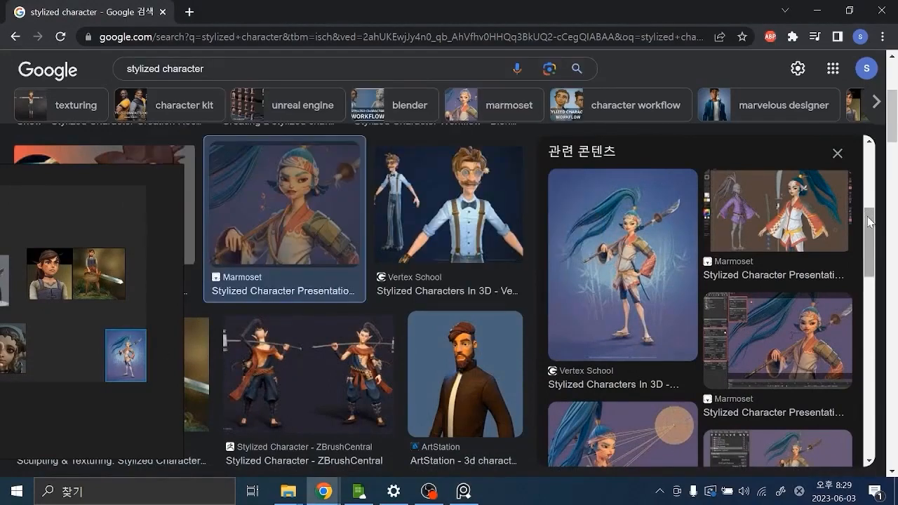
pyautogui.scroll(3, 868, 218)
pyautogui.scroll(-3, 868, 218)
pyautogui.click(156, 324)
pyautogui.click(143, 352)
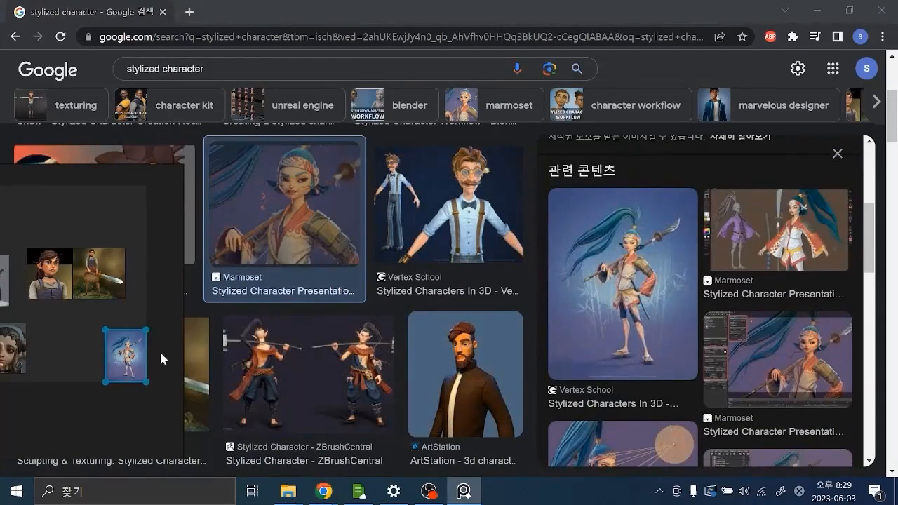
pyautogui.press('Delete')
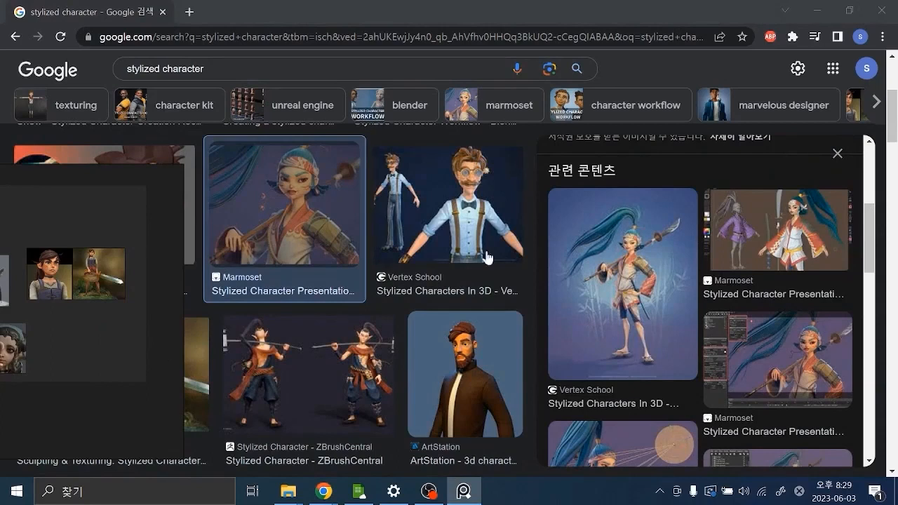
# - Open the related Vertex School full-body image of the blue-haired warrior and add it to the board below the sword girl
pyautogui.click(603, 259)
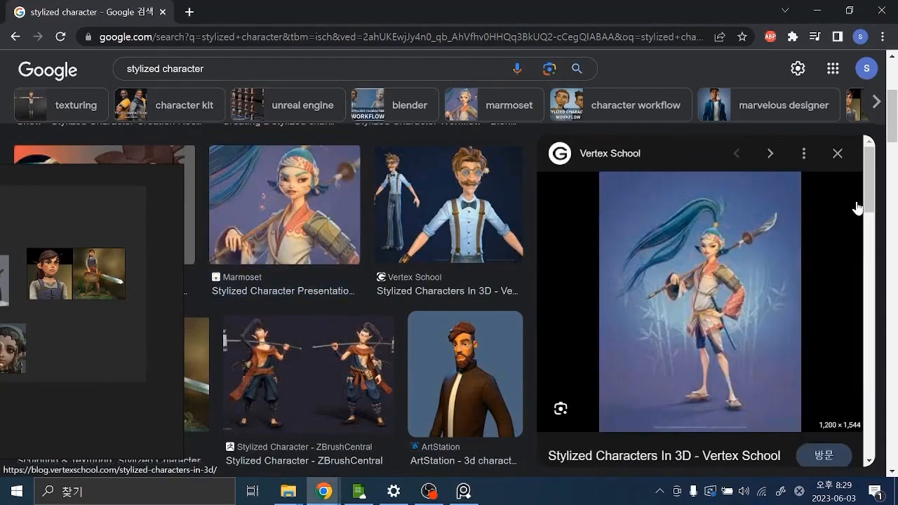
pyautogui.moveTo(720, 266); pyautogui.dragTo(130, 343)
# - Add the related ZBrushCentral image of the two hammer-carrying characters to the bottom of the reference board and look through its related images
pyautogui.moveTo(869, 184); pyautogui.dragTo(865, 335)
pyautogui.click(821, 325)
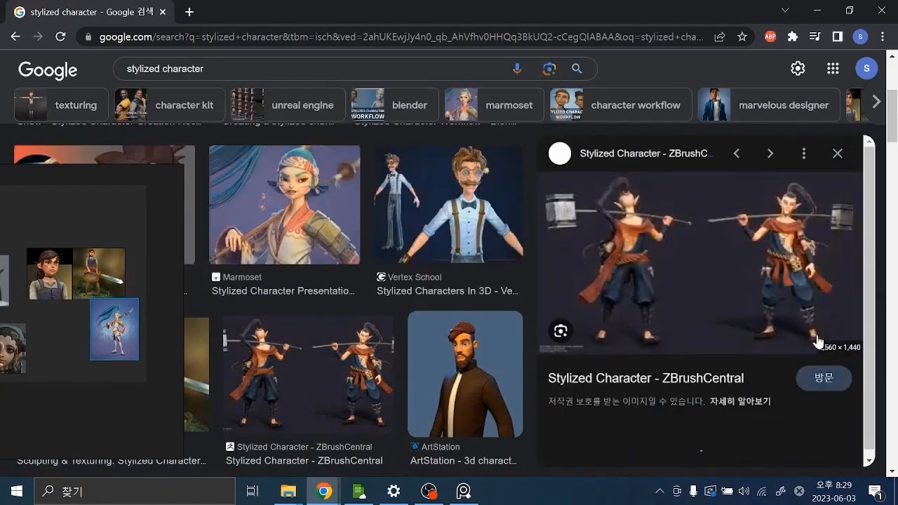
pyautogui.moveTo(699, 278); pyautogui.dragTo(106, 385)
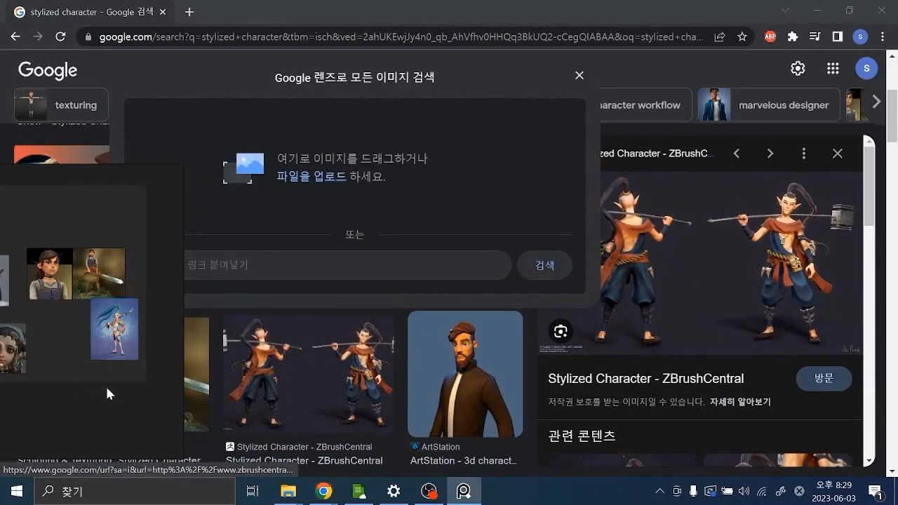
pyautogui.scroll(-5, 869, 226)
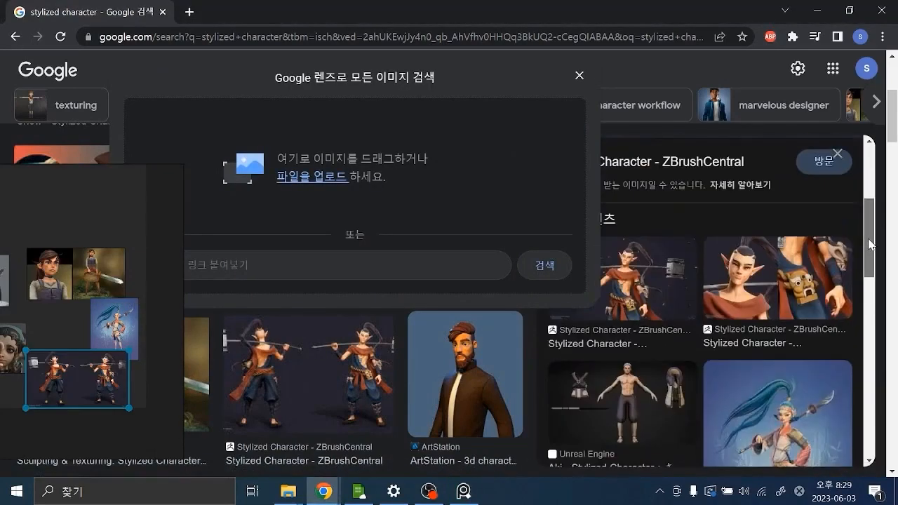
pyautogui.moveTo(870, 276); pyautogui.dragTo(870, 366)
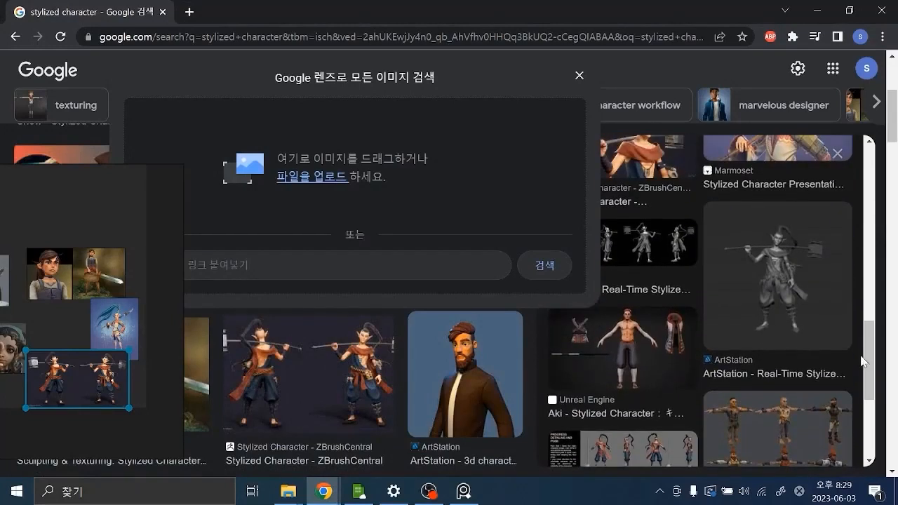
pyautogui.click(579, 75)
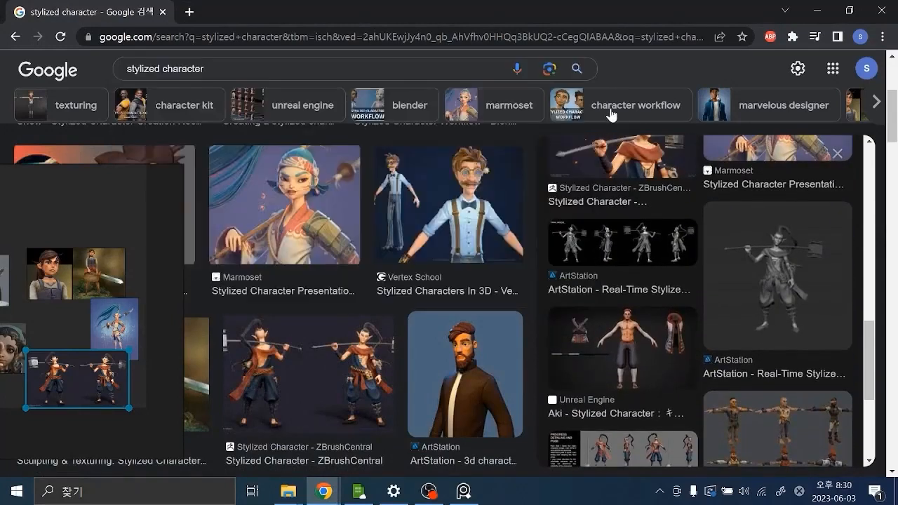
# - Add the Vertex School image of the man with moustache and suspenders to the board and place it above the other references
pyautogui.click(487, 209)
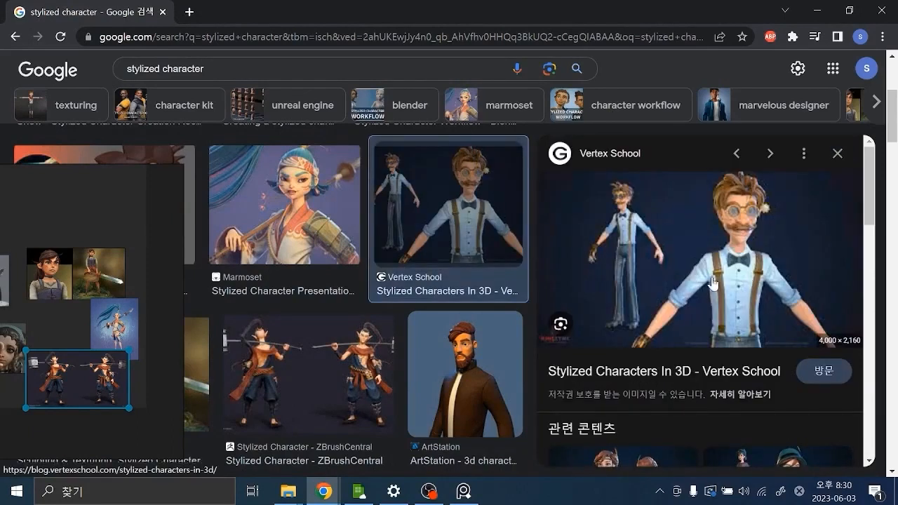
pyautogui.moveTo(726, 279); pyautogui.dragTo(148, 246)
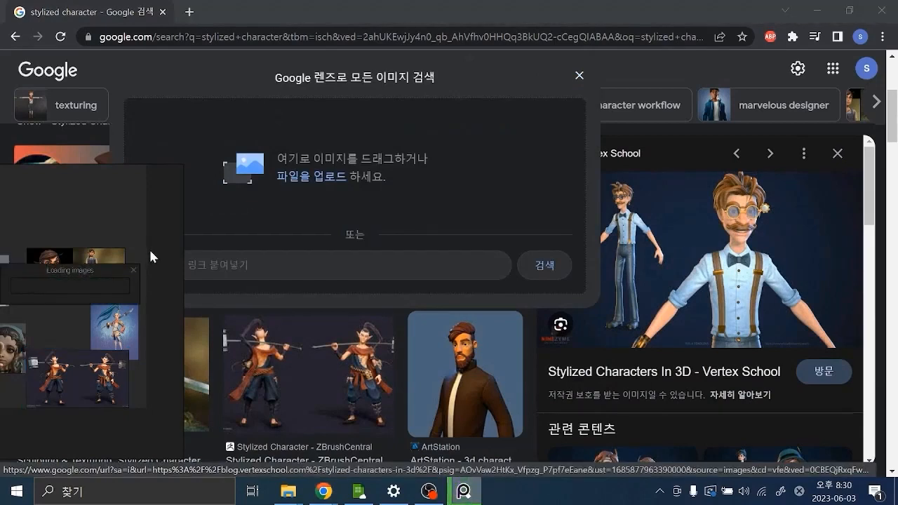
pyautogui.moveTo(151, 251); pyautogui.dragTo(88, 192)
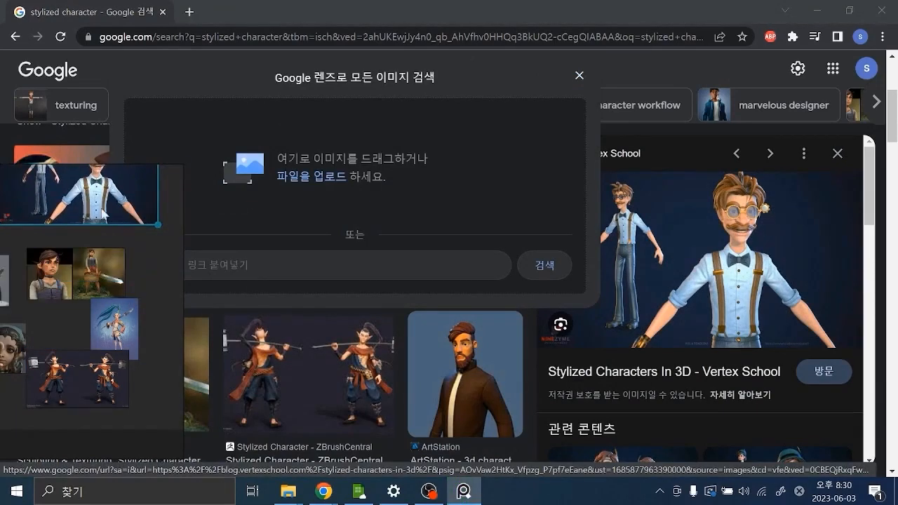
pyautogui.moveTo(129, 277); pyautogui.dragTo(172, 283, button='middle')
pyautogui.scroll(-2, 148, 282)
pyautogui.scroll(-2, 122, 274)
# - Open the related 3DTotal image of the smoking man in a cap and add it to the board below the face close-up
pyautogui.moveTo(866, 194); pyautogui.dragTo(867, 419)
pyautogui.click(579, 75)
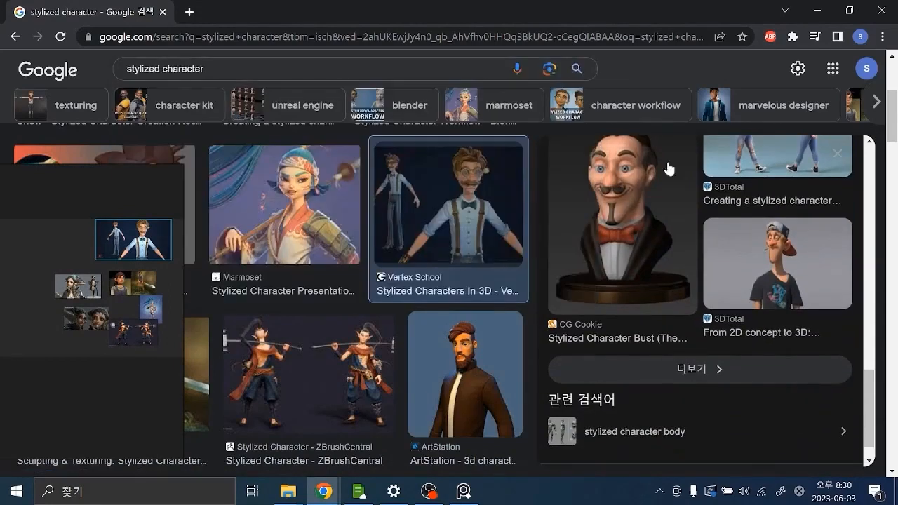
pyautogui.click(770, 276)
pyautogui.moveTo(768, 240); pyautogui.dragTo(123, 356)
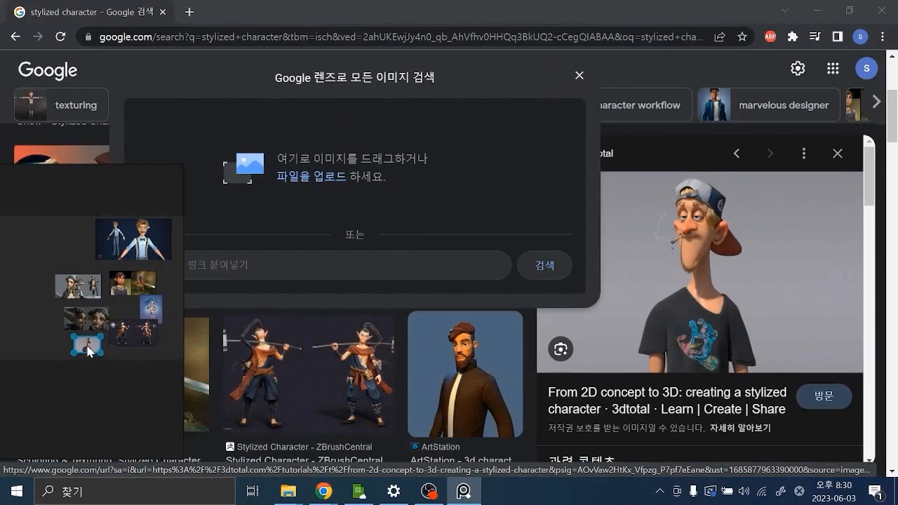
# - Open the related Pinterest image of the boy holding a skateboard and add it to the board below the hammer characters
pyautogui.scroll(-5, 701, 316)
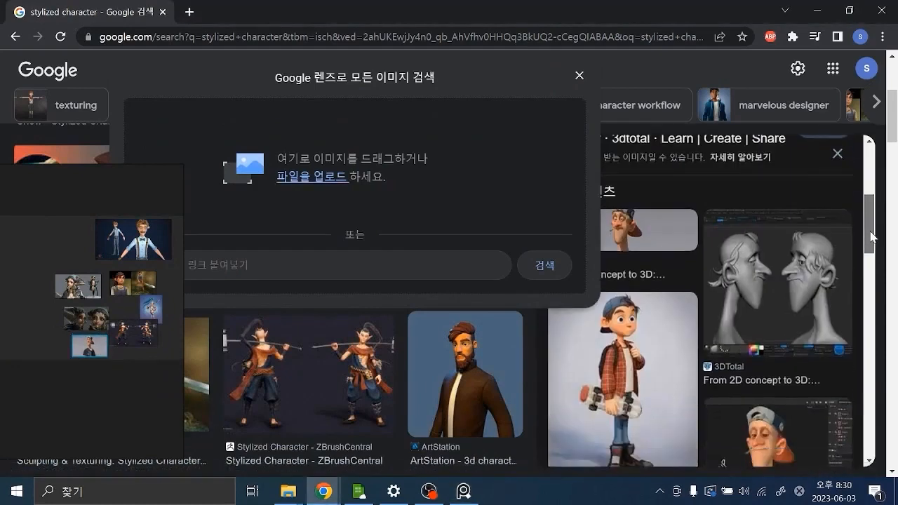
pyautogui.click(575, 83)
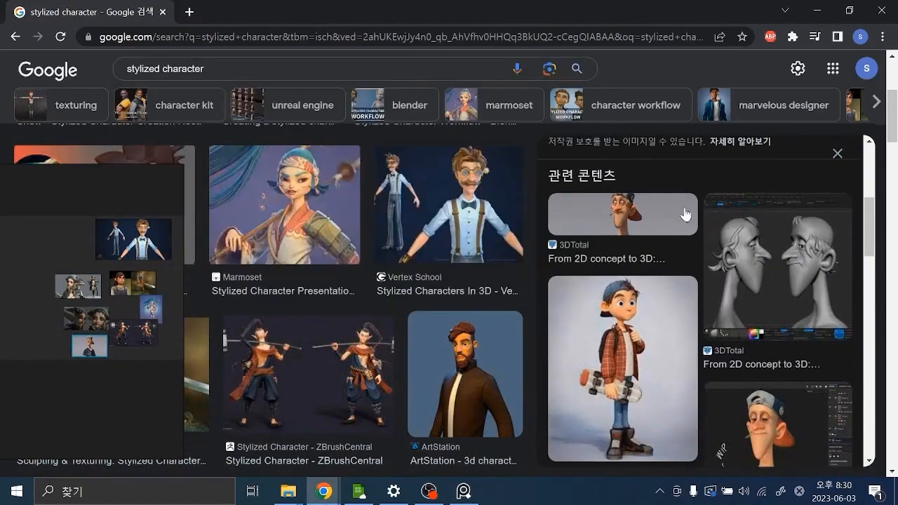
pyautogui.click(642, 335)
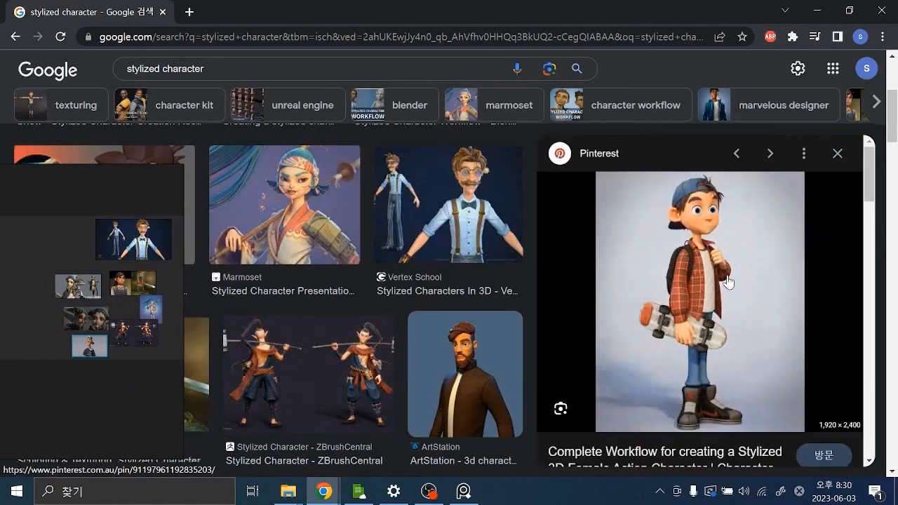
pyautogui.moveTo(727, 282); pyautogui.dragTo(620, 331)
pyautogui.moveTo(140, 364); pyautogui.dragTo(176, 363)
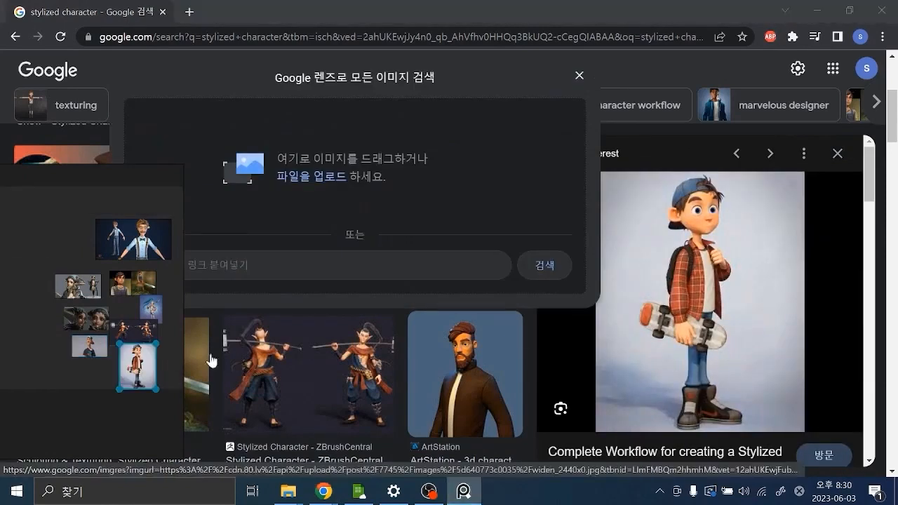
# - Open the related Dribbble image of the girl with headphones and add it to the board beside the man in the cap
pyautogui.scroll(-2, 870, 220)
pyautogui.moveTo(869, 220); pyautogui.dragTo(862, 283)
pyautogui.click(643, 226)
pyautogui.moveTo(734, 272); pyautogui.dragTo(55, 359)
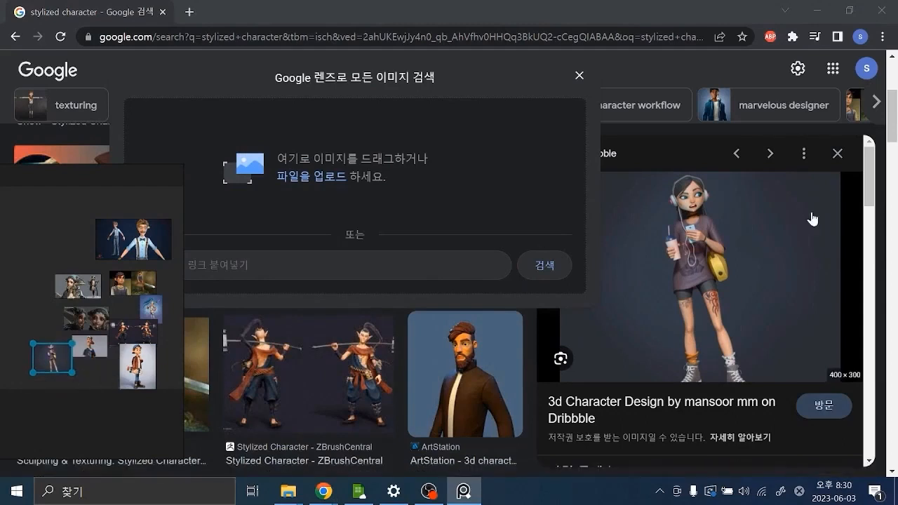
# - Look through the remaining related images, bring the whole reference board into view and review the collected references
pyautogui.moveTo(870, 185); pyautogui.dragTo(863, 414)
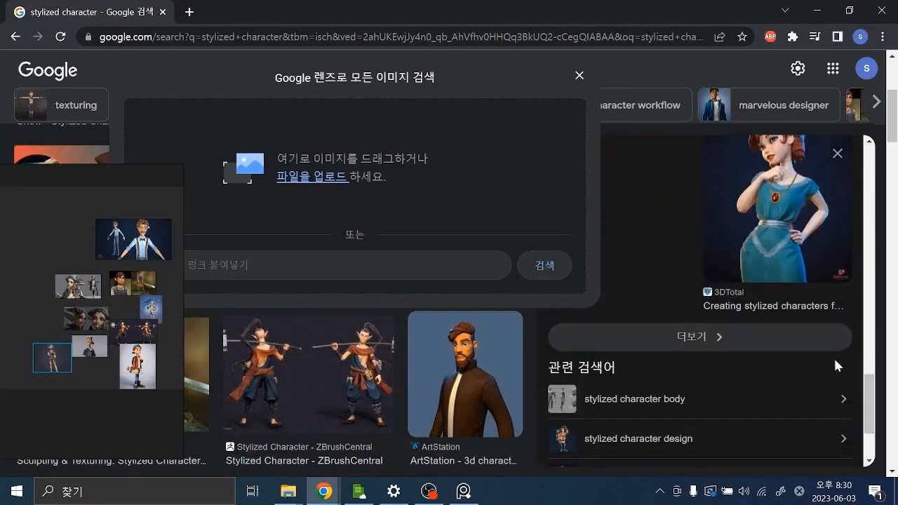
pyautogui.click(579, 75)
pyautogui.moveTo(134, 271); pyautogui.dragTo(116, 252, button='middle')
pyautogui.moveTo(106, 256); pyautogui.dragTo(343, 226, button='right')
pyautogui.scroll(8, 286, 228)
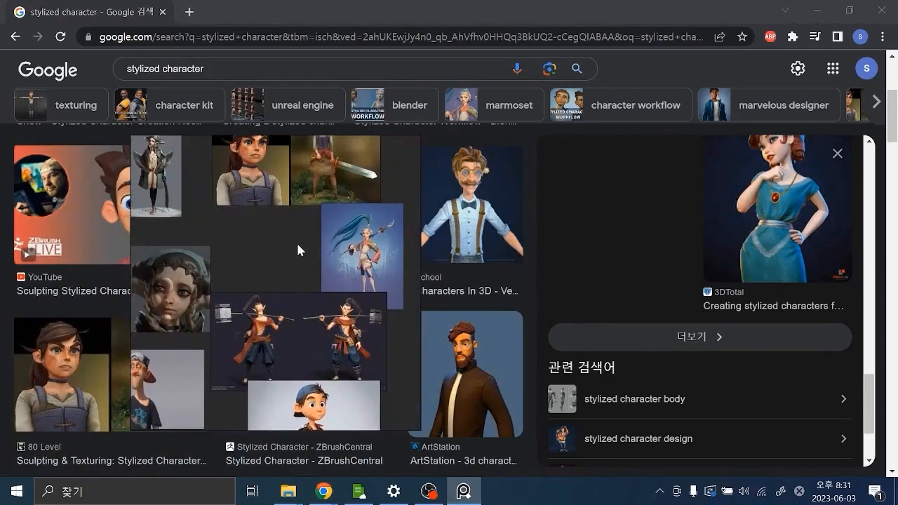
pyautogui.scroll(-4, 296, 243)
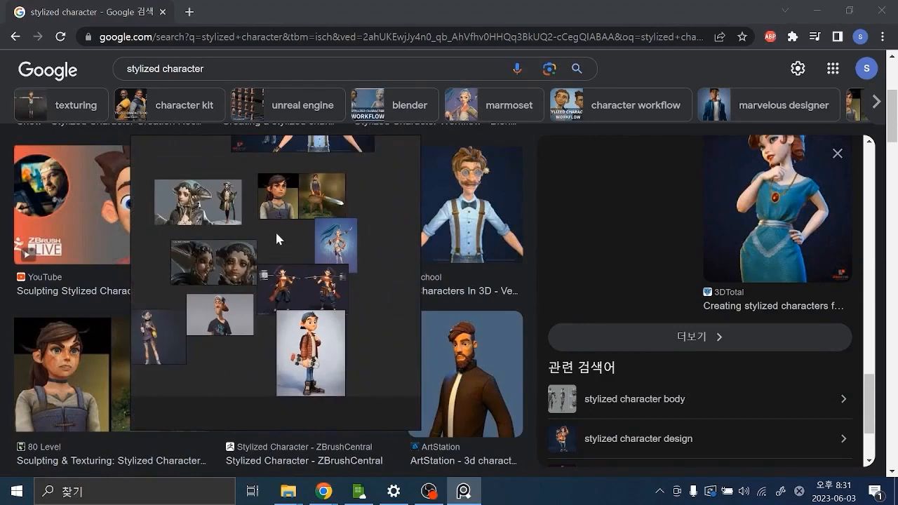
# - Select all the reference images on the board and normalize them by size
pyautogui.scroll(-5, 282, 234)
pyautogui.moveTo(347, 180); pyautogui.dragTo(170, 374)
pyautogui.moveTo(348, 173); pyautogui.dragTo(162, 385)
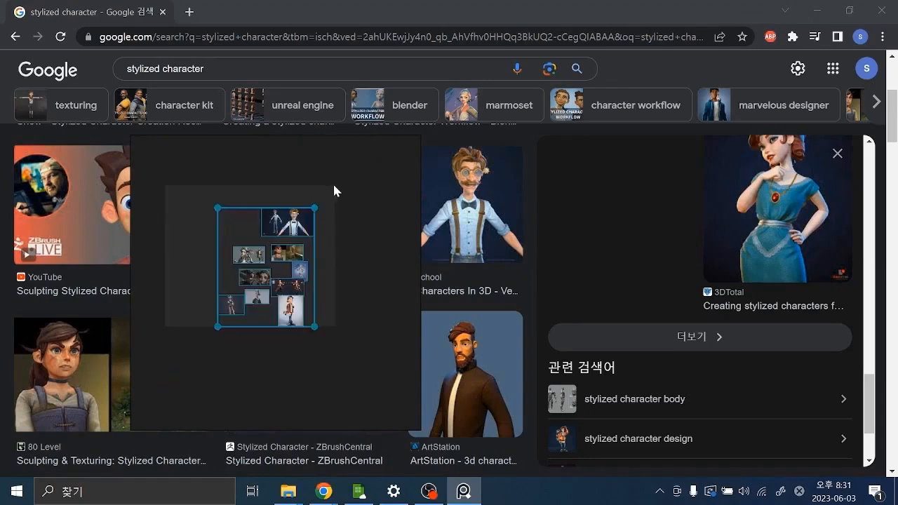
pyautogui.rightClick(283, 230)
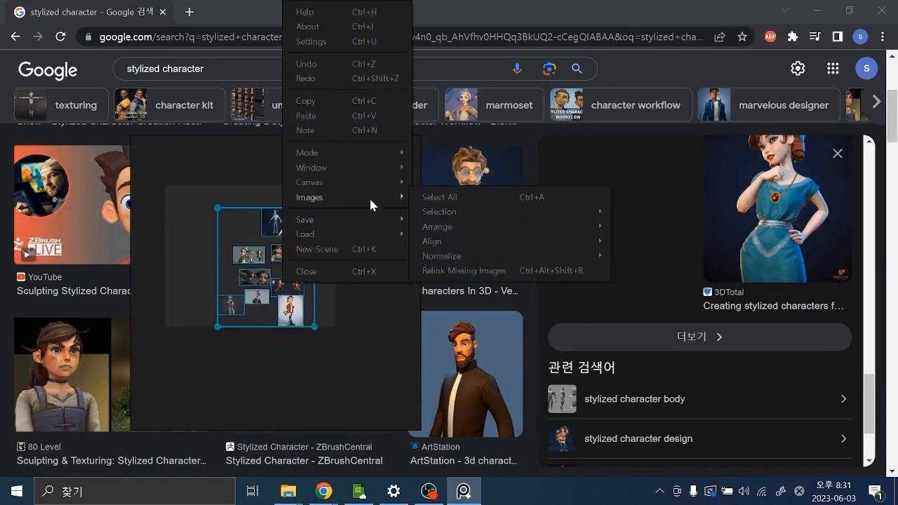
pyautogui.moveTo(339, 199)
pyautogui.moveTo(465, 253)
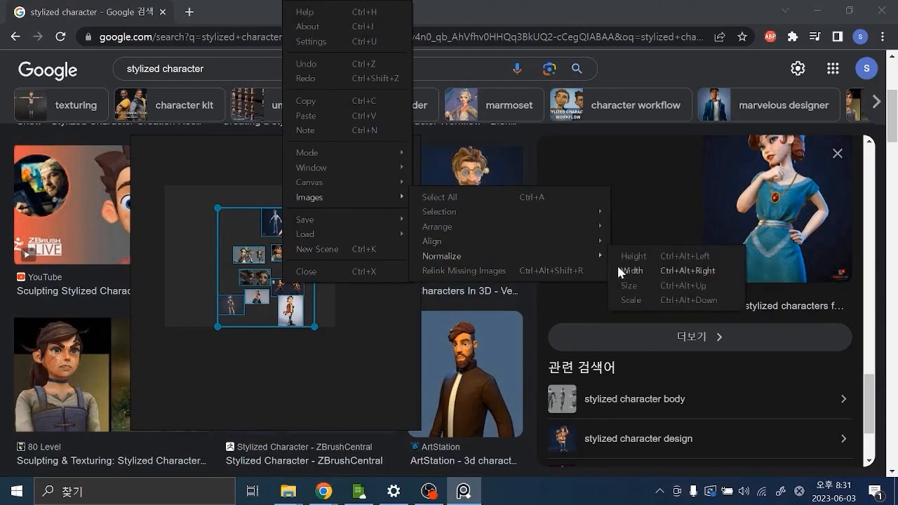
pyautogui.click(637, 282)
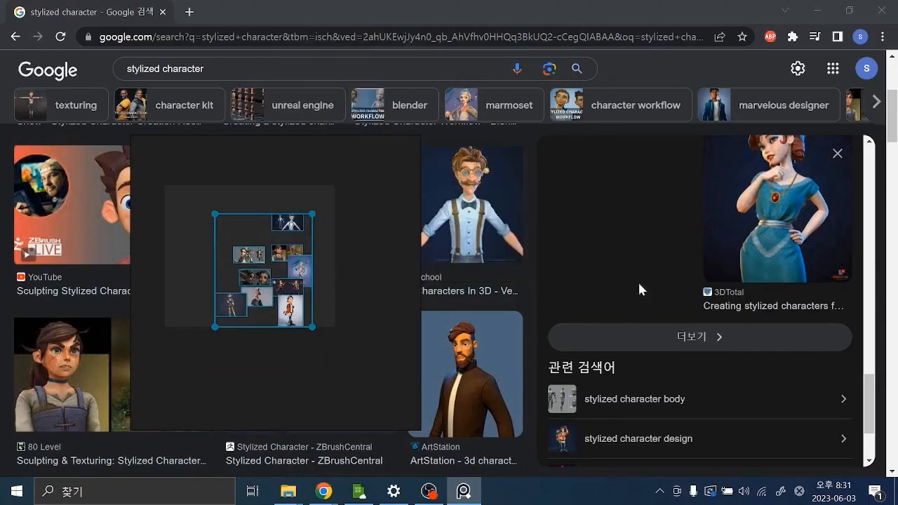
# - Select all the images on the board, arrange them with the Optimal layout, and clear the selection
pyautogui.moveTo(344, 190); pyautogui.dragTo(205, 364)
pyautogui.click(329, 218)
pyautogui.moveTo(329, 196); pyautogui.dragTo(222, 354)
pyautogui.click(332, 199)
pyautogui.moveTo(333, 191); pyautogui.dragTo(193, 370)
pyautogui.click(326, 258)
pyautogui.moveTo(330, 201); pyautogui.dragTo(181, 394)
pyautogui.rightClick(283, 266)
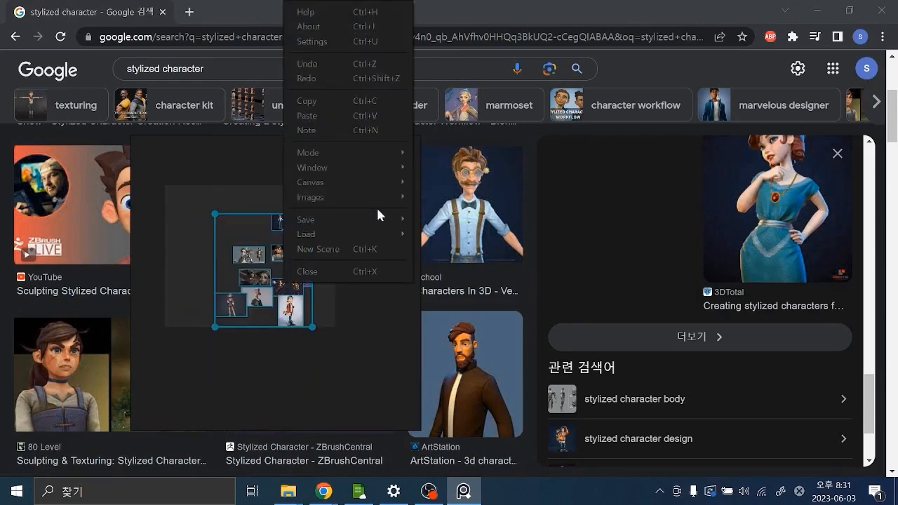
pyautogui.moveTo(366, 196)
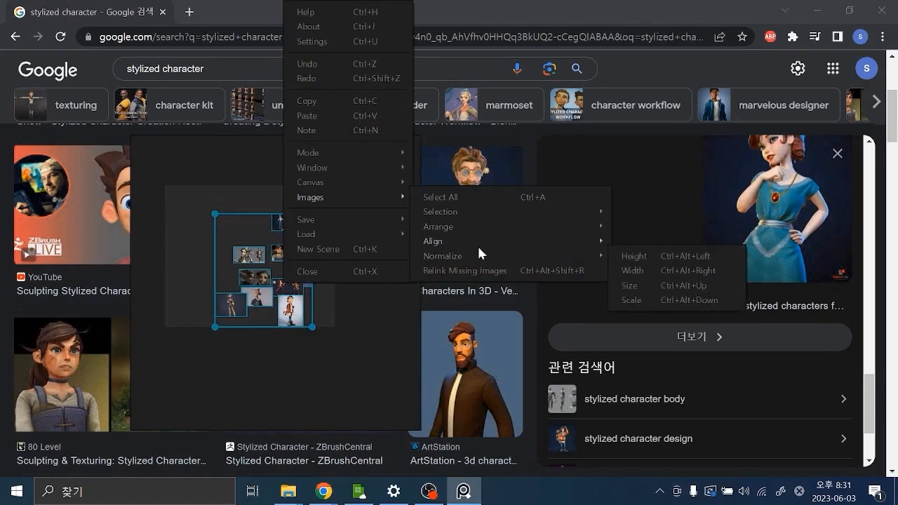
pyautogui.moveTo(483, 242)
pyautogui.moveTo(590, 219)
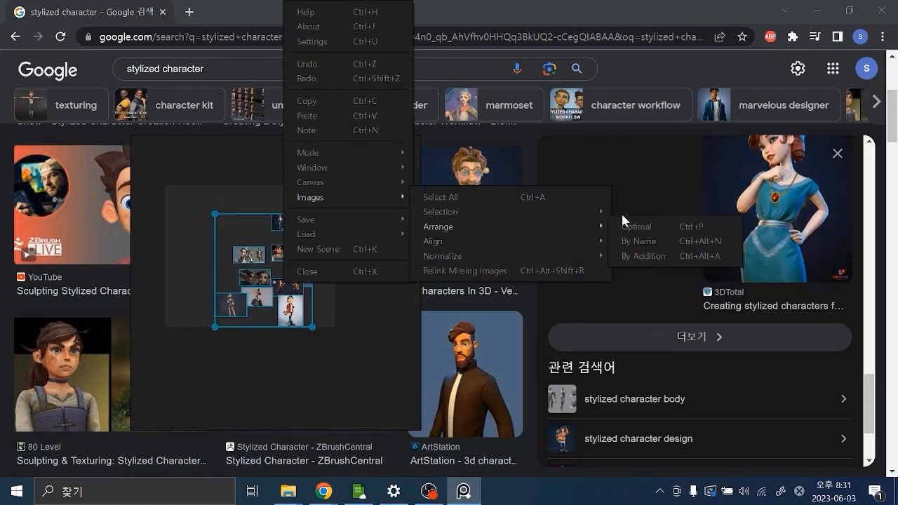
pyautogui.click(638, 226)
pyautogui.click(322, 234)
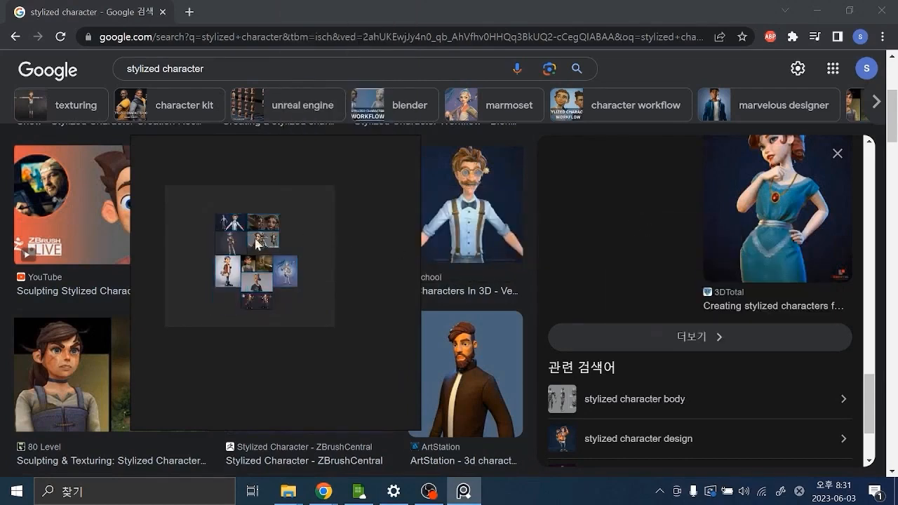
# - Examine the arranged character references at closer range on the board
pyautogui.scroll(5, 241, 245)
pyautogui.moveTo(333, 270); pyautogui.dragTo(310, 263, button='middle')
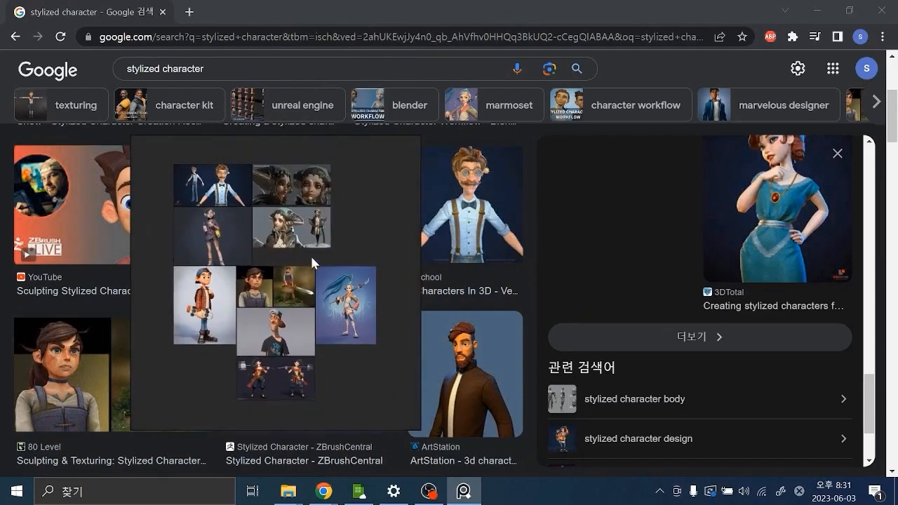
pyautogui.scroll(-2, 307, 256)
pyautogui.scroll(2, 319, 263)
pyautogui.moveTo(315, 264); pyautogui.dragTo(248, 219)
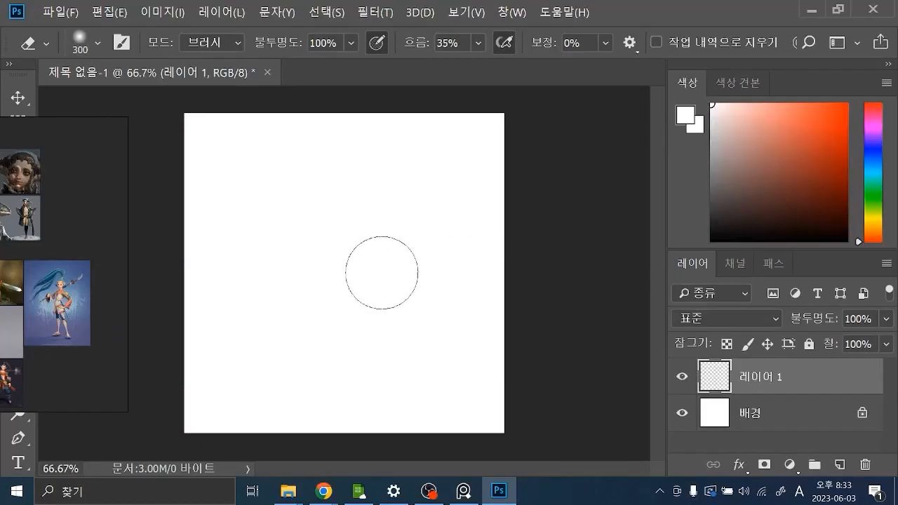
# - In Photoshop, move the reference board window beside the blank canvas, shrink it, and fit the references inside it
pyautogui.moveTo(88, 233); pyautogui.dragTo(275, 274)
pyautogui.moveTo(316, 162); pyautogui.dragTo(182, 289)
pyautogui.moveTo(135, 335); pyautogui.dragTo(137, 332)
pyautogui.moveTo(175, 338); pyautogui.dragTo(117, 332, button='middle')
pyautogui.scroll(5, 112, 372)
pyautogui.scroll(-5, 146, 385)
pyautogui.moveTo(116, 381); pyautogui.dragTo(154, 397, button='middle')
pyautogui.scroll(-4, 122, 377)
pyautogui.scroll(8, 104, 344)
pyautogui.scroll(-8, 93, 391)
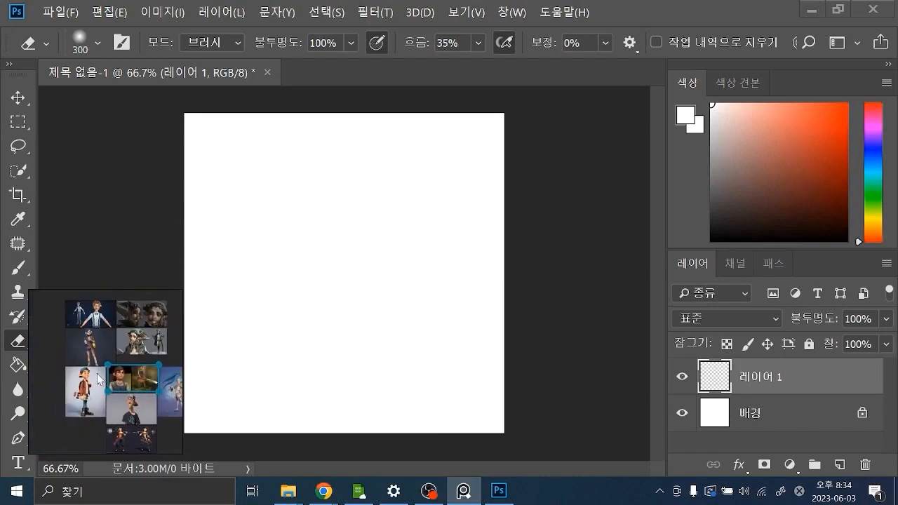
# - Move the man in the cap, the girl with headphones and the boy with the skateboard into a row above the other references
pyautogui.scroll(-3, 124, 376)
pyautogui.moveTo(110, 378); pyautogui.dragTo(110, 393, button='middle')
pyautogui.moveTo(121, 404); pyautogui.dragTo(95, 319)
pyautogui.click(102, 374)
pyautogui.moveTo(103, 374); pyautogui.dragTo(131, 324)
pyautogui.moveTo(103, 400); pyautogui.dragTo(164, 321)
# - Examine the separated character references on the board up close, ending on the man in the cap
pyautogui.moveTo(126, 374); pyautogui.dragTo(101, 356, button='middle')
pyautogui.scroll(5, 101, 361)
pyautogui.click(92, 395)
pyautogui.moveTo(91, 389); pyautogui.dragTo(89, 393)
pyautogui.moveTo(134, 343); pyautogui.dragTo(99, 382, button='middle')
pyautogui.scroll(4, 85, 360)
pyautogui.moveTo(155, 378); pyautogui.dragTo(128, 408, button='middle')
pyautogui.scroll(-5, 131, 362)
pyautogui.moveTo(132, 328); pyautogui.dragTo(132, 416, button='middle')
pyautogui.moveTo(136, 372)
pyautogui.mouseDown(button='middle')
pyautogui.moveTo(148, 382)
pyautogui.moveTo(152, 373)
pyautogui.moveTo(164, 377)
pyautogui.moveTo(66, 369)
pyautogui.moveTo(96, 366)
pyautogui.moveTo(84, 370)
pyautogui.moveTo(185, 397)
pyautogui.mouseUp(button='middle')
pyautogui.scroll(5, 102, 372)
pyautogui.scroll(-6, 129, 366)
pyautogui.scroll(4, 137, 351)
pyautogui.scroll(-3, 140, 366)
pyautogui.moveTo(59, 380)
pyautogui.mouseDown(button='middle')
pyautogui.moveTo(112, 367)
pyautogui.moveTo(123, 377)
pyautogui.mouseUp(button='middle')
pyautogui.scroll(5, 85, 364)
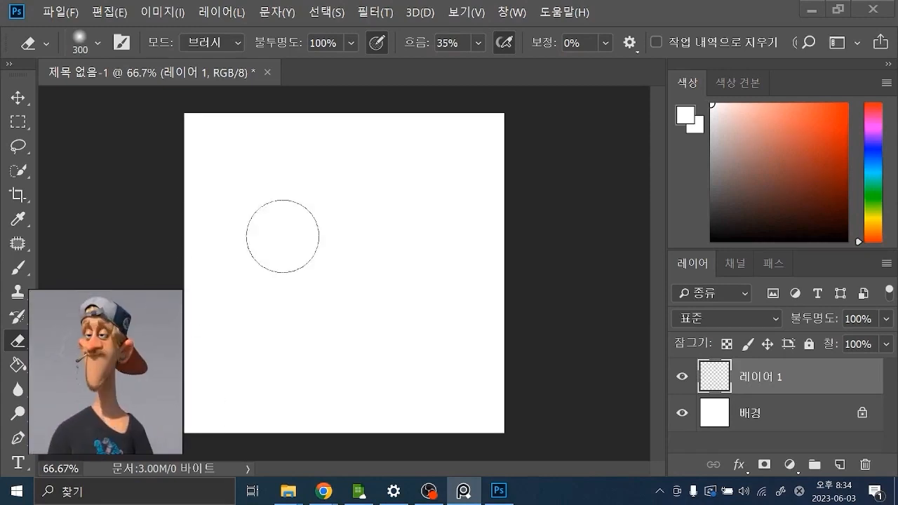
# - Return to the Photoshop canvas and set up the Brush tool with black at a size of 6
pyautogui.click(331, 245)
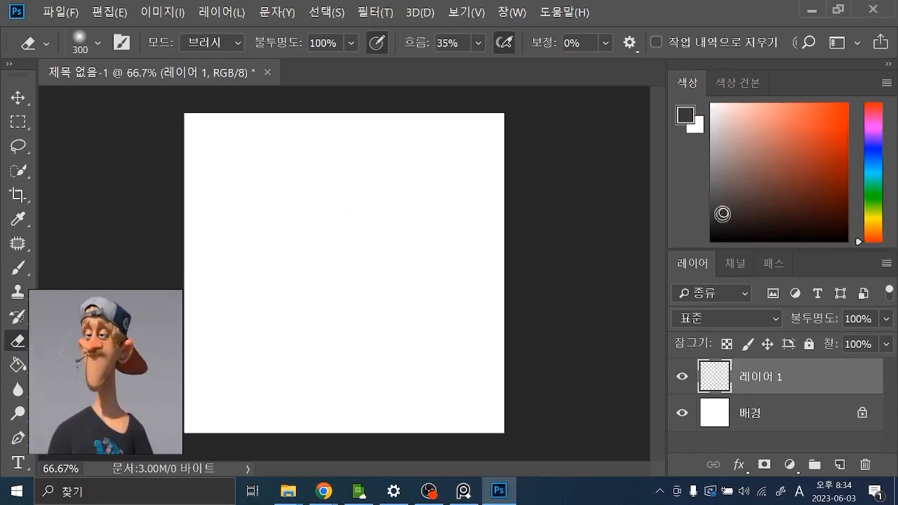
pyautogui.press('b')
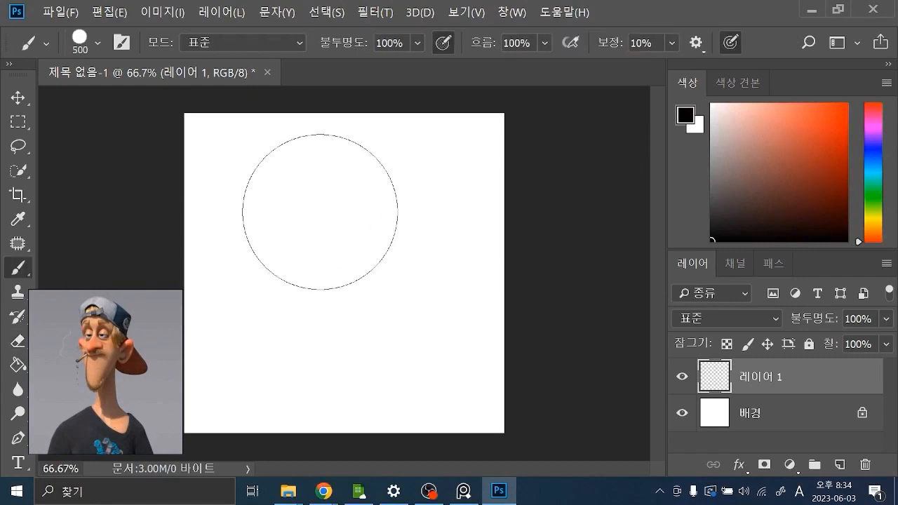
pyautogui.press('[')
pyautogui.press('[')
pyautogui.press('[')
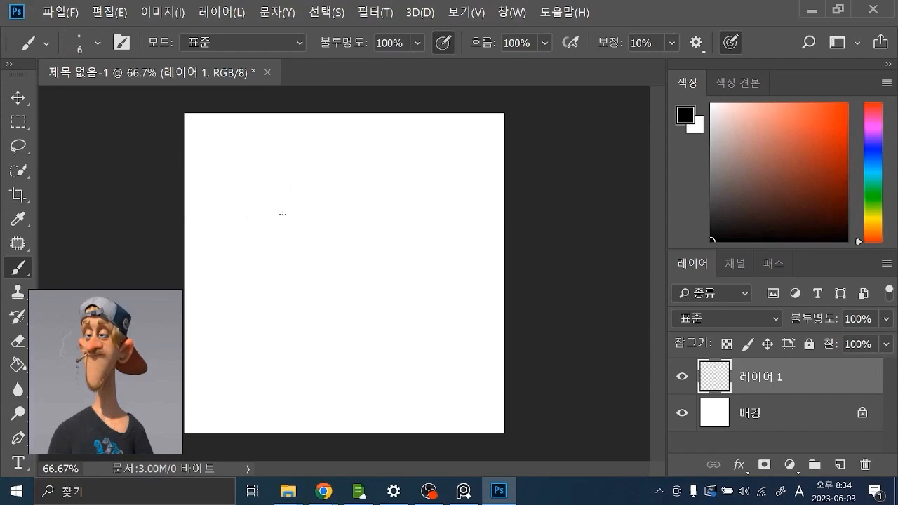
# - Return to the reference board and select the row of three chosen character images
pyautogui.click(149, 352)
pyautogui.scroll(-7, 140, 357)
pyautogui.moveTo(130, 364); pyautogui.dragTo(105, 358, button='middle')
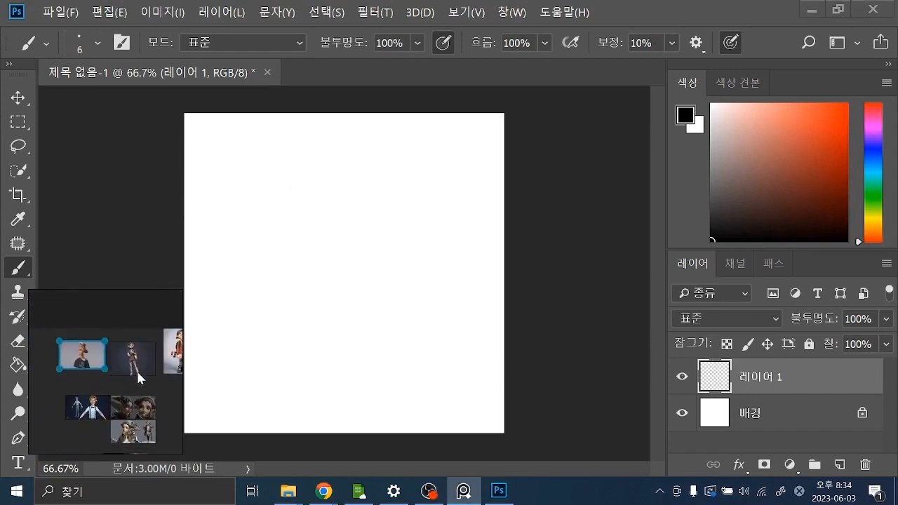
pyautogui.scroll(-3, 116, 362)
pyautogui.moveTo(162, 369); pyautogui.dragTo(159, 366, button='middle')
pyautogui.moveTo(157, 357); pyautogui.dragTo(156, 367)
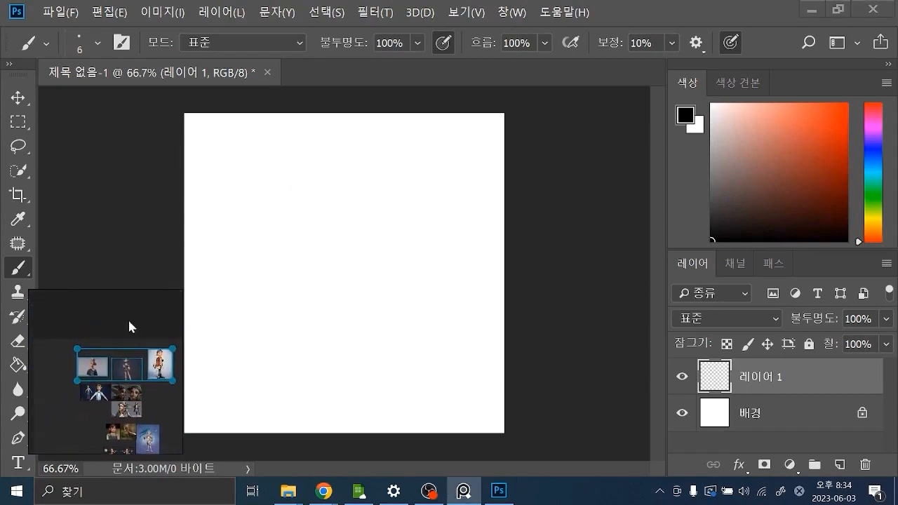
# - Focus the man in the cap on the board and paste that image into the Photoshop canvas
pyautogui.doubleClick(85, 368)
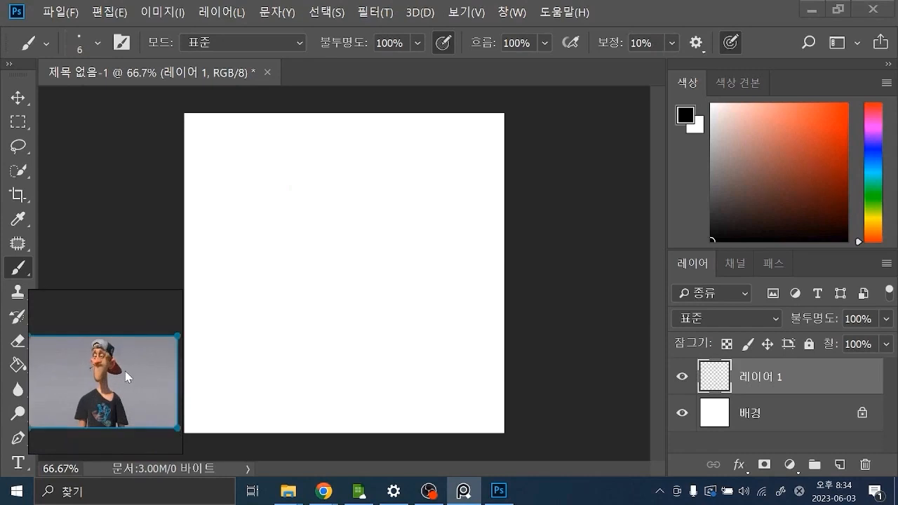
pyautogui.click(337, 215)
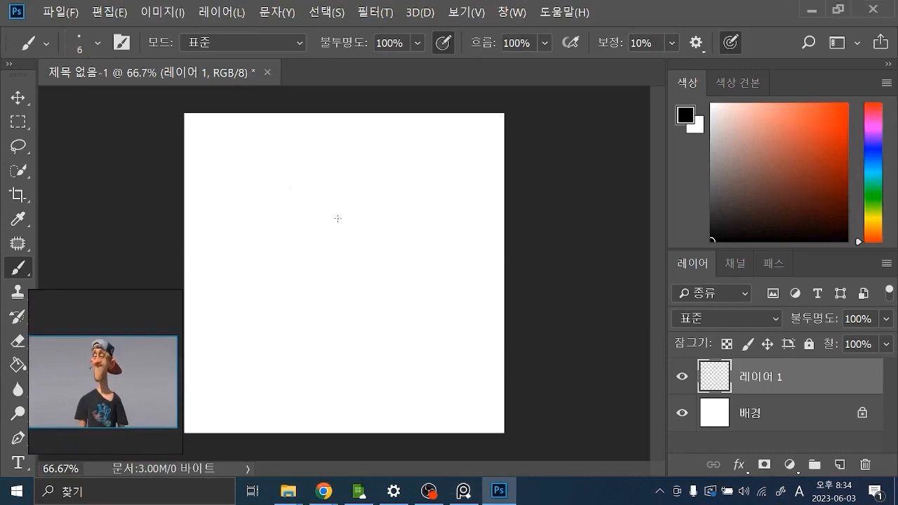
pyautogui.hotkey('ctrl', 'v')
pyautogui.click(120, 377)
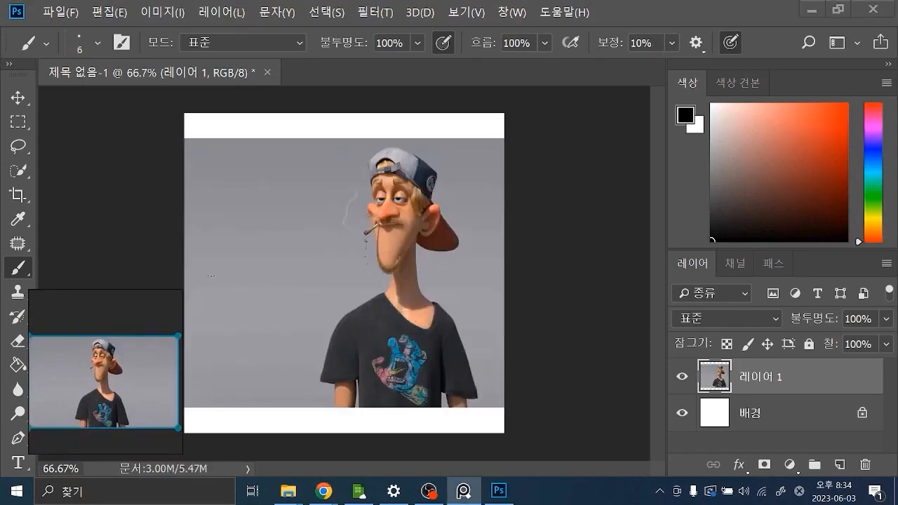
pyautogui.click(365, 265)
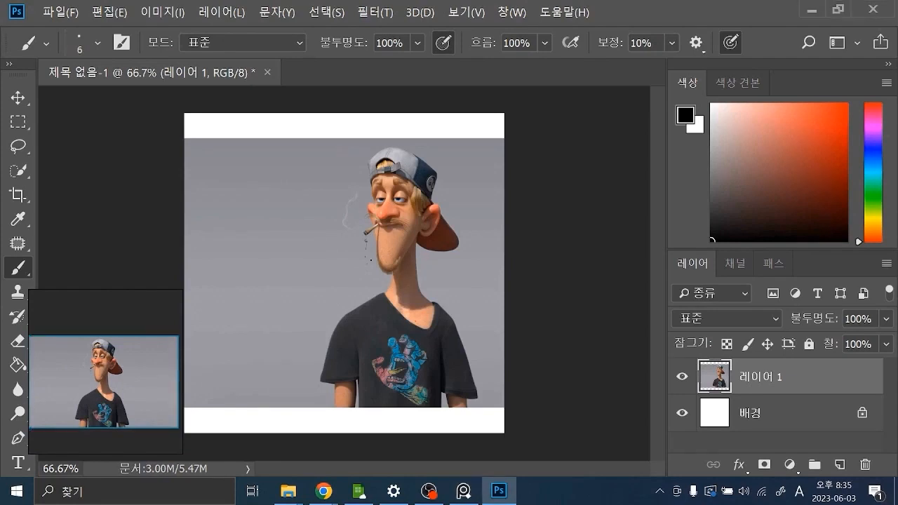
# - Scale the pasted man image to about 52% and centre it against the top edge of the canvas
pyautogui.press('v')
pyautogui.moveTo(428, 249)
pyautogui.mouseDown()
pyautogui.moveTo(393, 242)
pyautogui.moveTo(388, 223)
pyautogui.moveTo(393, 236)
pyautogui.mouseUp()
pyautogui.hotkey('ctrl', 't')
pyautogui.moveTo(578, 387); pyautogui.dragTo(411, 296)
pyautogui.moveTo(379, 254); pyautogui.dragTo(441, 246)
pyautogui.moveTo(487, 290); pyautogui.dragTo(430, 253)
pyautogui.moveTo(398, 224); pyautogui.dragTo(420, 231)
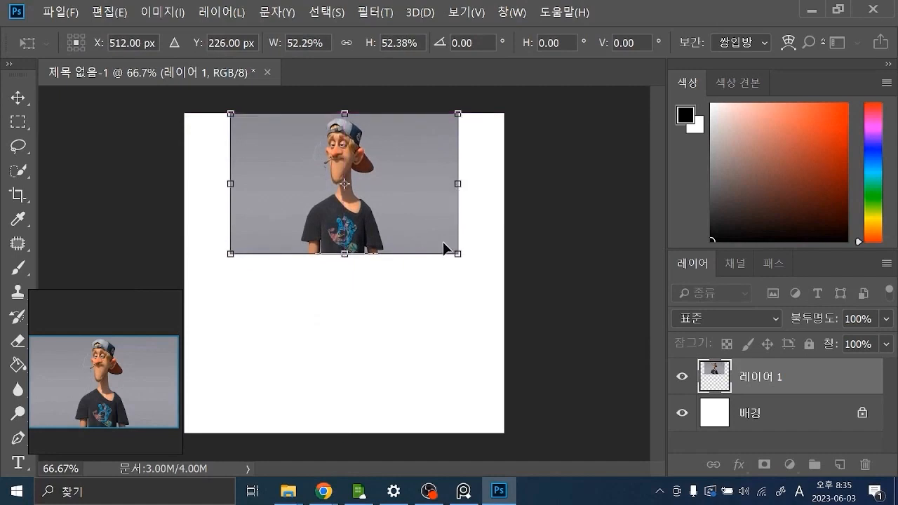
pyautogui.press('Return')
# - Focus the boy with the skateboard on the board and paste his image into Photoshop as a new layer
pyautogui.click(121, 317)
pyautogui.scroll(-3, 120, 317)
pyautogui.moveTo(146, 362)
pyautogui.mouseDown(button='middle')
pyautogui.moveTo(68, 366)
pyautogui.moveTo(125, 362)
pyautogui.moveTo(148, 349)
pyautogui.mouseUp(button='middle')
pyautogui.doubleClick(96, 360)
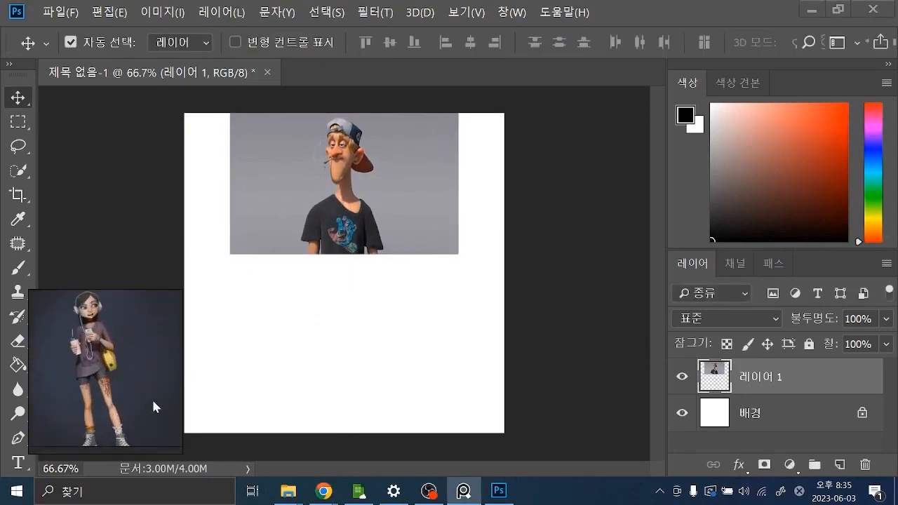
pyautogui.doubleClick(149, 397)
pyautogui.doubleClick(146, 382)
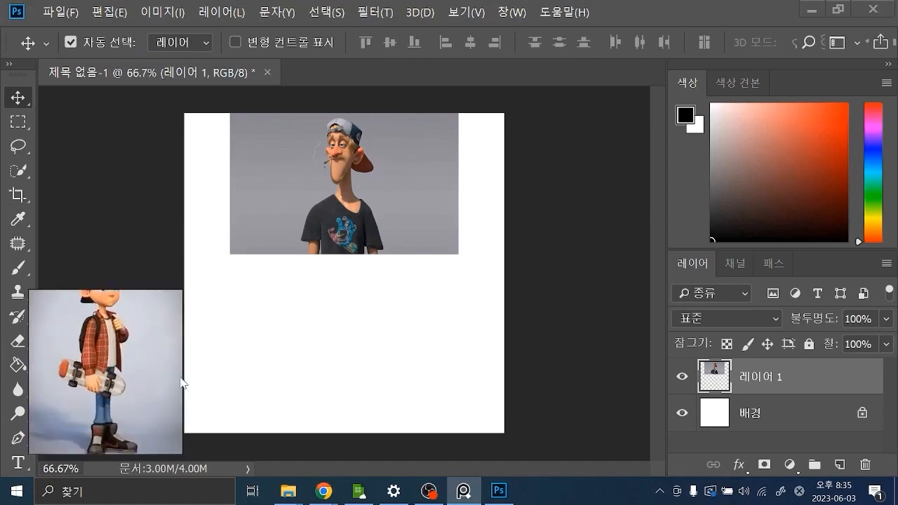
pyautogui.doubleClick(139, 372)
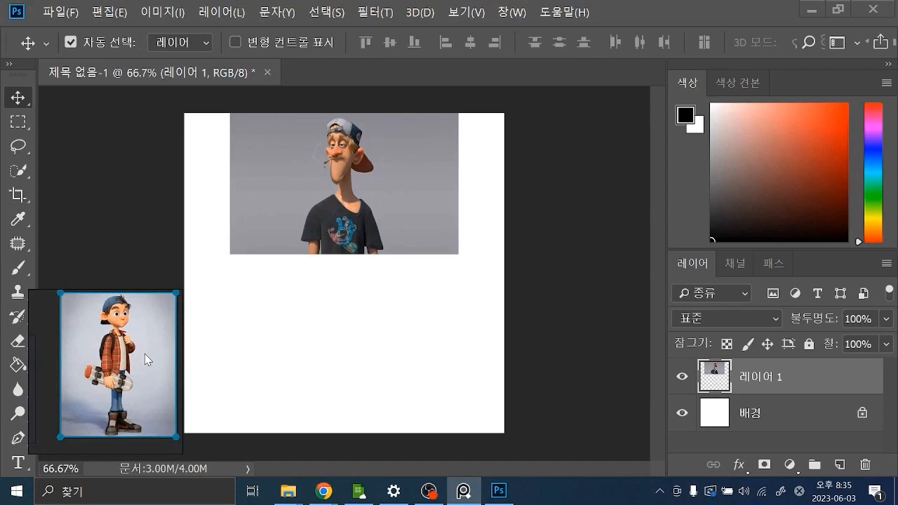
pyautogui.moveTo(363, 313); pyautogui.dragTo(363, 309)
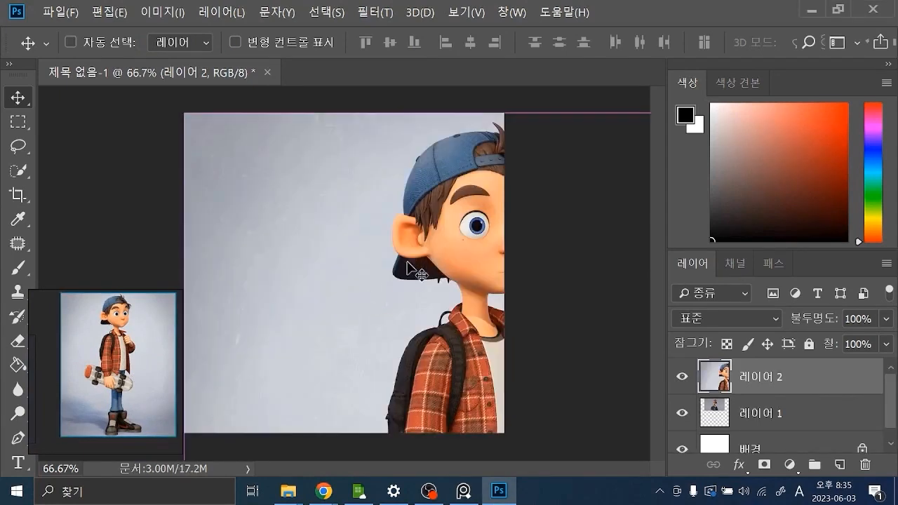
# - Scale the boy image down to the width of the man image and place it over the man's body
pyautogui.moveTo(187, 118); pyautogui.dragTo(289, 299)
pyautogui.moveTo(384, 337); pyautogui.dragTo(298, 181)
pyautogui.keyDown('shift'); pyautogui.moveTo(202, 127); pyautogui.dragTo(318, 271); pyautogui.keyUp('shift')
pyautogui.moveTo(376, 329); pyautogui.dragTo(318, 243)
pyautogui.moveTo(430, 391); pyautogui.dragTo(465, 432)
pyautogui.moveTo(379, 312); pyautogui.dragTo(289, 306)
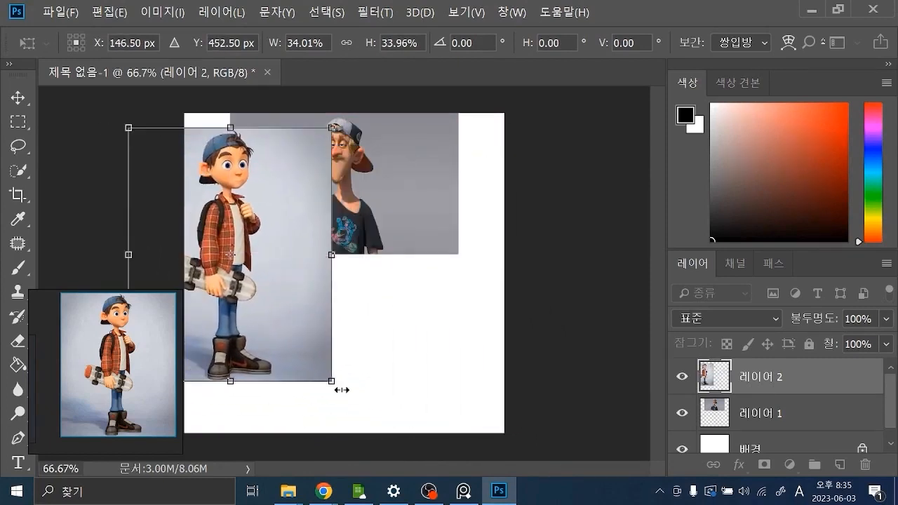
pyautogui.moveTo(331, 381); pyautogui.dragTo(356, 411)
pyautogui.moveTo(310, 337); pyautogui.dragTo(408, 323)
pyautogui.press('Return')
# - Flip the boy image horizontally so he faces the same way as the man
pyautogui.click(109, 12)
pyautogui.moveTo(207, 302)
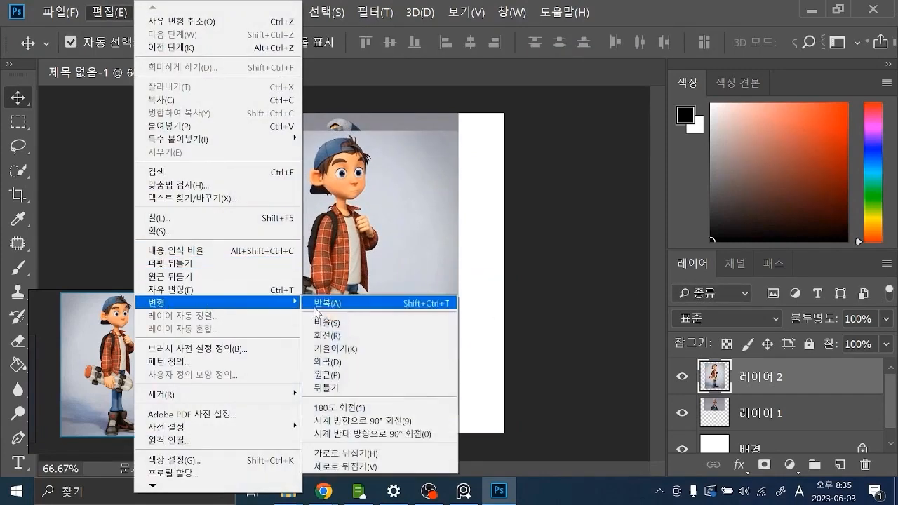
pyautogui.click(351, 451)
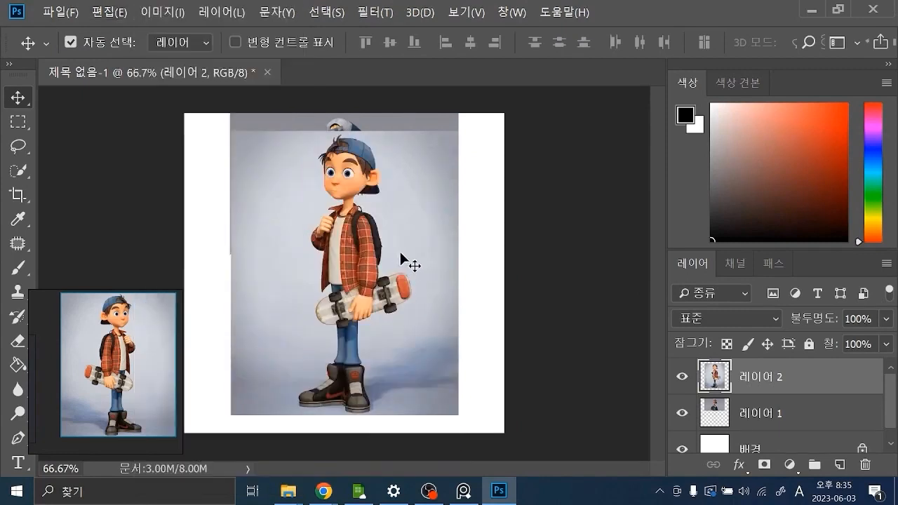
# - Erase the boy's head with a size 90 Eraser to reveal the man's head, and move the body up to meet the neck
pyautogui.press('e')
pyautogui.moveTo(350, 156); pyautogui.dragTo(344, 177)
pyautogui.hotkey('ctrl', 'z')
pyautogui.press('[')
pyautogui.press('[')
pyautogui.press('[')
pyautogui.press('[')
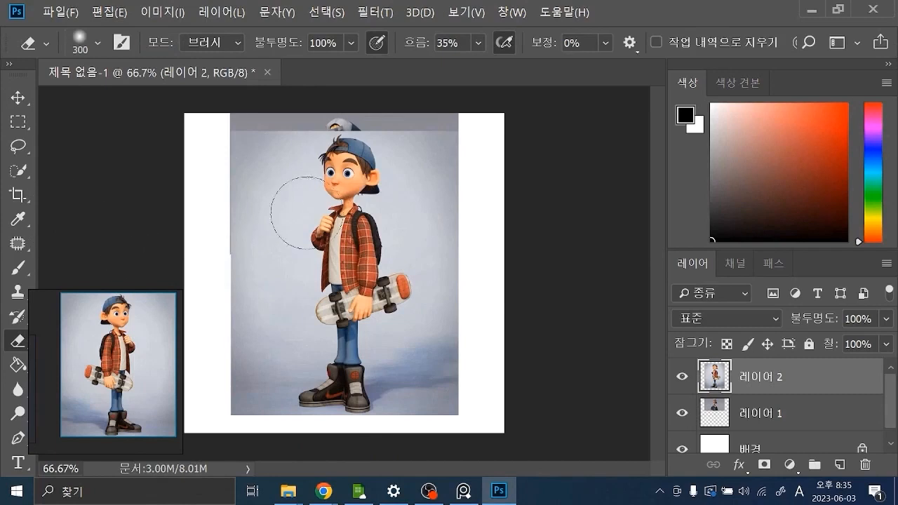
pyautogui.moveTo(348, 152)
pyautogui.mouseDown()
pyautogui.moveTo(331, 168)
pyautogui.moveTo(359, 162)
pyautogui.moveTo(324, 177)
pyautogui.moveTo(367, 184)
pyautogui.moveTo(354, 188)
pyautogui.moveTo(369, 181)
pyautogui.mouseUp()
pyautogui.moveTo(303, 164)
pyautogui.mouseDown()
pyautogui.moveTo(284, 207)
pyautogui.moveTo(308, 151)
pyautogui.moveTo(234, 186)
pyautogui.moveTo(312, 144)
pyautogui.moveTo(392, 143)
pyautogui.moveTo(403, 200)
pyautogui.moveTo(423, 161)
pyautogui.moveTo(467, 167)
pyautogui.mouseUp()
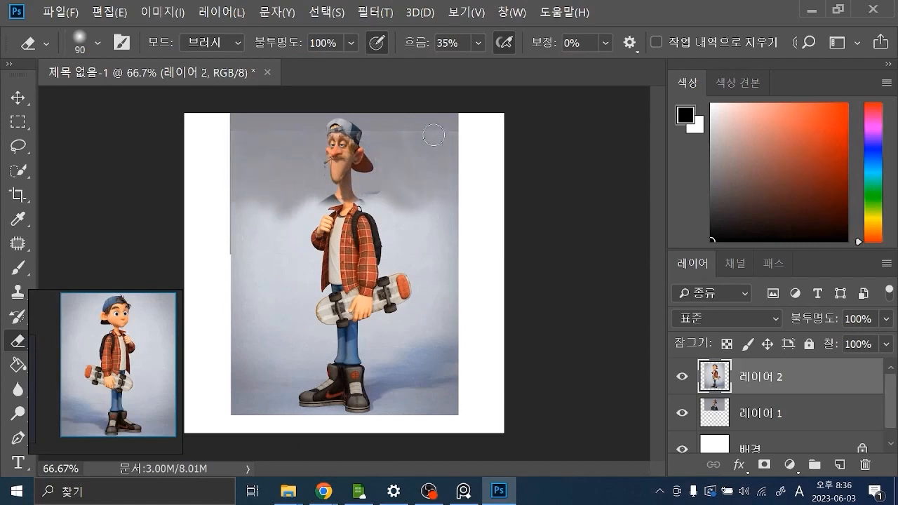
pyautogui.press('v')
pyautogui.moveTo(359, 260); pyautogui.dragTo(359, 241)
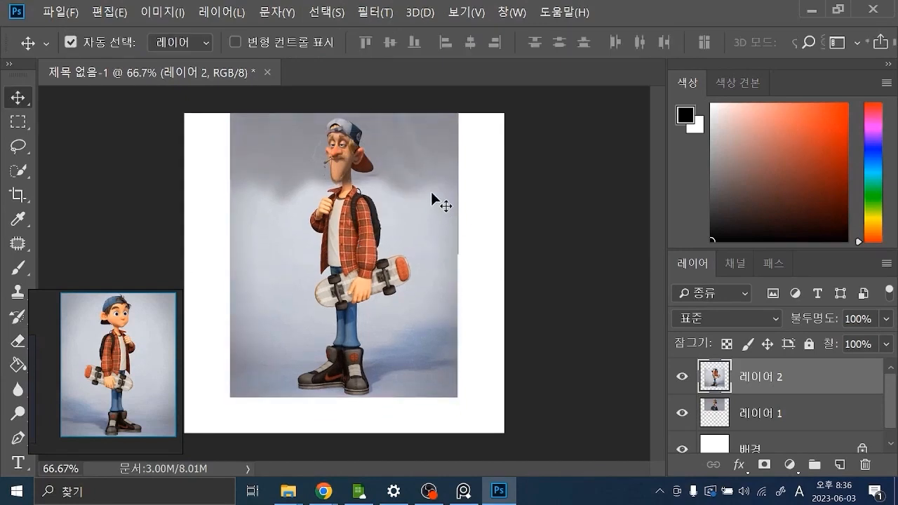
# - Erase the boy layer's background on both sides of the shoulders and torso, enlarging the Eraser to 200
pyautogui.press('e')
pyautogui.moveTo(312, 176)
pyautogui.mouseDown()
pyautogui.moveTo(294, 196)
pyautogui.moveTo(260, 200)
pyautogui.moveTo(251, 176)
pyautogui.mouseUp()
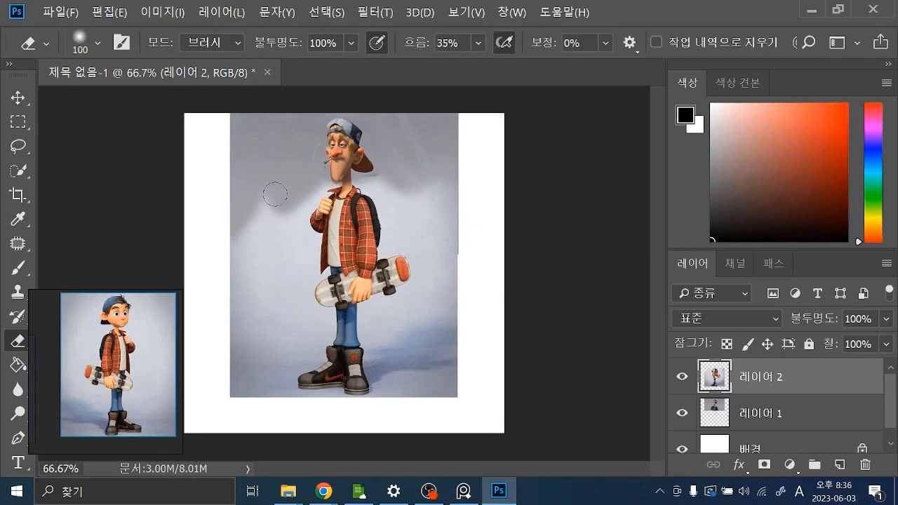
pyautogui.press(']')
pyautogui.moveTo(275, 204)
pyautogui.mouseDown()
pyautogui.moveTo(260, 227)
pyautogui.moveTo(278, 194)
pyautogui.moveTo(268, 219)
pyautogui.mouseUp()
pyautogui.moveTo(446, 160)
pyautogui.mouseDown()
pyautogui.moveTo(444, 228)
pyautogui.moveTo(401, 203)
pyautogui.moveTo(451, 209)
pyautogui.mouseUp()
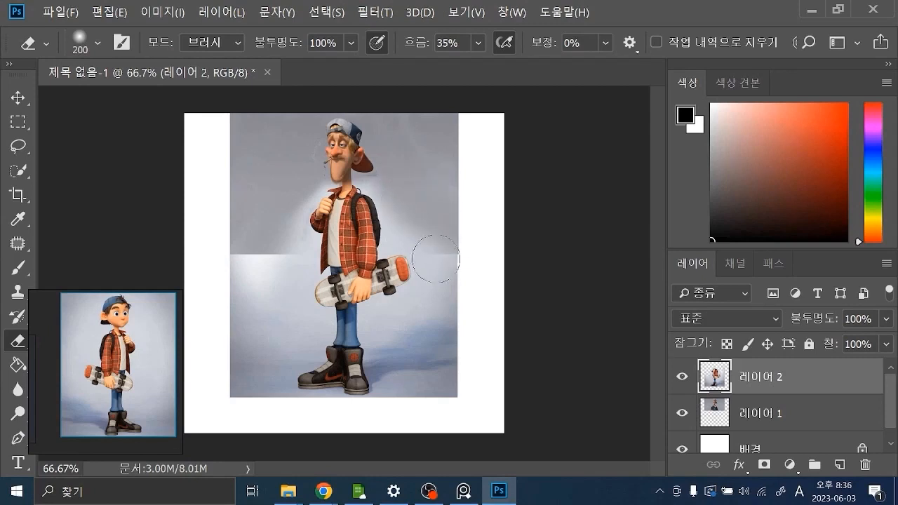
pyautogui.moveTo(277, 188); pyautogui.dragTo(270, 237)
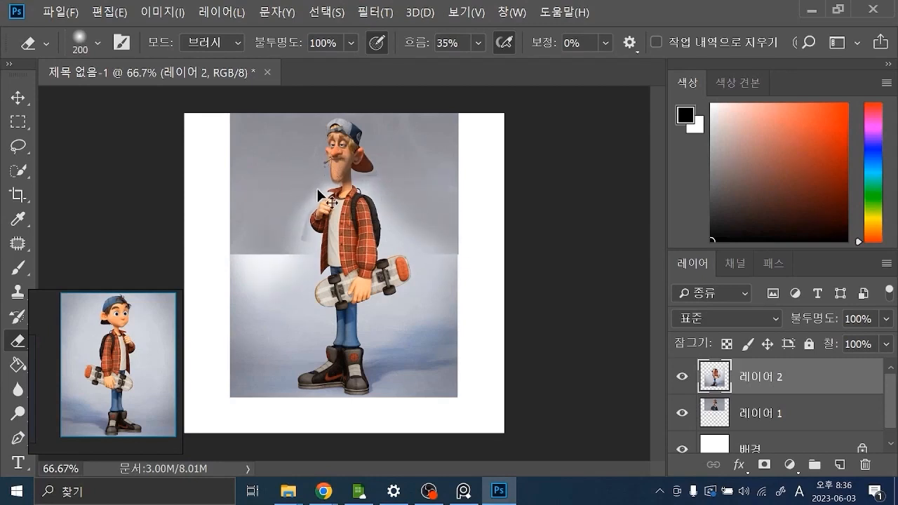
# - Erase the background beside the boy layer's legs and around the head on the man's layer with the size 200 Eraser
pyautogui.moveTo(281, 223)
pyautogui.mouseDown()
pyautogui.moveTo(261, 304)
pyautogui.moveTo(240, 283)
pyautogui.moveTo(234, 349)
pyautogui.moveTo(240, 337)
pyautogui.moveTo(301, 387)
pyautogui.mouseUp()
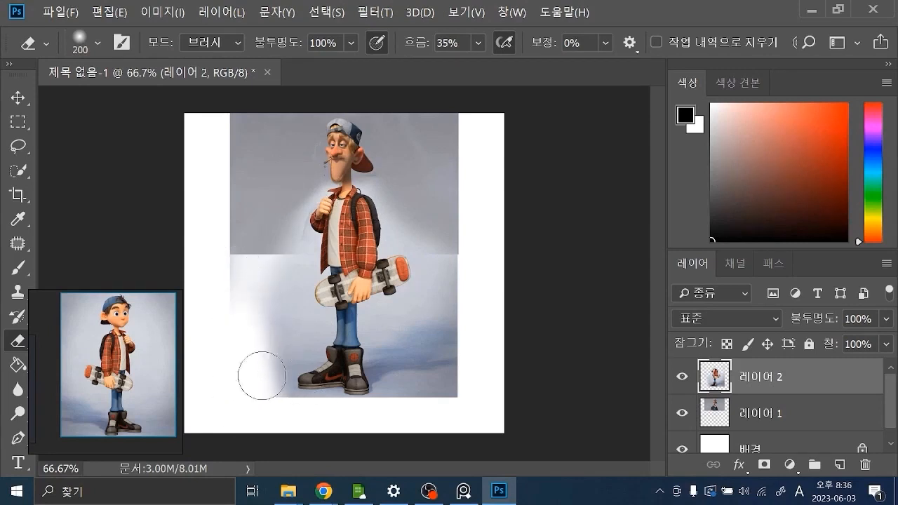
pyautogui.moveTo(456, 344)
pyautogui.mouseDown()
pyautogui.moveTo(442, 385)
pyautogui.moveTo(464, 287)
pyautogui.moveTo(473, 166)
pyautogui.mouseUp()
pyautogui.click(751, 417)
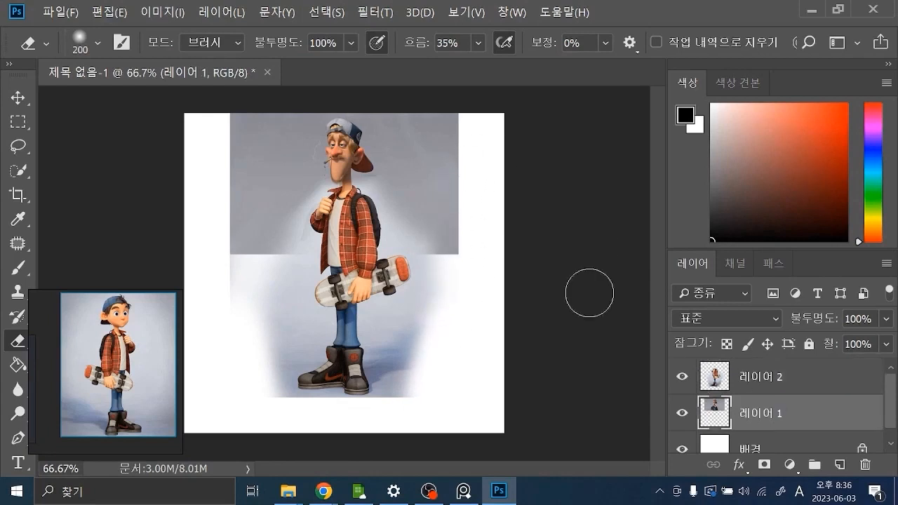
pyautogui.moveTo(232, 133)
pyautogui.mouseDown()
pyautogui.moveTo(229, 247)
pyautogui.moveTo(237, 260)
pyautogui.moveTo(245, 164)
pyautogui.moveTo(257, 241)
pyautogui.moveTo(271, 215)
pyautogui.moveTo(266, 241)
pyautogui.moveTo(271, 96)
pyautogui.moveTo(266, 136)
pyautogui.moveTo(283, 133)
pyautogui.mouseUp()
pyautogui.moveTo(403, 105)
pyautogui.mouseDown()
pyautogui.moveTo(453, 243)
pyautogui.moveTo(446, 260)
pyautogui.moveTo(425, 140)
pyautogui.moveTo(456, 161)
pyautogui.moveTo(449, 164)
pyautogui.moveTo(454, 201)
pyautogui.moveTo(453, 148)
pyautogui.moveTo(455, 176)
pyautogui.moveTo(433, 189)
pyautogui.mouseUp()
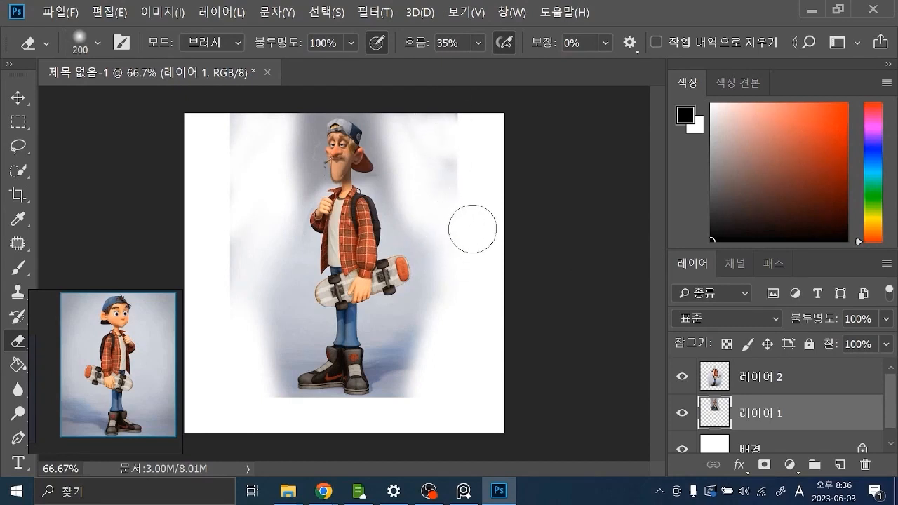
# - Merge the boy and man layers into one and erase the leftover background haze around the combined figure
pyautogui.click(801, 379)
pyautogui.rightClick(802, 376)
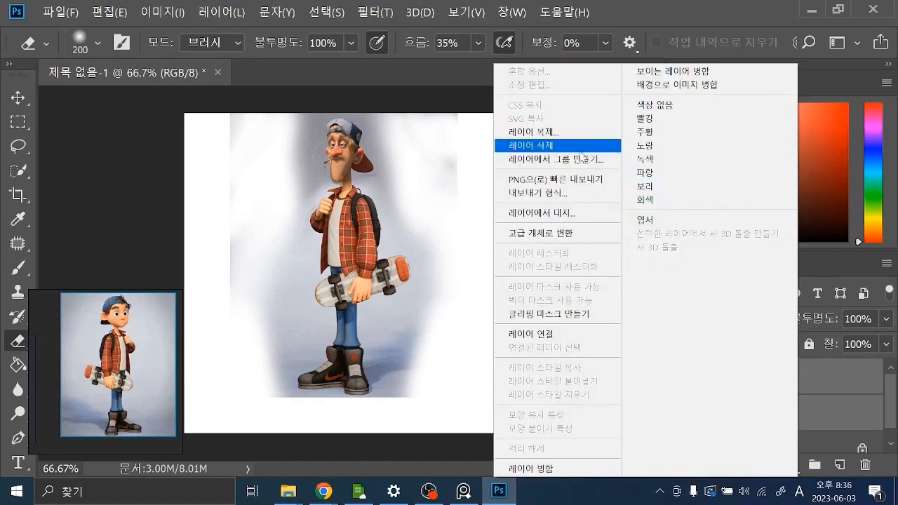
pyautogui.click(530, 468)
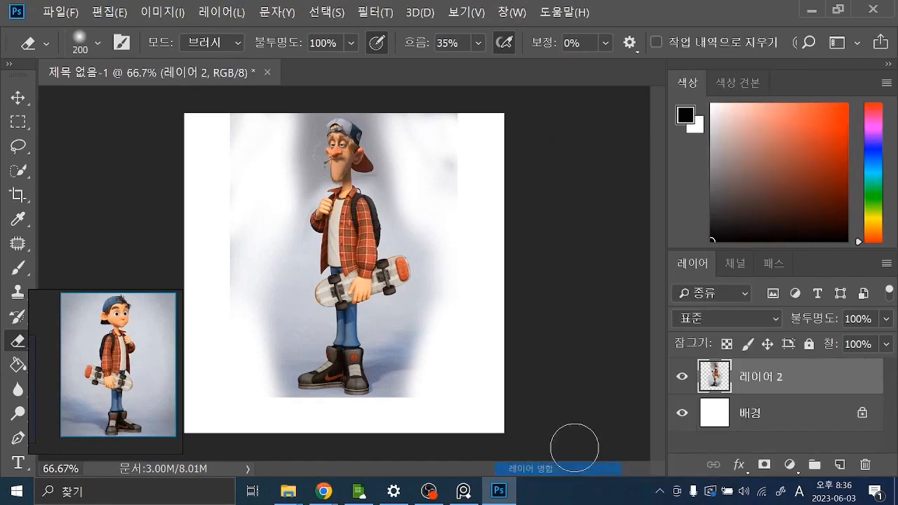
pyautogui.moveTo(239, 282)
pyautogui.mouseDown()
pyautogui.moveTo(227, 357)
pyautogui.moveTo(255, 373)
pyautogui.moveTo(290, 416)
pyautogui.moveTo(424, 361)
pyautogui.moveTo(456, 190)
pyautogui.moveTo(457, 166)
pyautogui.moveTo(427, 152)
pyautogui.moveTo(452, 176)
pyautogui.moveTo(449, 341)
pyautogui.moveTo(436, 356)
pyautogui.mouseUp()
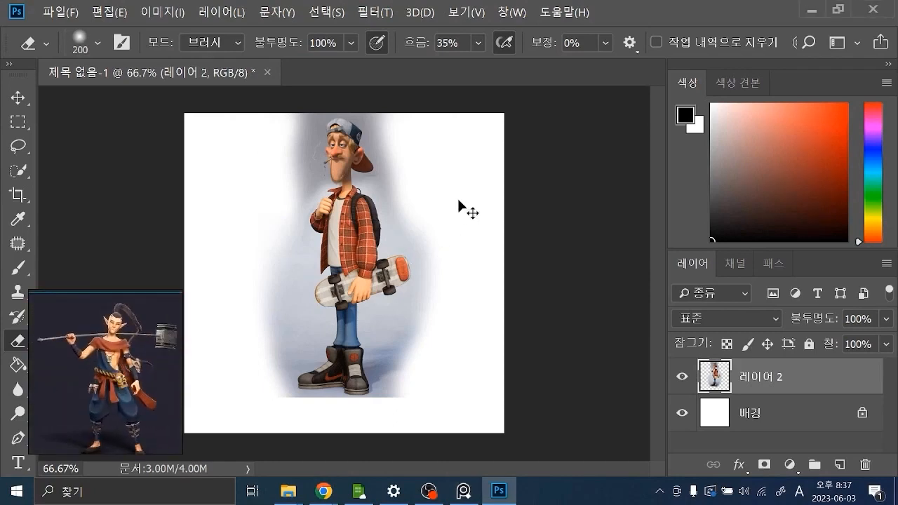
# - Paste the elf warrior image and scale it to about 76% so the whole hammer fits on the canvas
pyautogui.hotkey('ctrl', 'v')
pyautogui.press('v')
pyautogui.moveTo(444, 189)
pyautogui.mouseDown()
pyautogui.moveTo(188, 189)
pyautogui.moveTo(325, 190)
pyautogui.mouseUp()
pyautogui.hotkey('ctrl', 't')
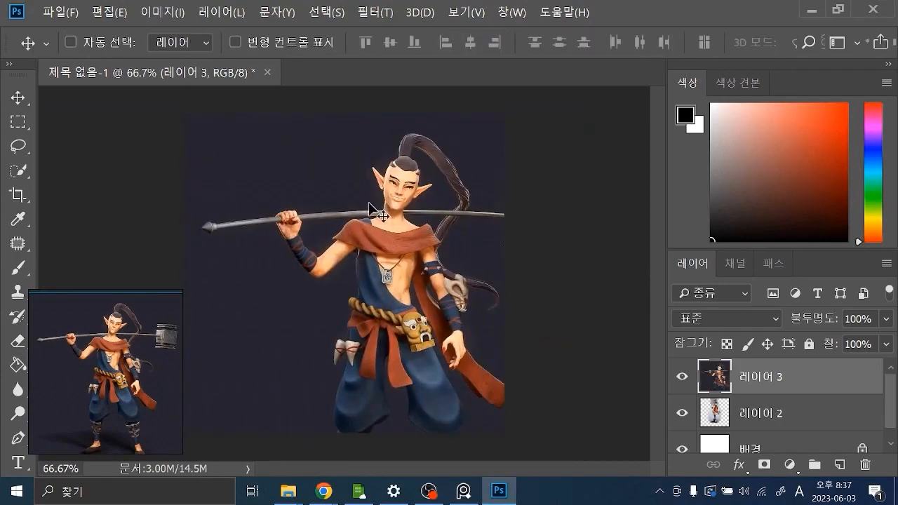
pyautogui.keyDown('shift'); pyautogui.moveTo(583, 106); pyautogui.dragTo(390, 214); pyautogui.keyUp('shift')
pyautogui.moveTo(311, 289); pyautogui.dragTo(405, 191)
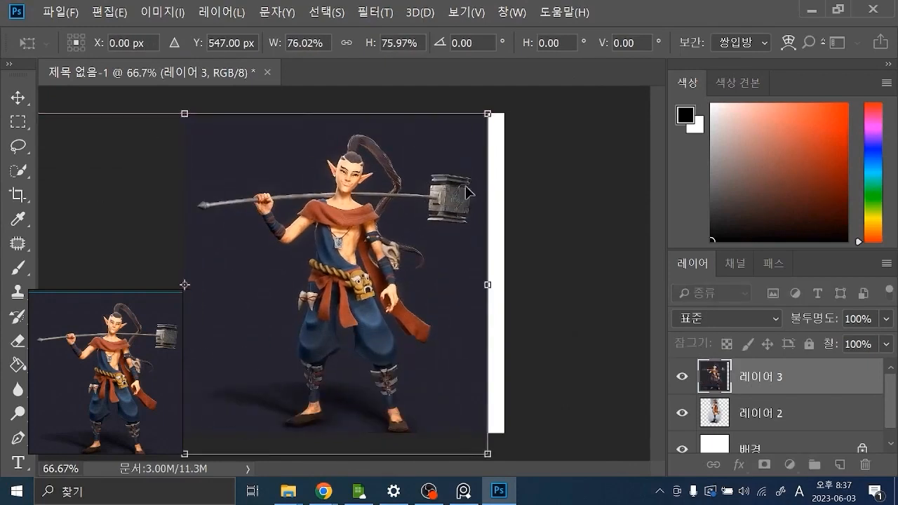
pyautogui.press('Return')
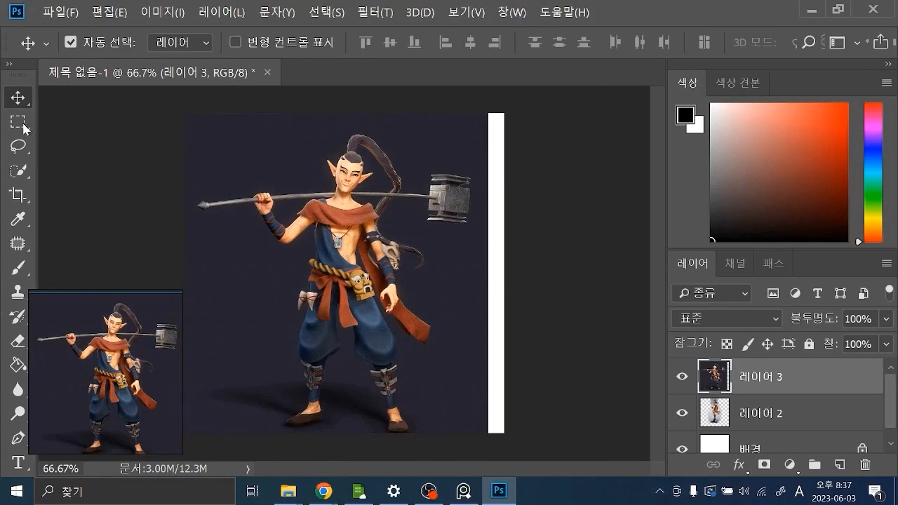
# - Outline the warrior's hammer loosely with the Lasso and delete everything outside it on the layer, then deselect
pyautogui.click(25, 146)
pyautogui.moveTo(230, 184)
pyautogui.mouseDown()
pyautogui.moveTo(186, 209)
pyautogui.moveTo(242, 219)
pyautogui.moveTo(417, 212)
pyautogui.moveTo(441, 237)
pyautogui.moveTo(484, 200)
pyautogui.moveTo(414, 172)
pyautogui.moveTo(326, 184)
pyautogui.mouseUp()
pyautogui.moveTo(240, 184); pyautogui.dragTo(235, 184)
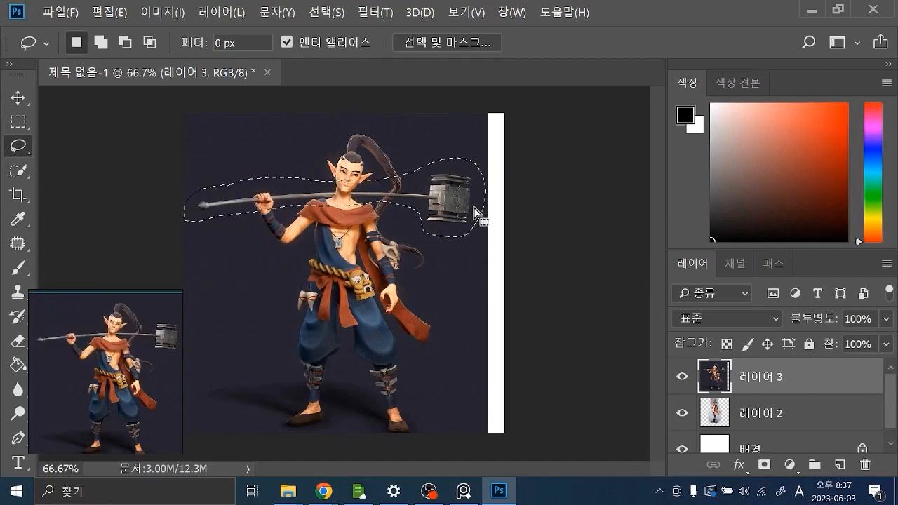
pyautogui.hotkey('ctrl', 'shift', 'i')
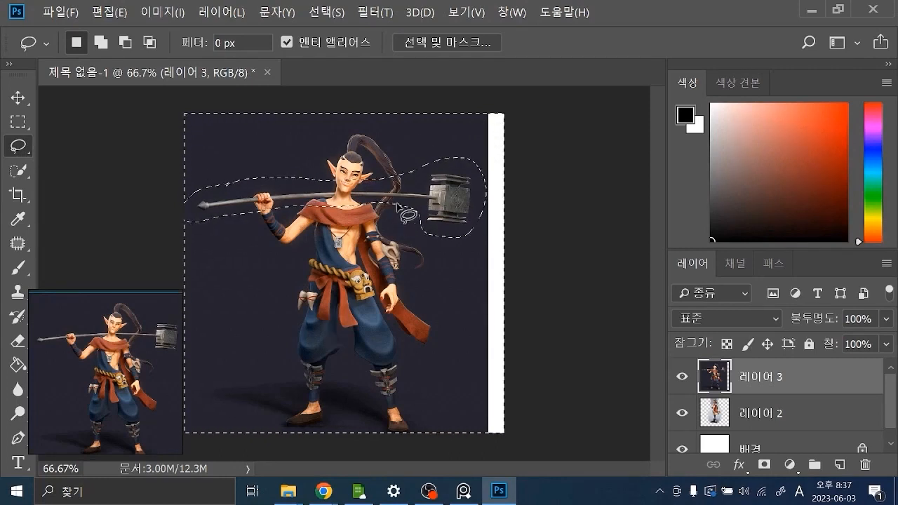
pyautogui.press('Delete')
pyautogui.hotkey('ctrl', 'd')
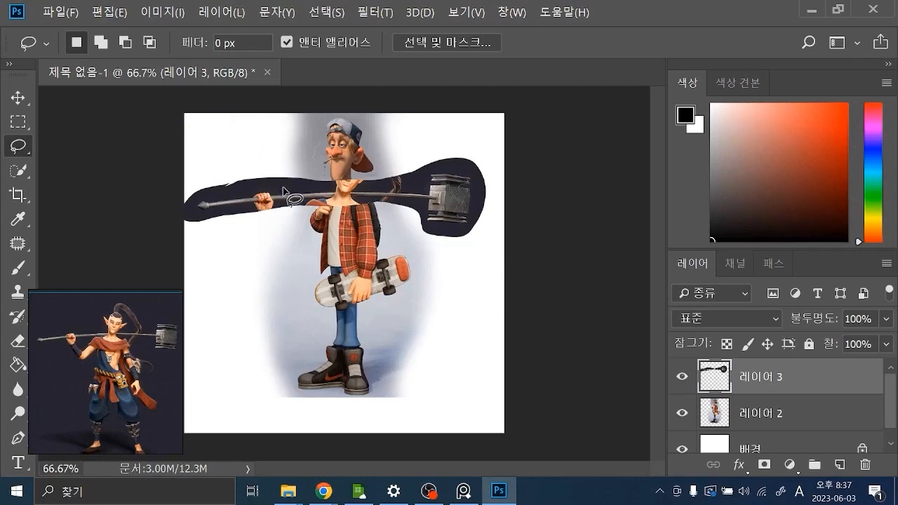
# - Remove the dark background around the front part of the hammer's handle and hand using the Magic Wand
pyautogui.press('w')
pyautogui.rightClick(23, 177)
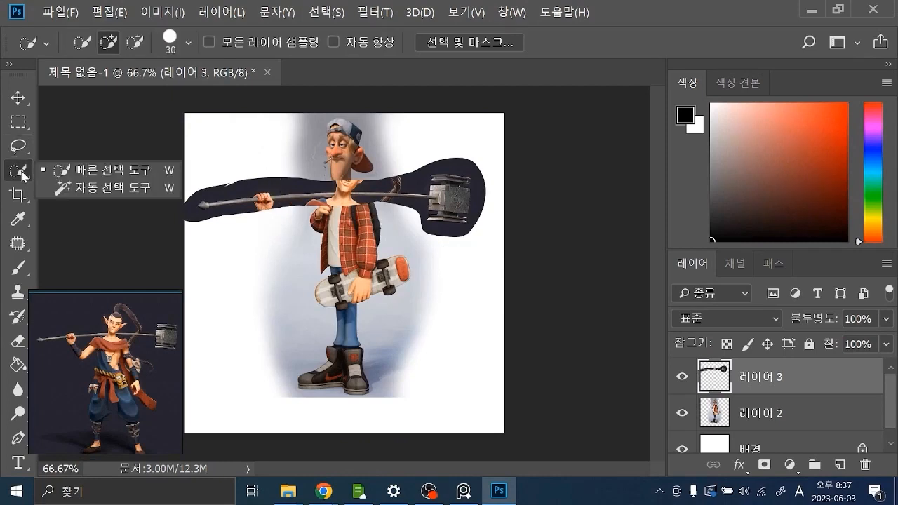
pyautogui.click(70, 187)
pyautogui.click(280, 187)
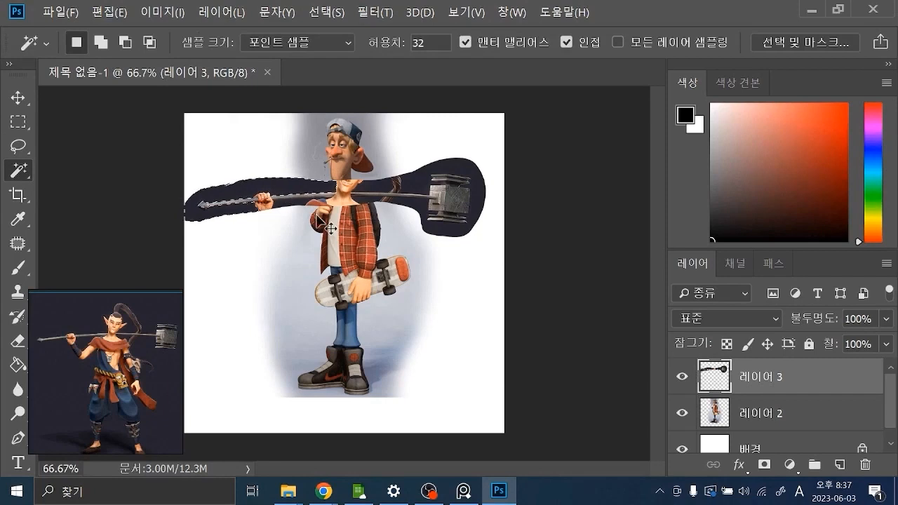
pyautogui.press('Delete')
# - Try to delete the dark background around the hammer head with the Magic Wand at tolerance 32
pyautogui.click(387, 206)
pyautogui.press('Delete')
pyautogui.hotkey('ctrl', 'z')
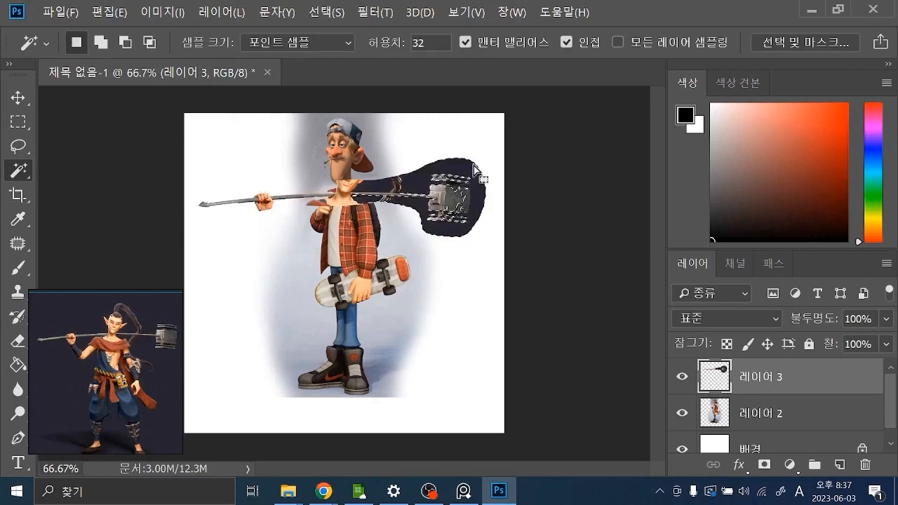
pyautogui.press('Delete')
pyautogui.hotkey('ctrl', 'z')
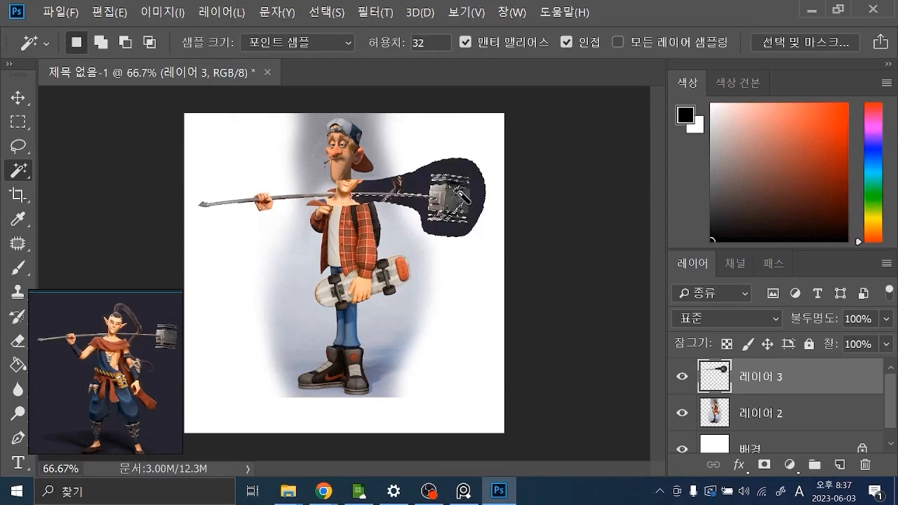
# - Set the Magic Wand tolerance to 10 and delete the dark background around the hammer head and beside the warrior's neck
pyautogui.click(382, 42)
pyautogui.write('10')
pyautogui.press('Return')
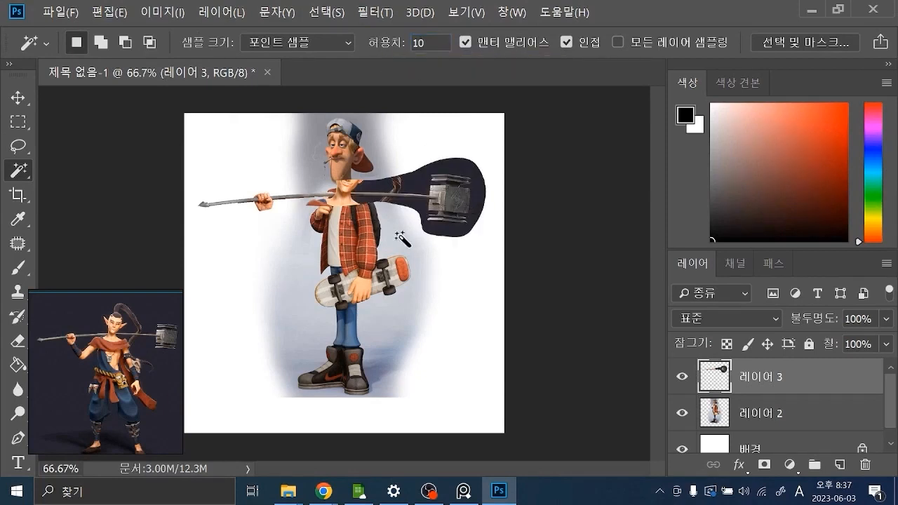
pyautogui.click(419, 182)
pyautogui.press('Delete')
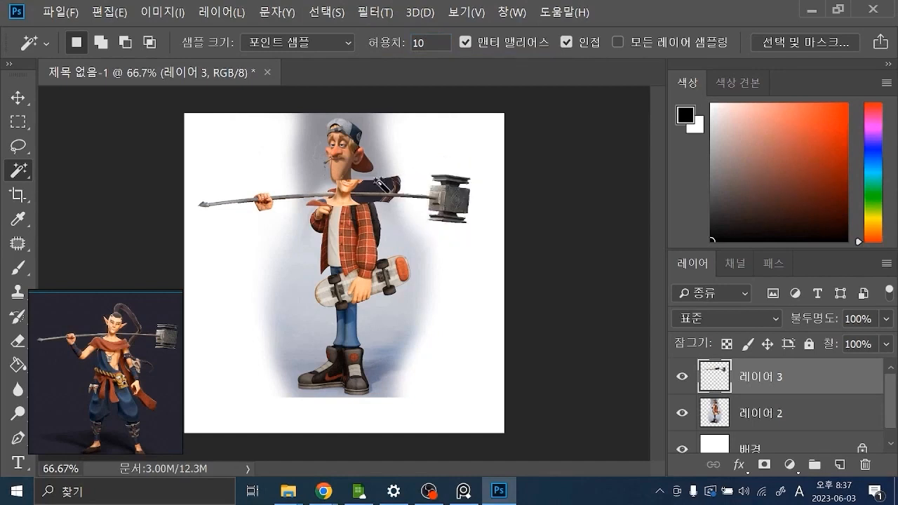
pyautogui.press('Delete')
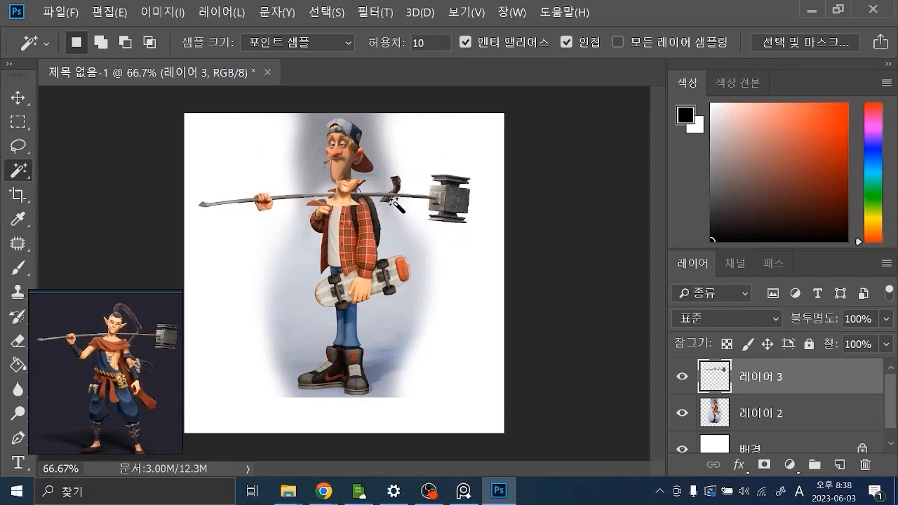
# - Hide the merged character layer and erase the warrior's hair strand and cloth remnants along the handle with a size 10 Eraser
pyautogui.click(681, 413)
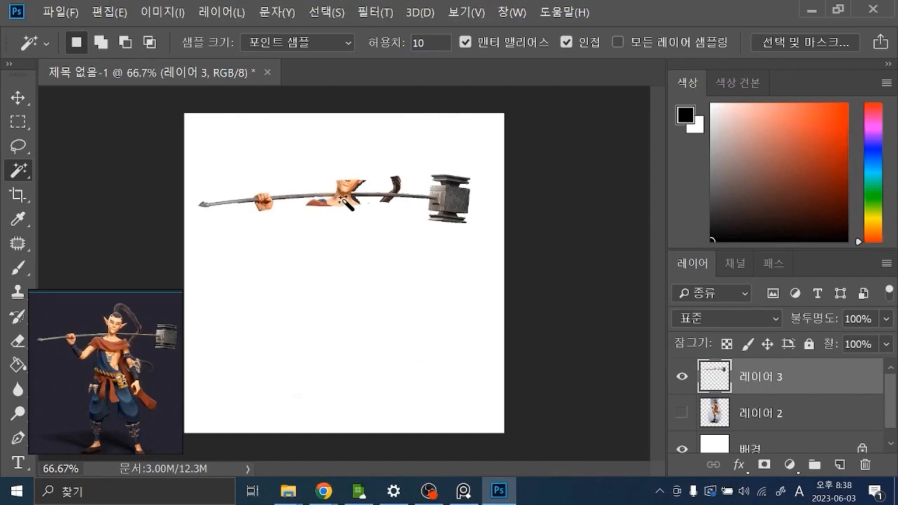
pyautogui.press('e')
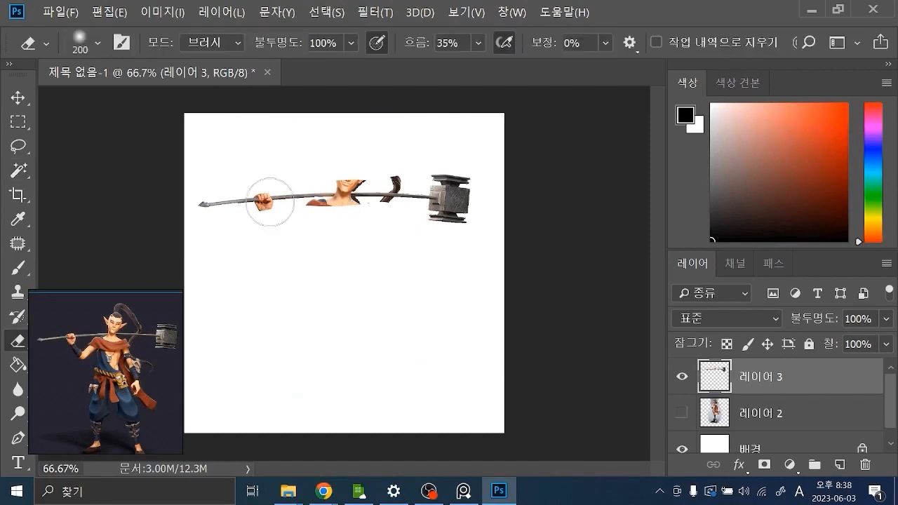
pyautogui.press('[')
pyautogui.press('[')
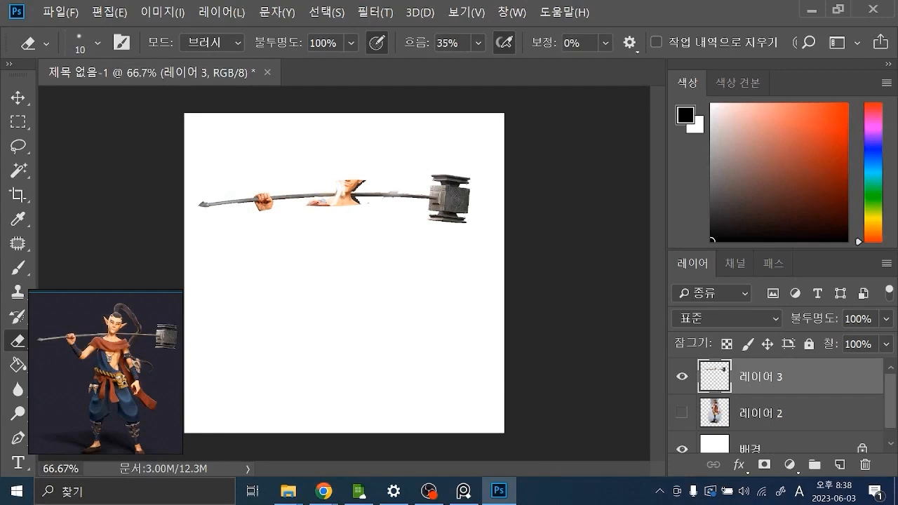
# - Cut the warrior's shoulder, face, neck and hand remnants off the hammer handle using Lasso selections
pyautogui.click(28, 145)
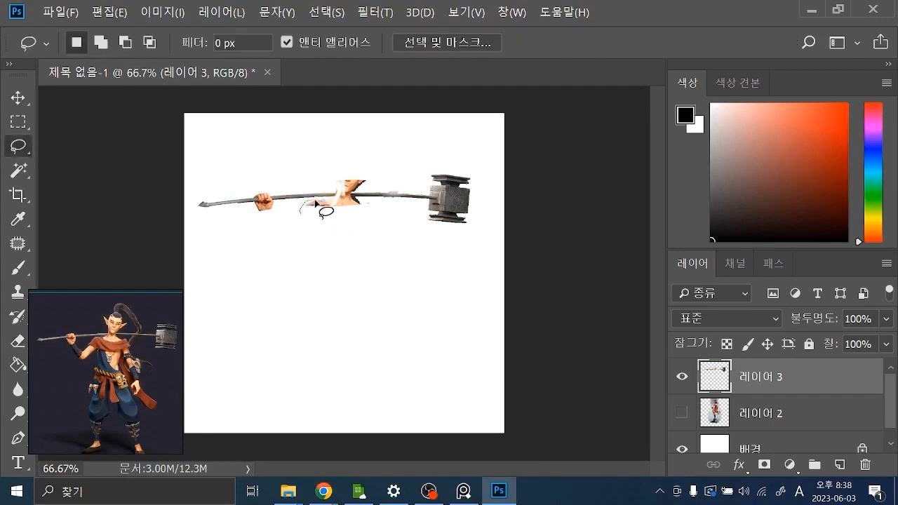
pyautogui.moveTo(335, 197)
pyautogui.mouseDown()
pyautogui.moveTo(337, 186)
pyautogui.moveTo(316, 235)
pyautogui.mouseUp()
pyautogui.hotkey('ctrl', 'x')
pyautogui.moveTo(336, 175)
pyautogui.mouseDown()
pyautogui.moveTo(341, 210)
pyautogui.moveTo(366, 205)
pyautogui.moveTo(357, 185)
pyautogui.mouseUp()
pyautogui.hotkey('ctrl', 'x')
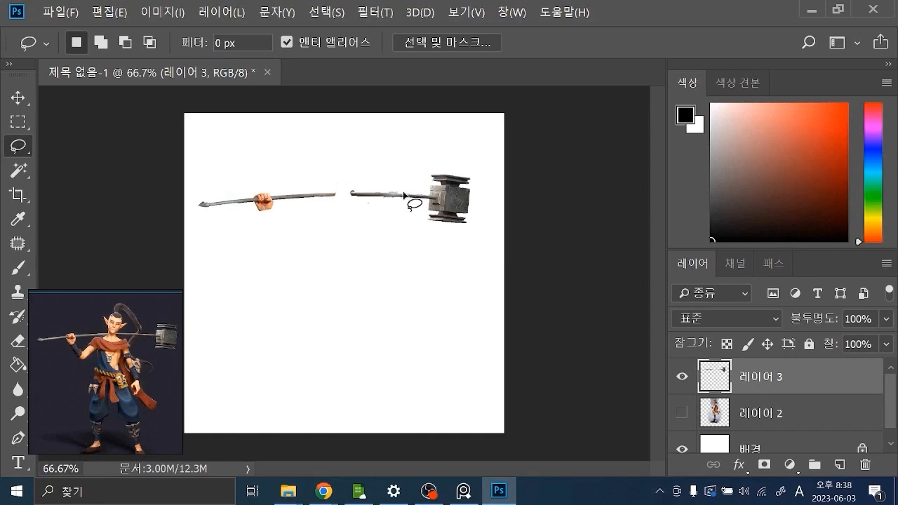
pyautogui.moveTo(255, 194)
pyautogui.mouseDown()
pyautogui.moveTo(259, 213)
pyautogui.moveTo(275, 197)
pyautogui.moveTo(263, 188)
pyautogui.mouseUp()
pyautogui.hotkey('ctrl', 'x')
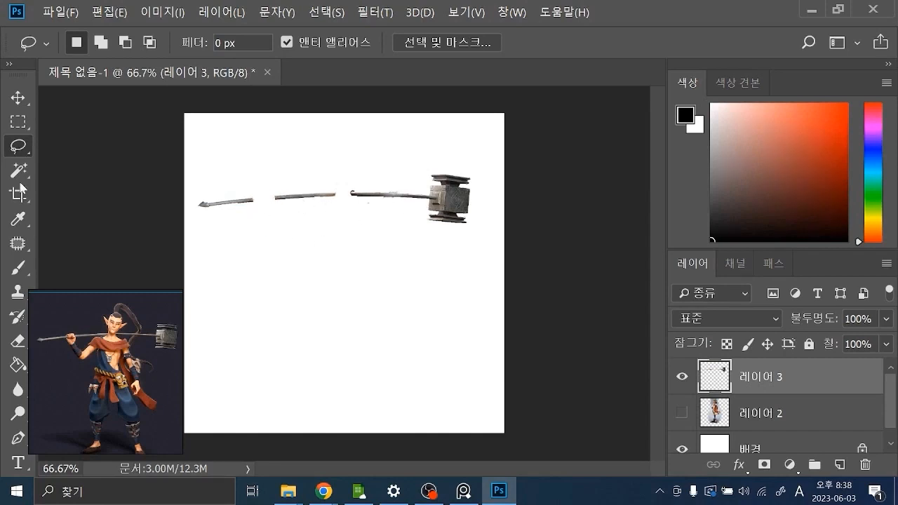
# - Try to fill the handle gap left by the hand with the Patch tool
pyautogui.click(17, 243)
pyautogui.moveTo(273, 189)
pyautogui.mouseDown()
pyautogui.moveTo(255, 192)
pyautogui.moveTo(254, 203)
pyautogui.moveTo(269, 191)
pyautogui.moveTo(290, 197)
pyautogui.mouseUp()
pyautogui.hotkey('ctrl', 'z')
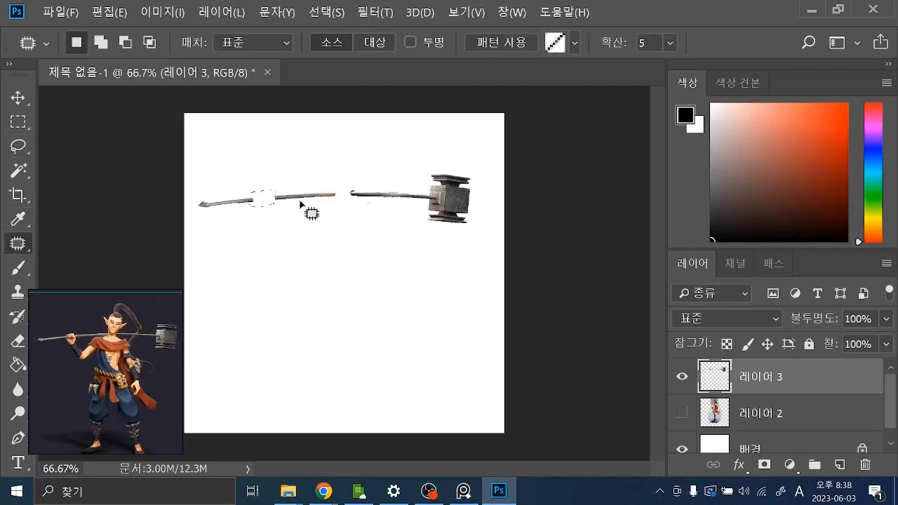
pyautogui.hotkey('ctrl', 'z')
pyautogui.hotkey('ctrl', 'd')
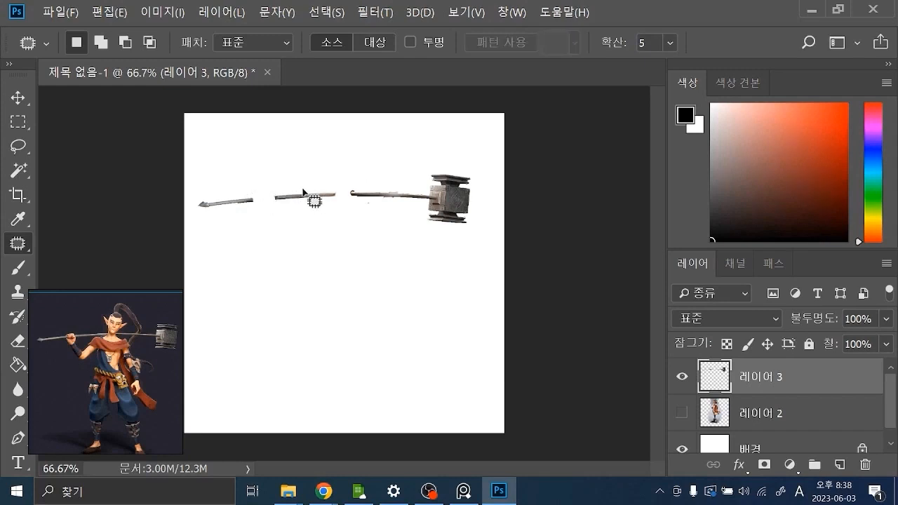
# - Bridge the two gaps in the hammer handle with lassoed pieces of the handle and show the character layer again
pyautogui.click(18, 146)
pyautogui.moveTo(293, 194)
pyautogui.mouseDown()
pyautogui.moveTo(308, 201)
pyautogui.moveTo(321, 195)
pyautogui.moveTo(307, 186)
pyautogui.moveTo(264, 195)
pyautogui.mouseUp()
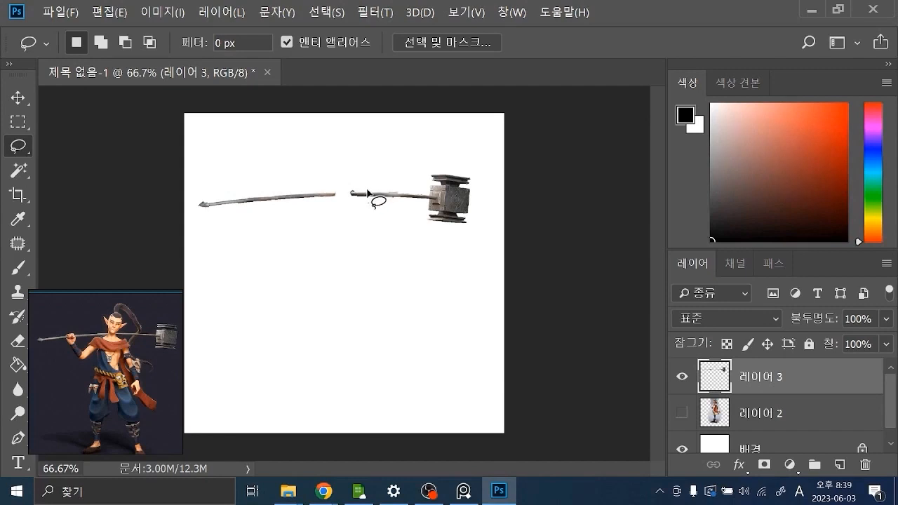
pyautogui.keyDown('ctrl'); pyautogui.moveTo(359, 200); pyautogui.dragTo(344, 192); pyautogui.keyUp('ctrl')
pyautogui.click(681, 414)
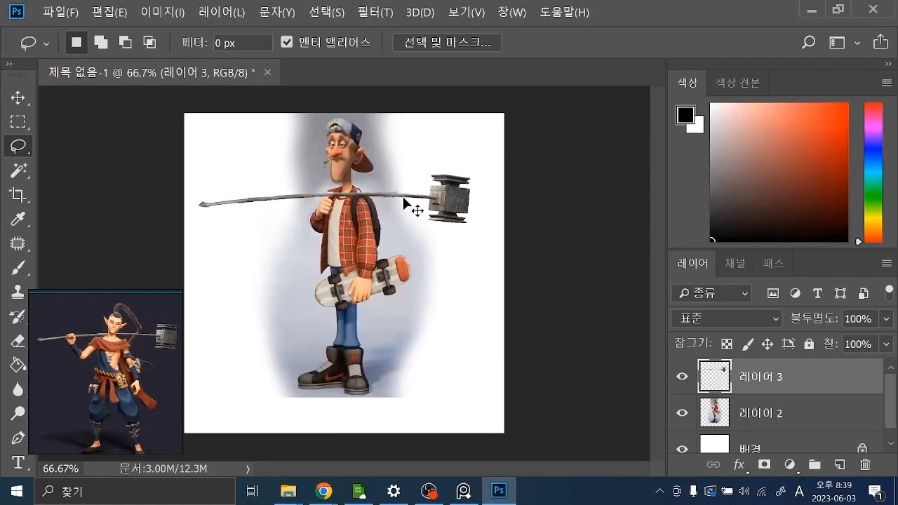
# - Trim the hammer layer's excess beyond the canvas by selecting the canvas's upper part, inverting the selection and cutting the rest
pyautogui.hotkey('ctrl', 't')
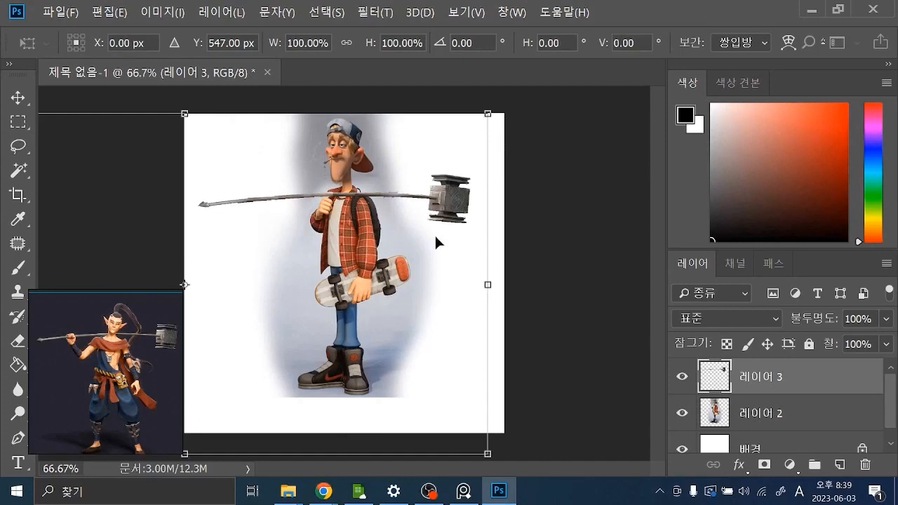
pyautogui.hotkey('ctrl', '-')
pyautogui.hotkey('ctrl', '-')
pyautogui.hotkey('ctrl', '-')
pyautogui.hotkey('ctrl', '-')
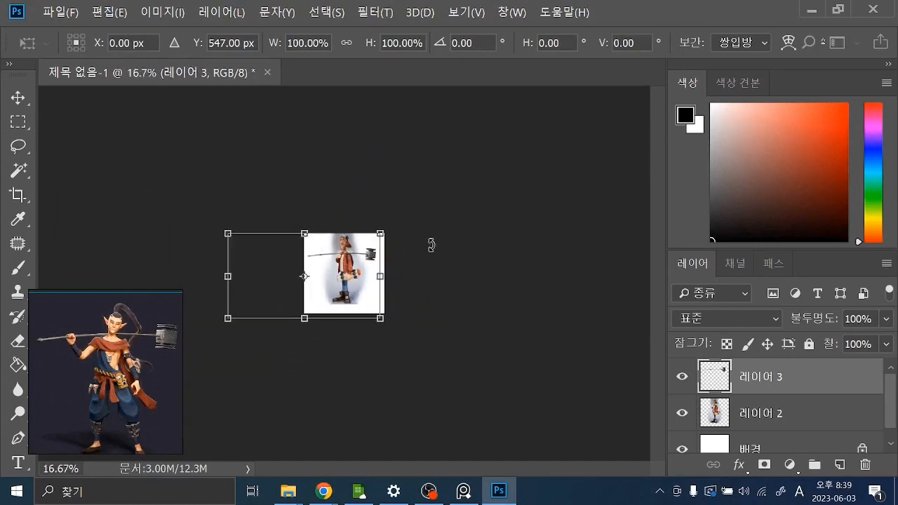
pyautogui.hotkey('ctrl', '+')
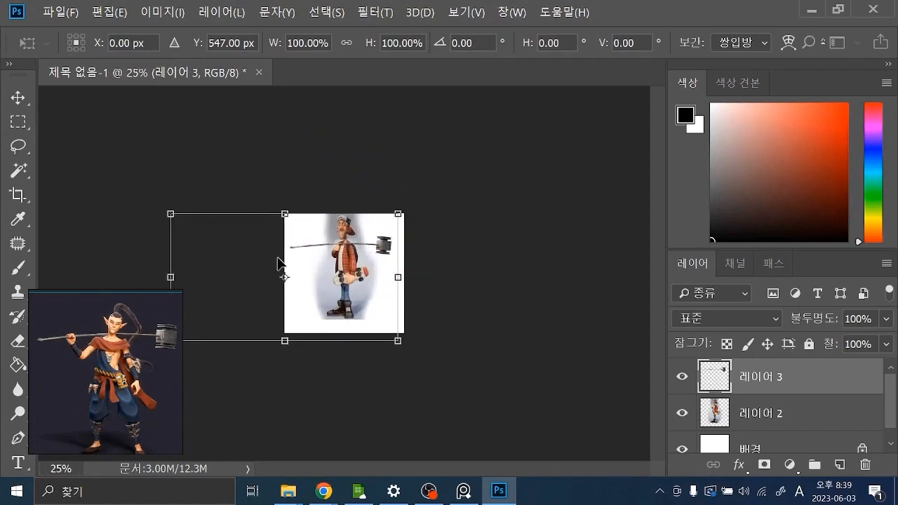
pyautogui.click(18, 121)
pyautogui.moveTo(283, 196); pyautogui.dragTo(414, 278)
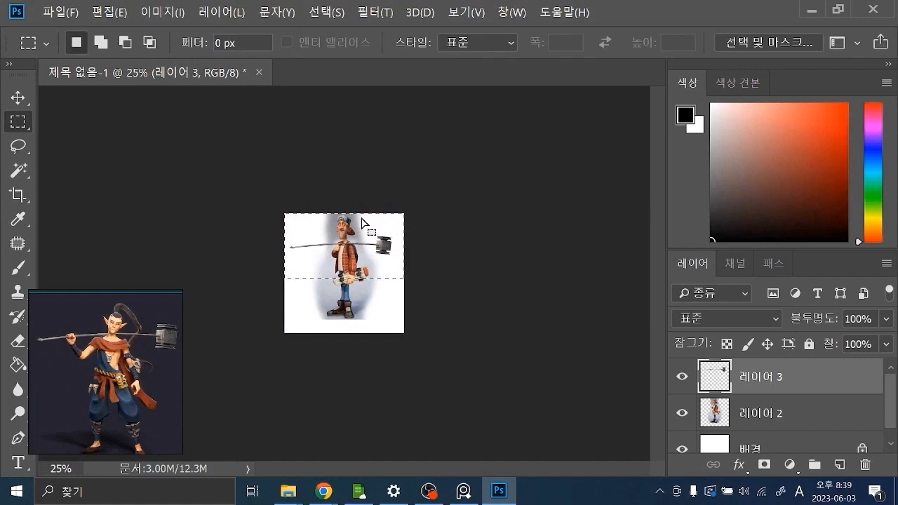
pyautogui.hotkey('ctrl', 'shift', 'i')
pyautogui.hotkey('ctrl', 'x')
pyautogui.click(415, 211)
# - Select the hammer, rotate it about -58° and place it diagonally across the character's shoulder with its head beside the cap
pyautogui.moveTo(286, 233); pyautogui.dragTo(397, 264)
pyautogui.hotkey('ctrl', '+')
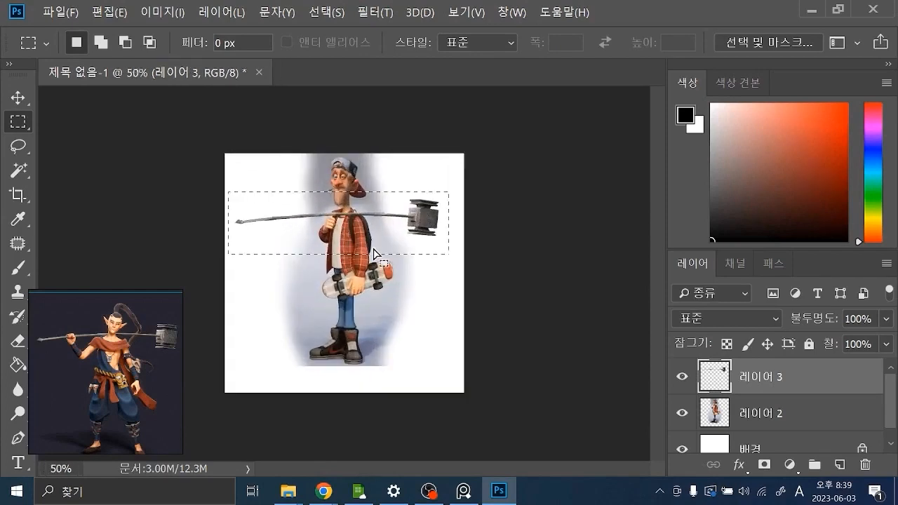
pyautogui.hotkey('ctrl', 't')
pyautogui.moveTo(454, 263); pyautogui.dragTo(419, 157)
pyautogui.hotkey('ctrl', 'z')
pyautogui.moveTo(370, 195); pyautogui.dragTo(369, 209)
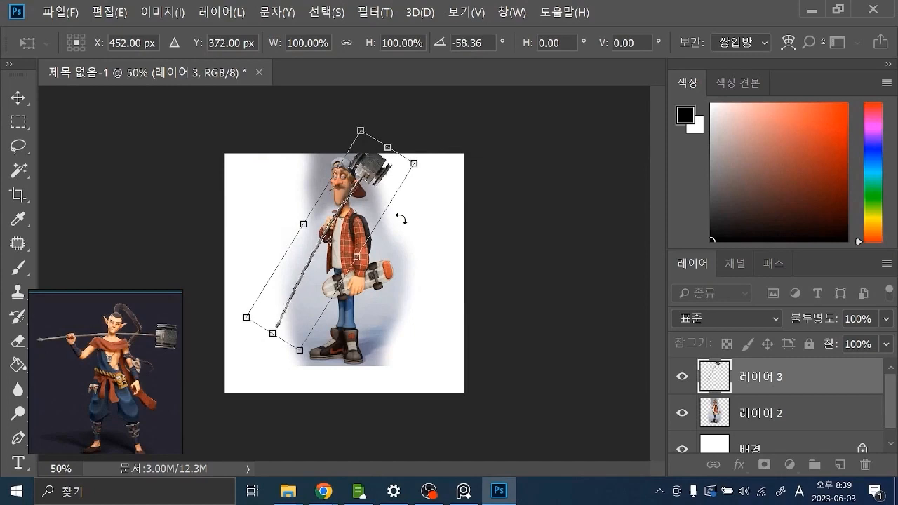
pyautogui.press('Return')
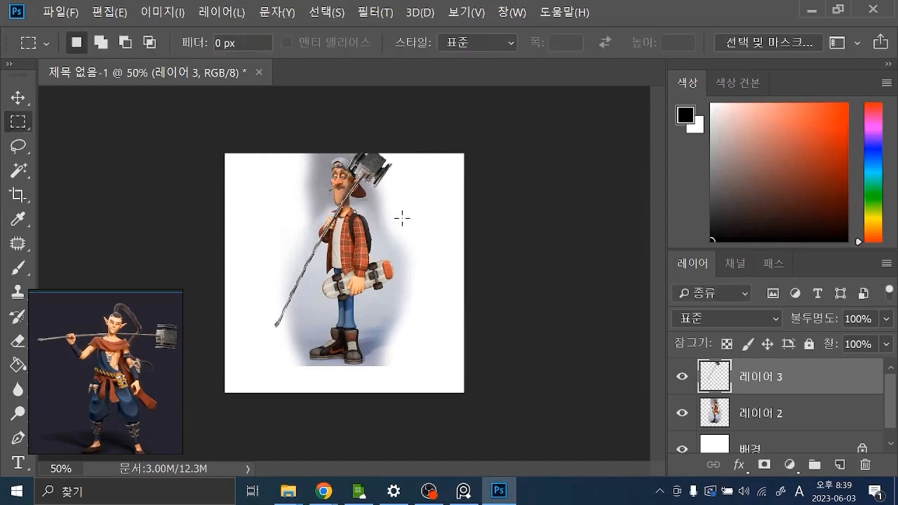
pyautogui.hotkey('ctrl', 'd')
# - Delete the parts of the hammer handle overlapping the gripping hand, face and cap using Lasso selections
pyautogui.hotkey('ctrl', '+')
pyautogui.hotkey('ctrl', '+')
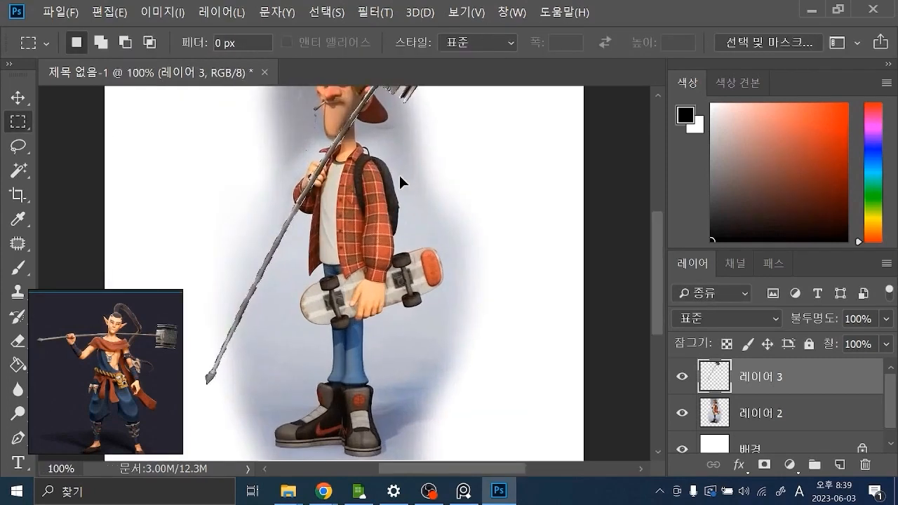
pyautogui.moveTo(398, 174)
pyautogui.mouseDown()
pyautogui.moveTo(464, 330)
pyautogui.moveTo(461, 323)
pyautogui.mouseUp()
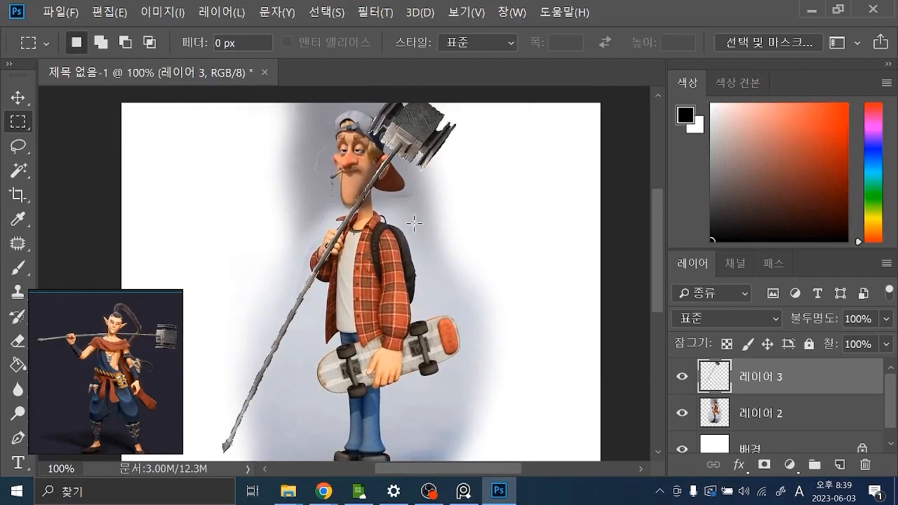
pyautogui.press('e')
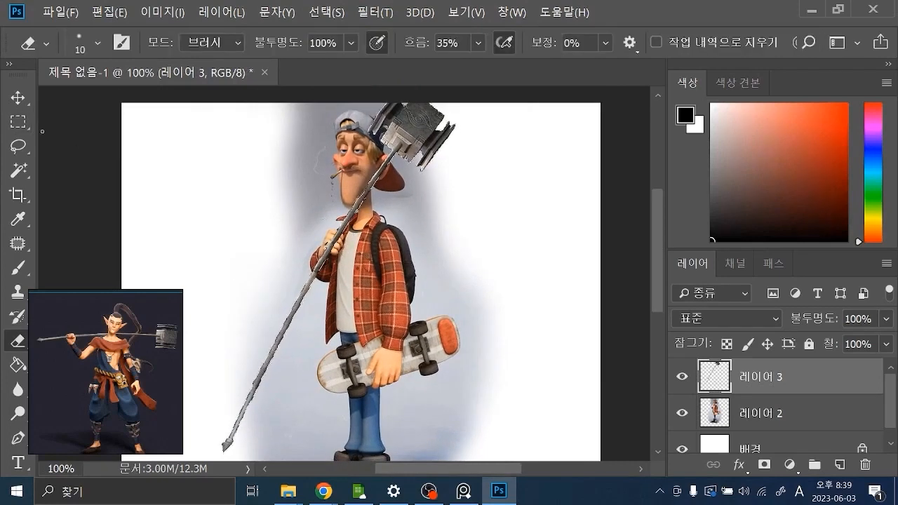
pyautogui.press('m')
pyautogui.click(27, 146)
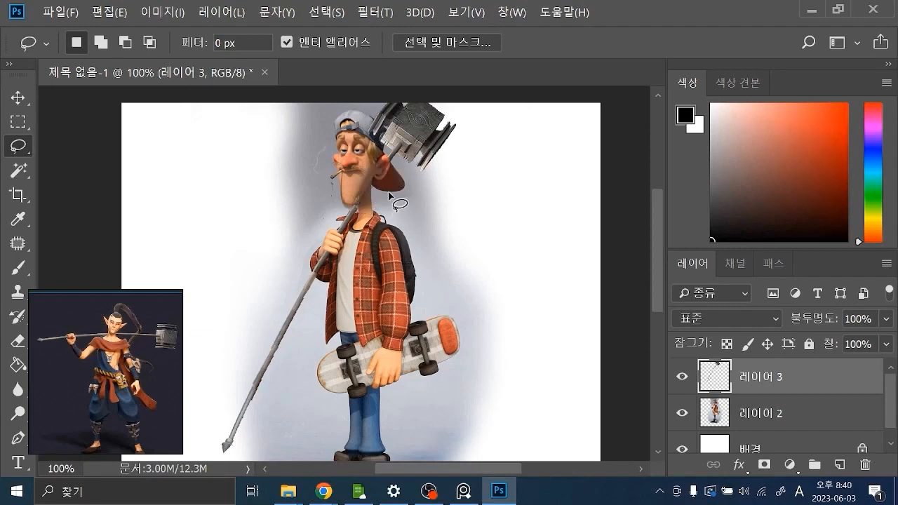
pyautogui.hotkey('ctrl', 'd')
pyautogui.click(374, 201)
pyautogui.moveTo(392, 185); pyautogui.dragTo(391, 168)
pyautogui.press('Delete')
pyautogui.click(390, 205)
pyautogui.hotkey('ctrl', '-')
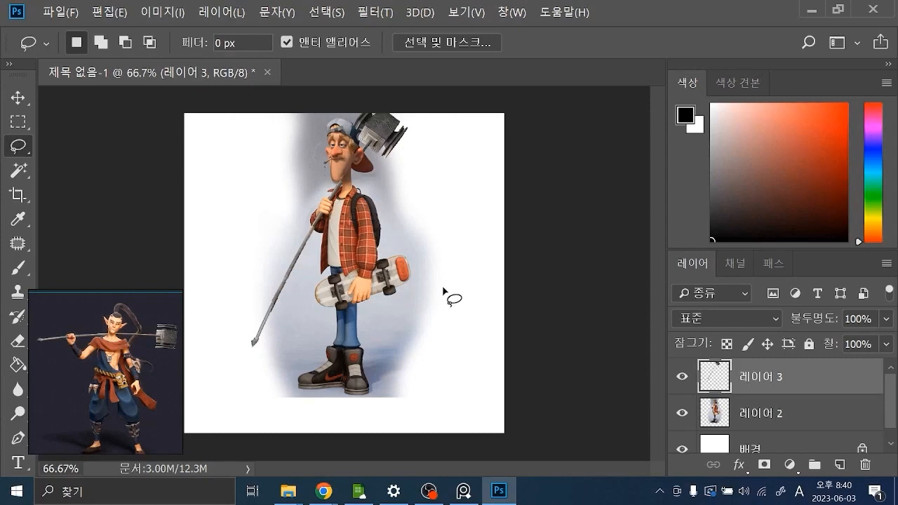
pyautogui.hotkey('ctrl', '+')
pyautogui.moveTo(400, 273); pyautogui.dragTo(474, 221)
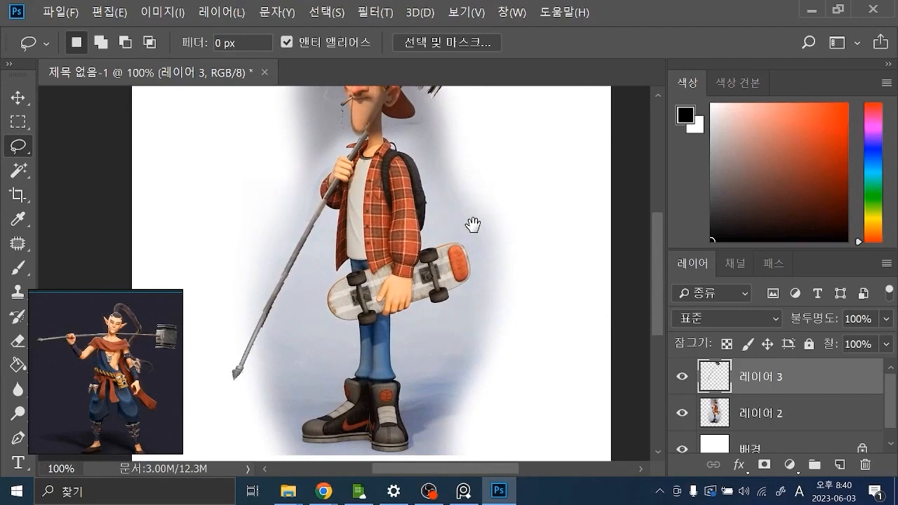
pyautogui.moveTo(473, 223); pyautogui.dragTo(477, 295)
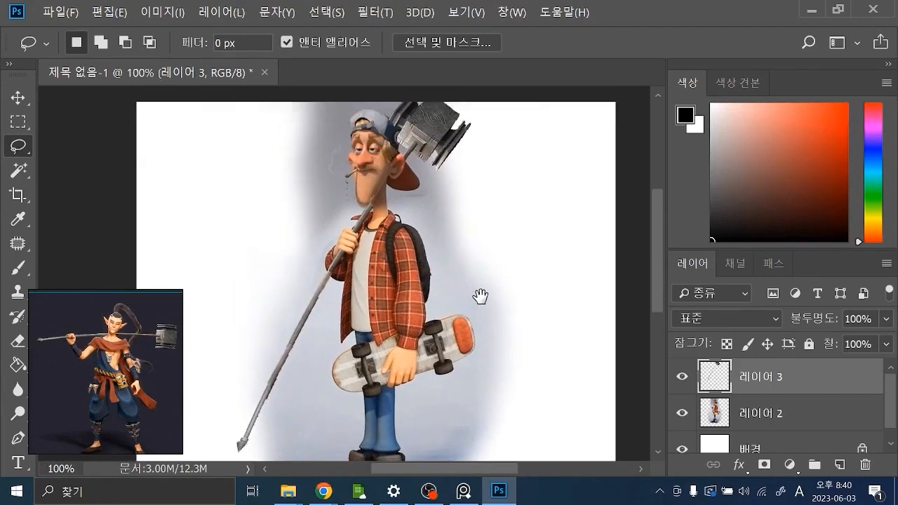
pyautogui.moveTo(475, 241); pyautogui.dragTo(481, 262)
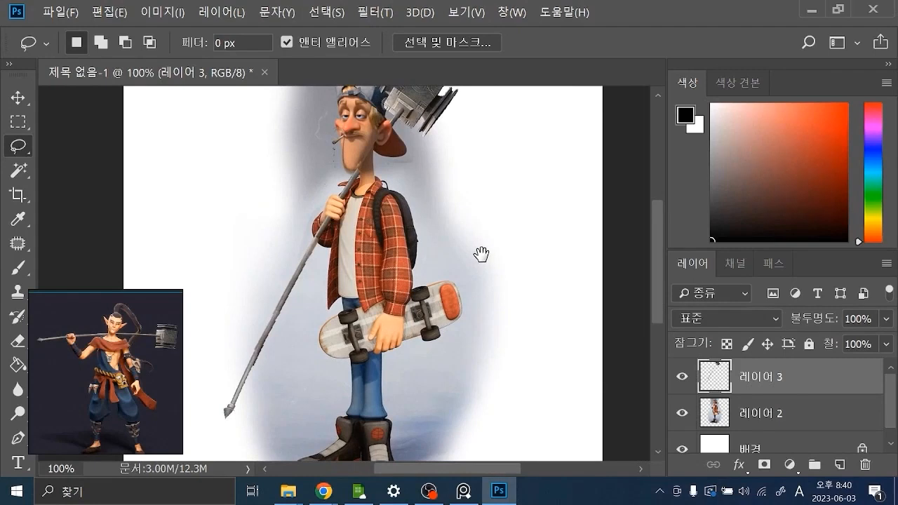
pyautogui.hotkey('ctrl', '-')
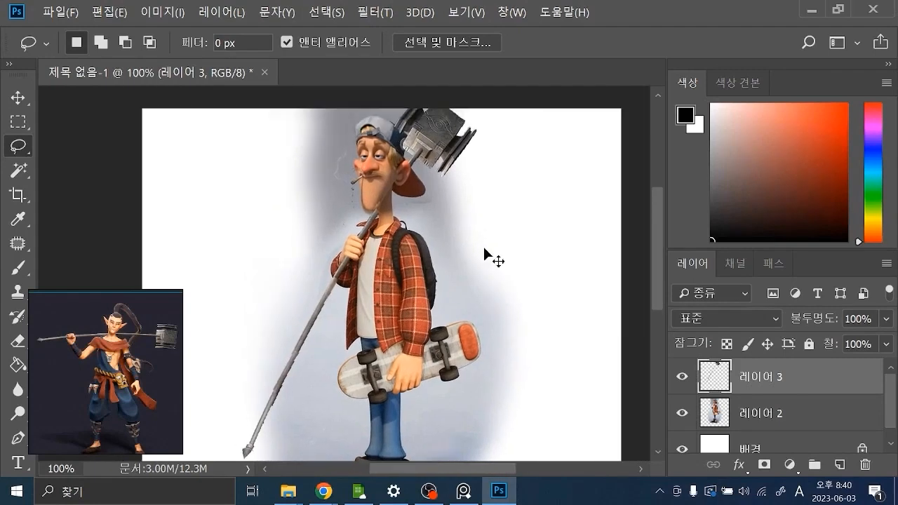
# - Merge the hammer layer with the character layer and combine the result with the background
pyautogui.keyDown('shift'); pyautogui.click(757, 411); pyautogui.keyUp('shift')
pyautogui.rightClick(756, 405)
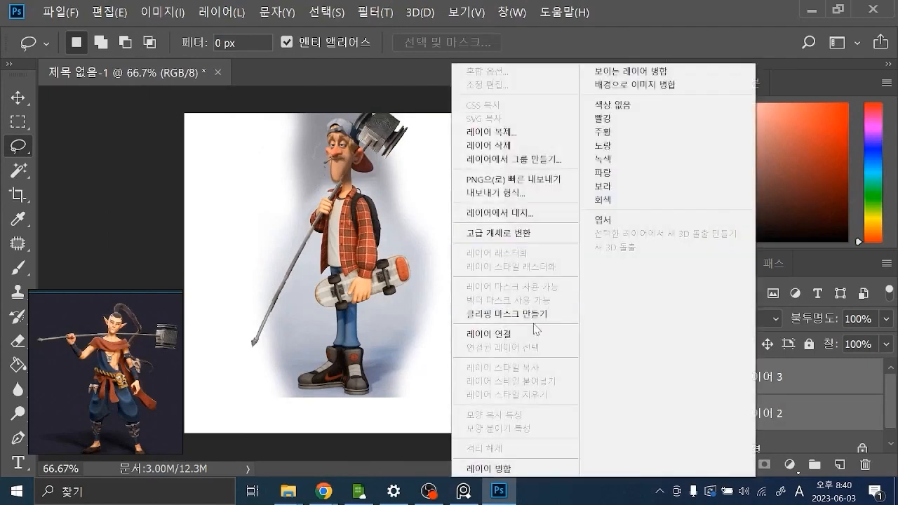
pyautogui.click(511, 469)
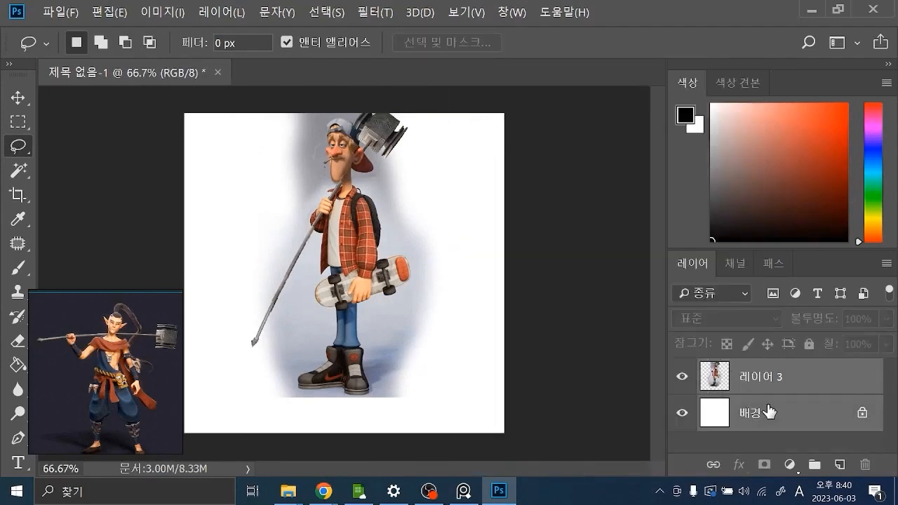
pyautogui.rightClick(774, 413)
pyautogui.click(781, 347)
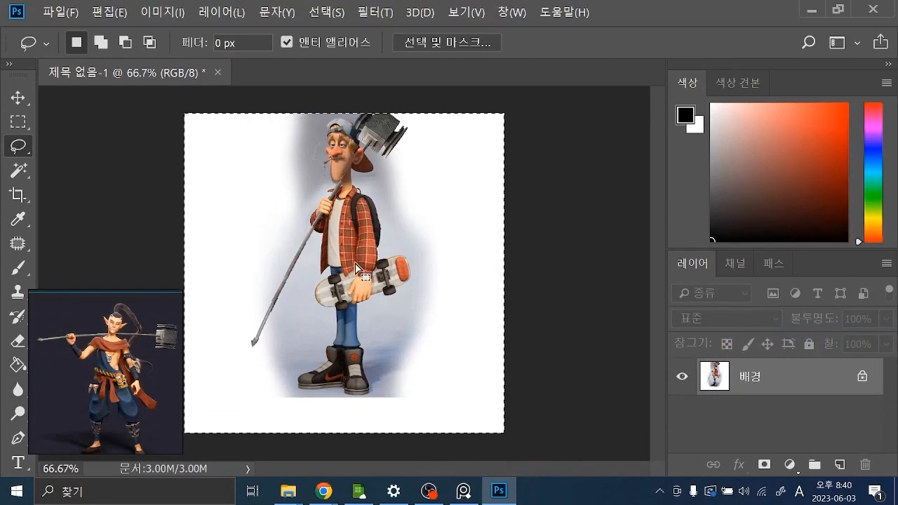
# - Switch to the PureRef board, paste the copied composite and place it beside the other references
pyautogui.moveTo(118, 374); pyautogui.dragTo(205, 299, button='right')
pyautogui.scroll(-1, 205, 298)
pyautogui.scroll(-3, 206, 301)
pyautogui.scroll(-5, 226, 310)
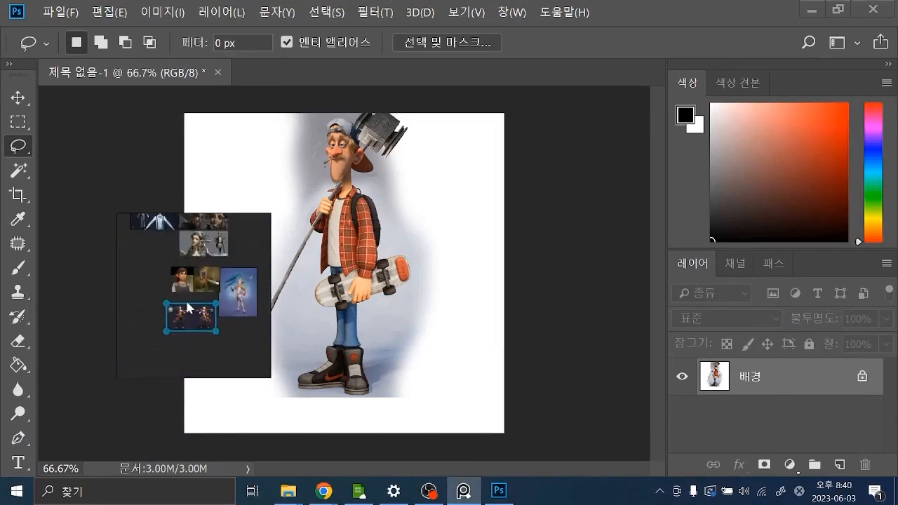
pyautogui.hotkey('ctrl', 'v')
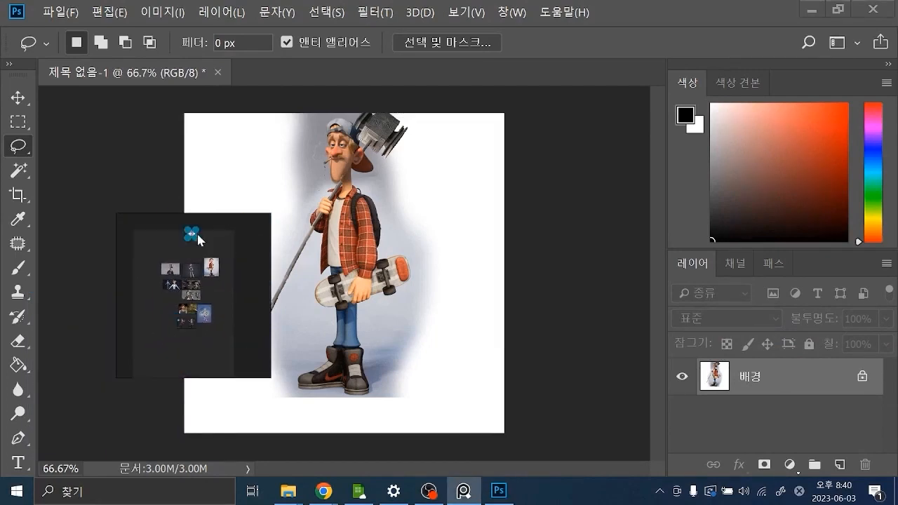
pyautogui.scroll(6, 196, 237)
pyautogui.moveTo(212, 261); pyautogui.dragTo(211, 286, button='middle')
pyautogui.moveTo(185, 255); pyautogui.dragTo(177, 323)
pyautogui.moveTo(170, 341); pyautogui.dragTo(214, 262, button='middle')
pyautogui.scroll(-3, 227, 266)
pyautogui.moveTo(226, 250); pyautogui.dragTo(216, 280)
pyautogui.click(231, 265)
# - Frame the whole hammer-carrying character in the PureRef reference window
pyautogui.scroll(5, 184, 244)
pyautogui.moveTo(218, 258); pyautogui.dragTo(190, 277, button='middle')
pyautogui.scroll(4, 178, 263)
pyautogui.scroll(-2, 212, 285)
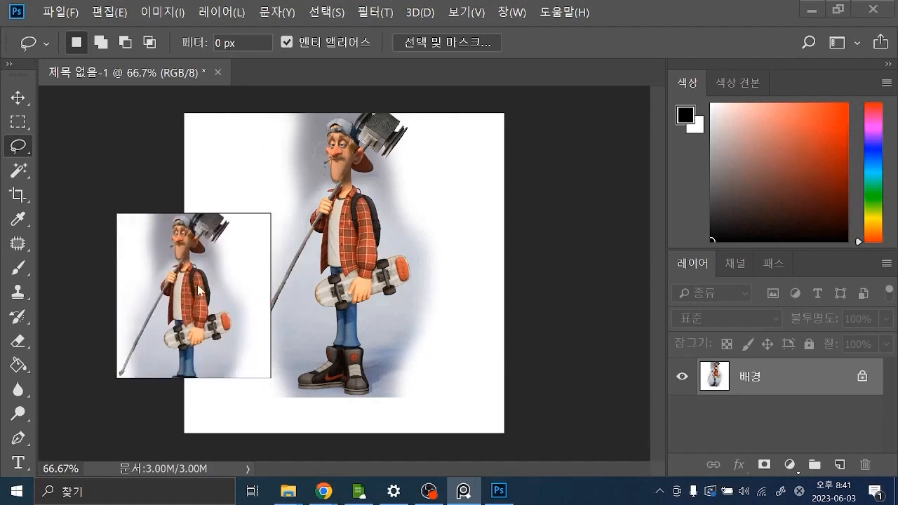
pyautogui.scroll(4, 181, 226)
pyautogui.scroll(-5, 233, 291)
pyautogui.scroll(3, 212, 295)
pyautogui.scroll(2, 213, 299)
pyautogui.scroll(-3, 218, 297)
pyautogui.scroll(3, 213, 289)
pyautogui.moveTo(223, 300); pyautogui.dragTo(209, 279, button='middle')
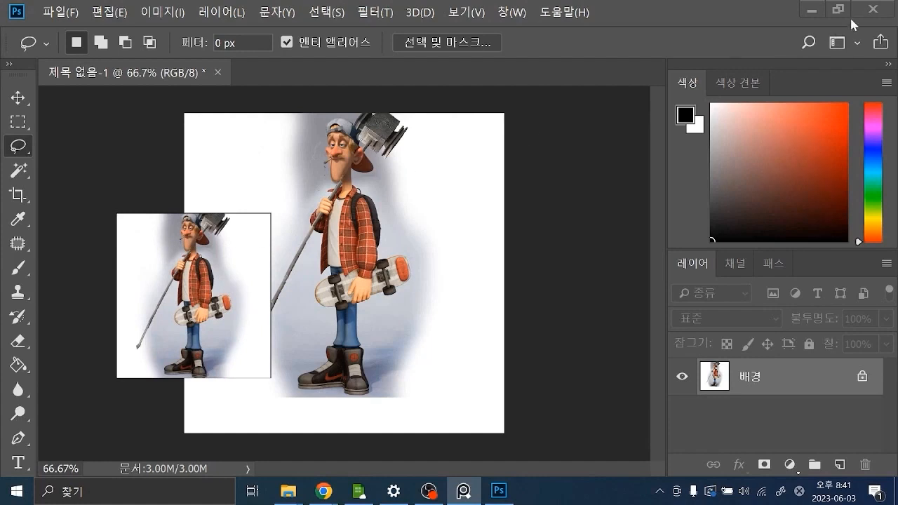
# - Close Photoshop and switch to ZBrush
pyautogui.click(872, 8)
pyautogui.click(512, 205)
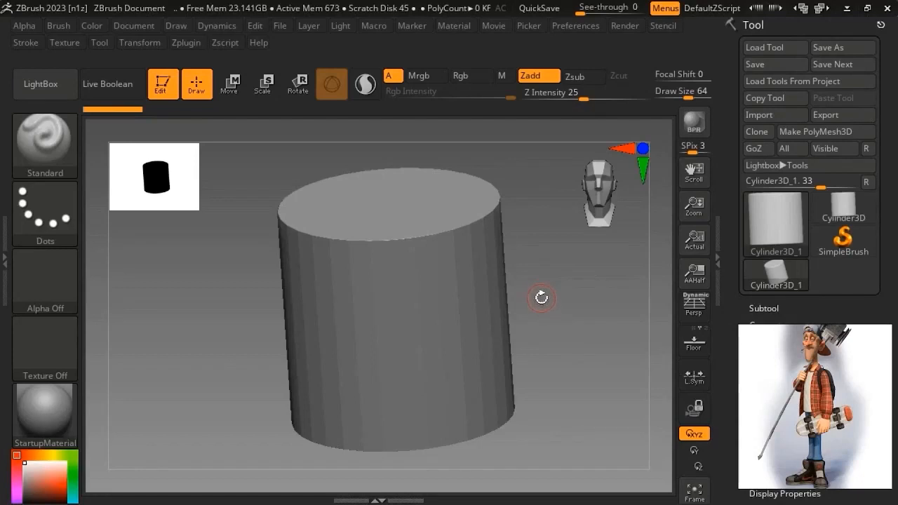
pyautogui.moveTo(562, 305); pyautogui.dragTo(555, 276)
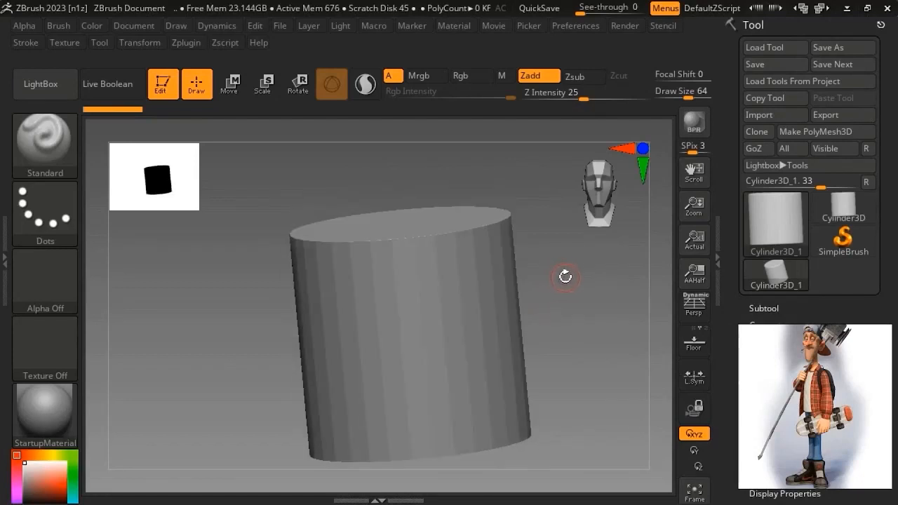
pyautogui.moveTo(522, 270); pyautogui.dragTo(573, 286)
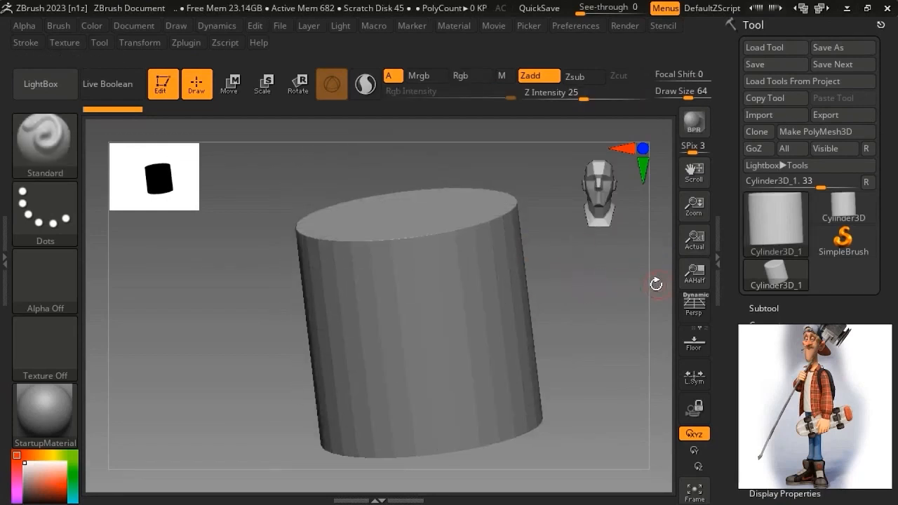
pyautogui.keyDown('shift'); pyautogui.moveTo(646, 295); pyautogui.dragTo(593, 315); pyautogui.keyUp('shift')
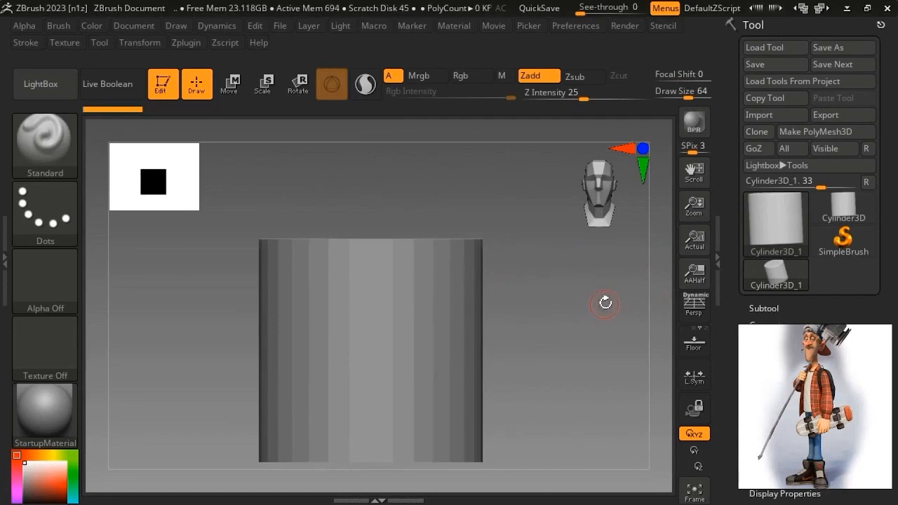
pyautogui.keyDown('ctrl'); pyautogui.moveTo(601, 308); pyautogui.dragTo(589, 287, button='right'); pyautogui.keyUp('ctrl')
# - Load the Male.ZPR project from the LightBox project library
pyautogui.click(58, 88)
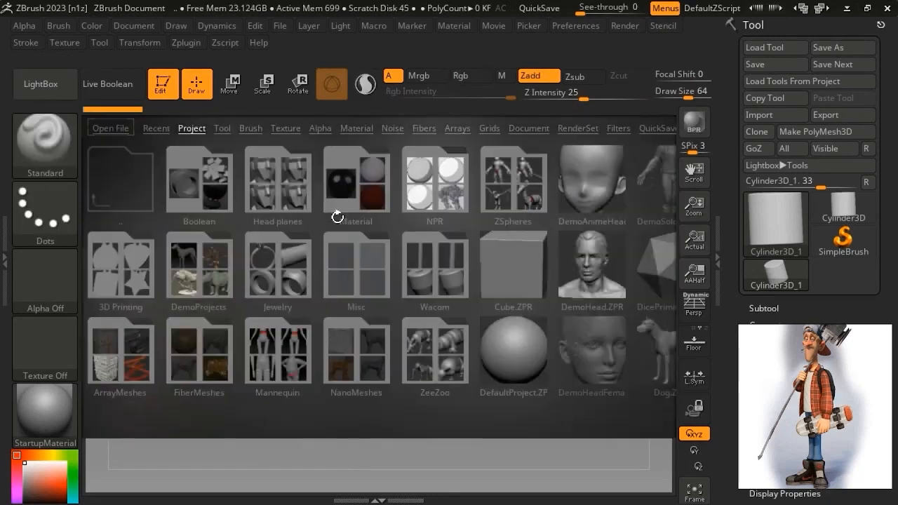
pyautogui.moveTo(484, 240); pyautogui.dragTo(394, 267)
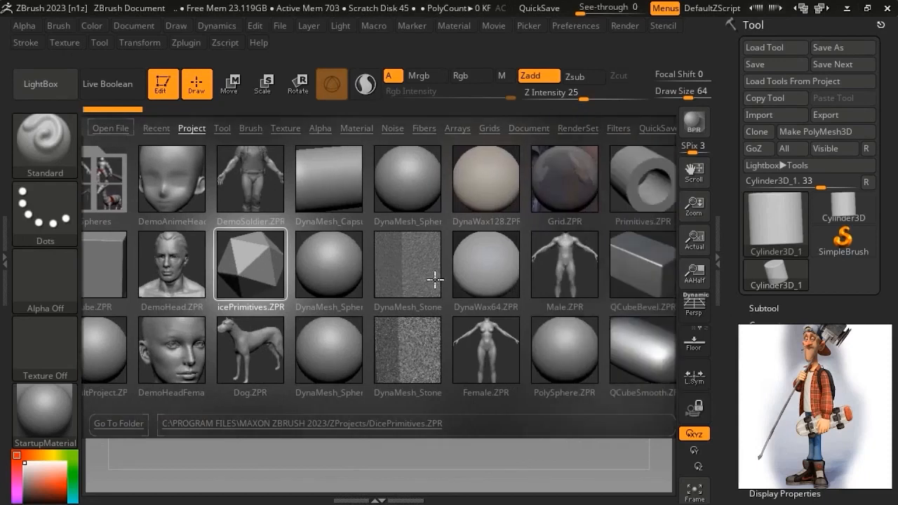
pyautogui.moveTo(442, 281); pyautogui.dragTo(425, 284)
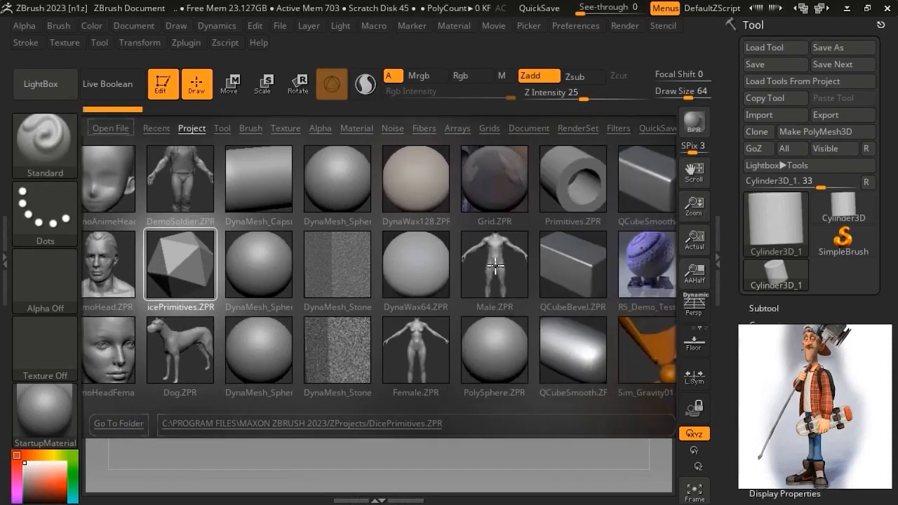
pyautogui.doubleClick(494, 265)
pyautogui.click(497, 295)
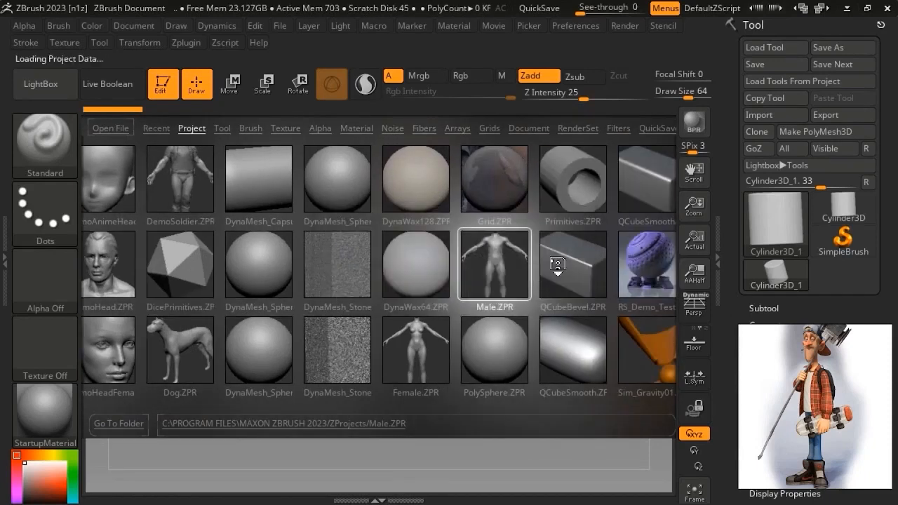
# - Turn on perspective display for the male figure and hide the floor grid
pyautogui.keyDown('ctrl'); pyautogui.moveTo(521, 247); pyautogui.dragTo(458, 211, button='right'); pyautogui.keyUp('ctrl')
pyautogui.keyDown('ctrl'); pyautogui.moveTo(460, 270); pyautogui.dragTo(480, 301, button='right'); pyautogui.keyUp('ctrl')
pyautogui.moveTo(480, 300)
pyautogui.keyDown('alt'); pyautogui.mouseDown(button='right')
pyautogui.moveTo(463, 253)
pyautogui.moveTo(463, 262)
pyautogui.mouseUp(button='right'); pyautogui.keyUp('alt')
pyautogui.click(685, 320)
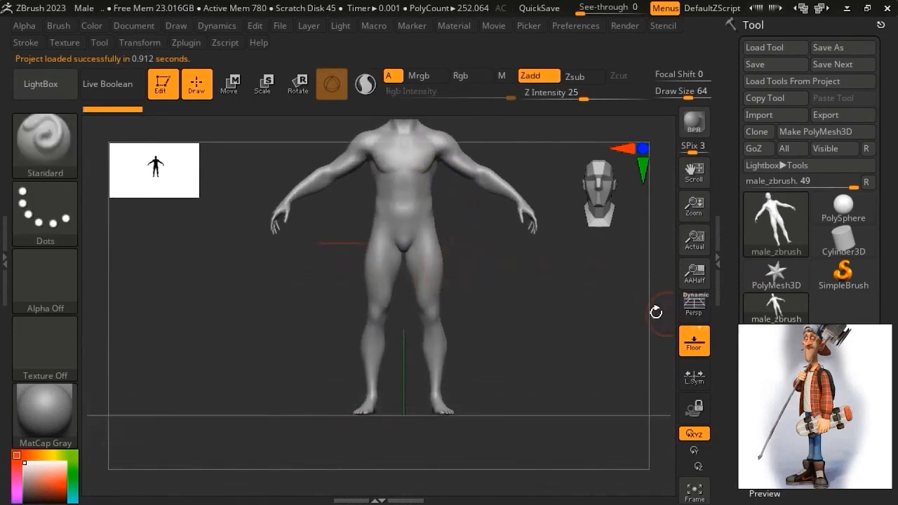
pyautogui.click(690, 314)
pyautogui.click(693, 340)
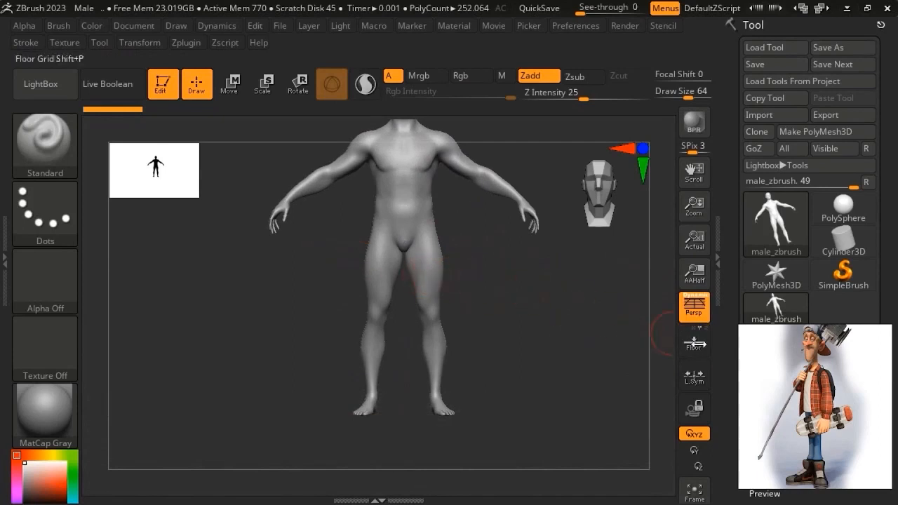
# - Choose the Move brush and set its focal shift to 1 and draw size to about 196
pyautogui.keyDown('ctrl'); pyautogui.moveTo(400, 256); pyautogui.dragTo(500, 272, button='right'); pyautogui.keyUp('ctrl')
pyautogui.keyDown('alt'); pyautogui.moveTo(506, 232); pyautogui.dragTo(524, 310, button='right'); pyautogui.keyUp('alt')
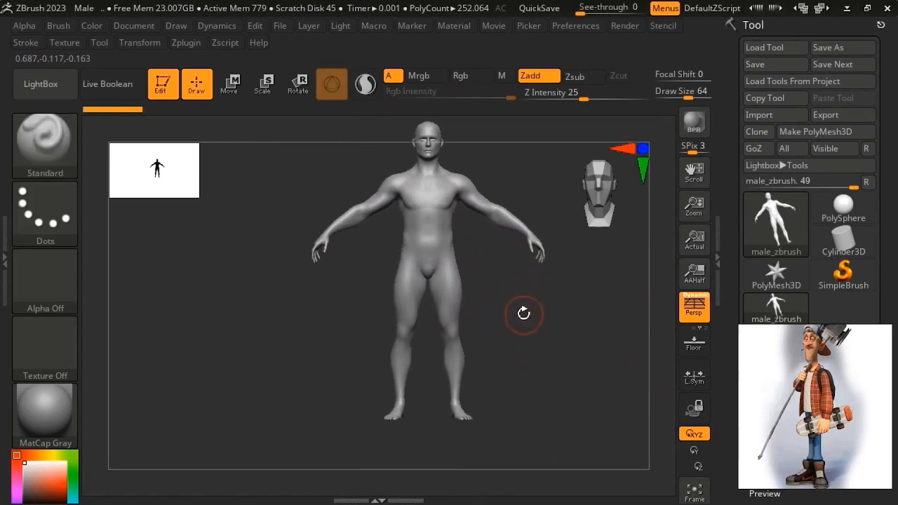
pyautogui.keyDown('alt'); pyautogui.moveTo(438, 219); pyautogui.dragTo(434, 279, button='right'); pyautogui.keyUp('alt')
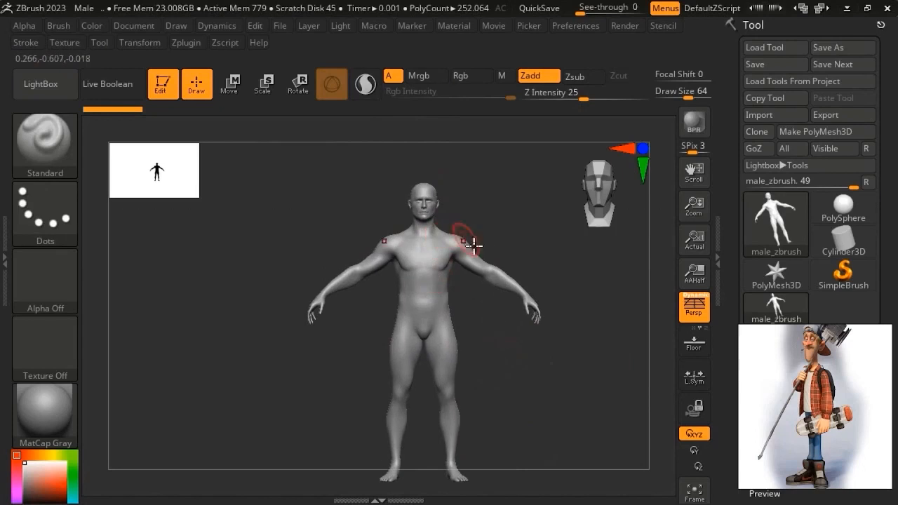
pyautogui.press('b')
pyautogui.press('m')
pyautogui.press('v')
pyautogui.press('space')
pyautogui.click(464, 270)
pyautogui.moveTo(464, 270)
pyautogui.mouseDown()
pyautogui.moveTo(485, 265)
pyautogui.moveTo(509, 277)
pyautogui.mouseUp()
pyautogui.press('space')
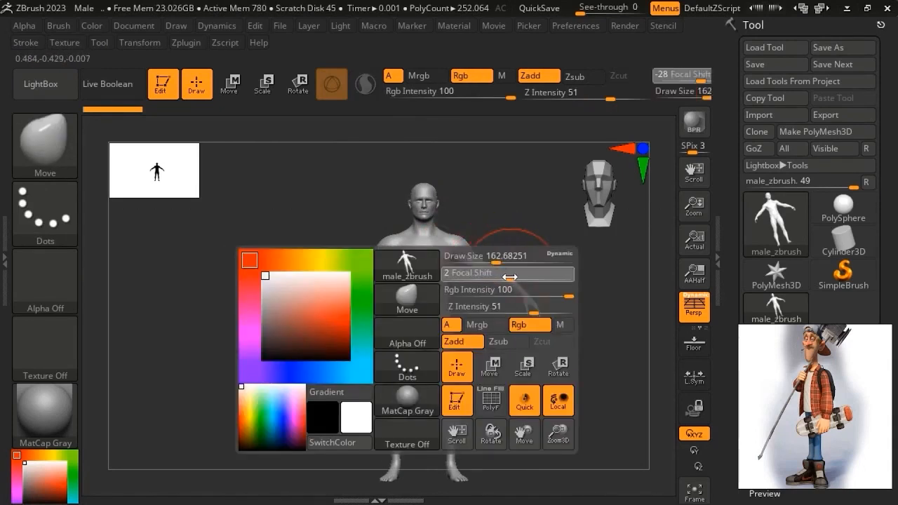
pyautogui.press('space')
pyautogui.moveTo(444, 259); pyautogui.dragTo(447, 258)
pyautogui.keyDown('alt'); pyautogui.moveTo(472, 286); pyautogui.dragTo(459, 269, button='right'); pyautogui.keyUp('alt')
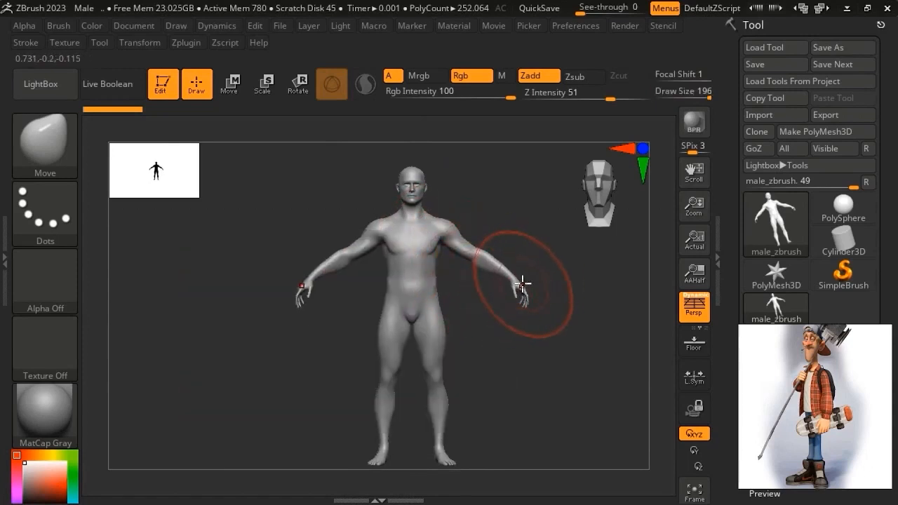
# - Reduce the Move brush's draw size to about 59 and reshape the outer contour of the shoulders
pyautogui.press('space')
pyautogui.moveTo(373, 223); pyautogui.dragTo(359, 222)
pyautogui.press('space')
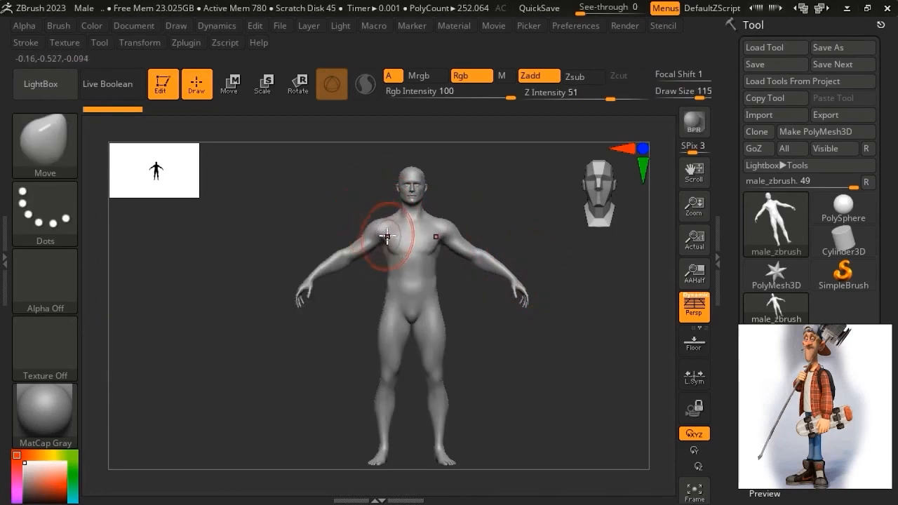
pyautogui.keyDown('ctrl'); pyautogui.moveTo(408, 228); pyautogui.dragTo(418, 316, button='right'); pyautogui.keyUp('ctrl')
pyautogui.keyDown('ctrl'); pyautogui.moveTo(366, 234); pyautogui.dragTo(368, 244, button='right'); pyautogui.keyUp('ctrl')
pyautogui.press('space')
pyautogui.moveTo(355, 220); pyautogui.dragTo(343, 222)
pyautogui.press('space')
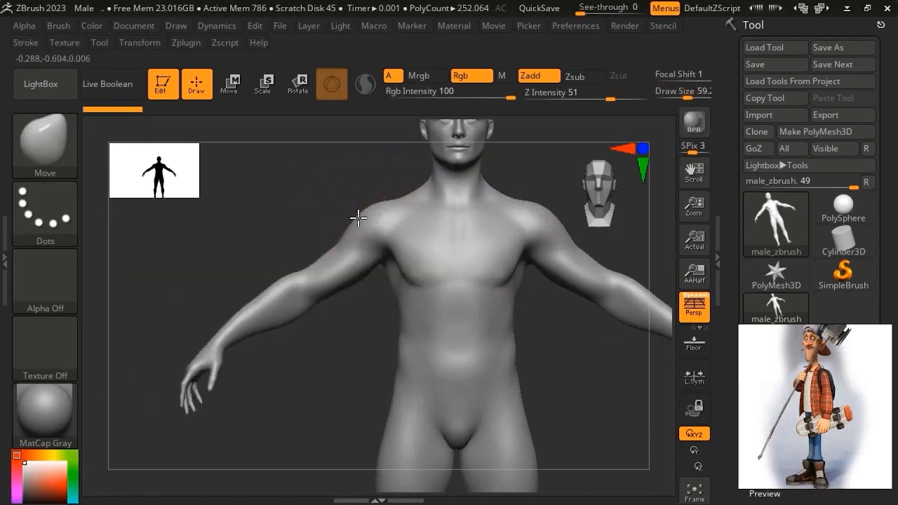
# - Smooth the arm's surface and check the figure's polygon wireframe
pyautogui.press('shift')
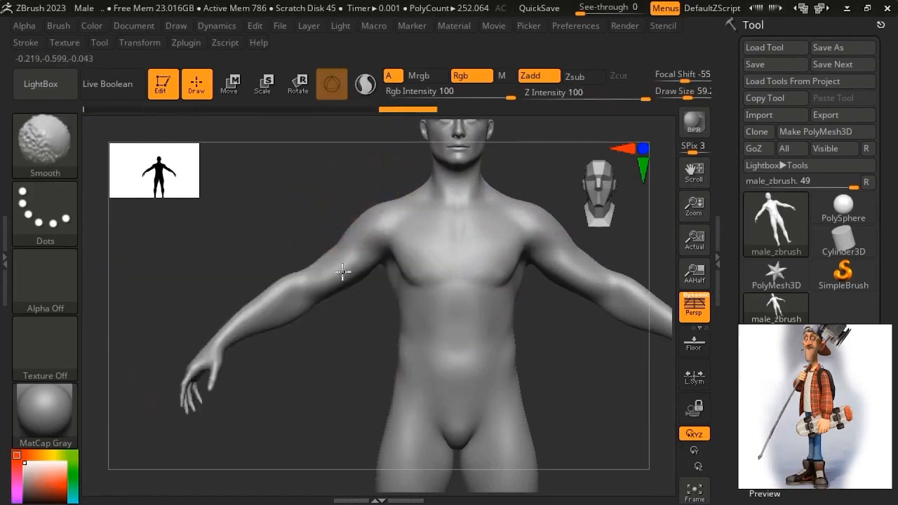
pyautogui.keyDown('shift'); pyautogui.moveTo(291, 318); pyautogui.dragTo(283, 325); pyautogui.keyUp('shift')
pyautogui.keyDown('alt'); pyautogui.moveTo(372, 281); pyautogui.dragTo(385, 276); pyautogui.keyUp('alt')
pyautogui.hotkey('shift', 'f')
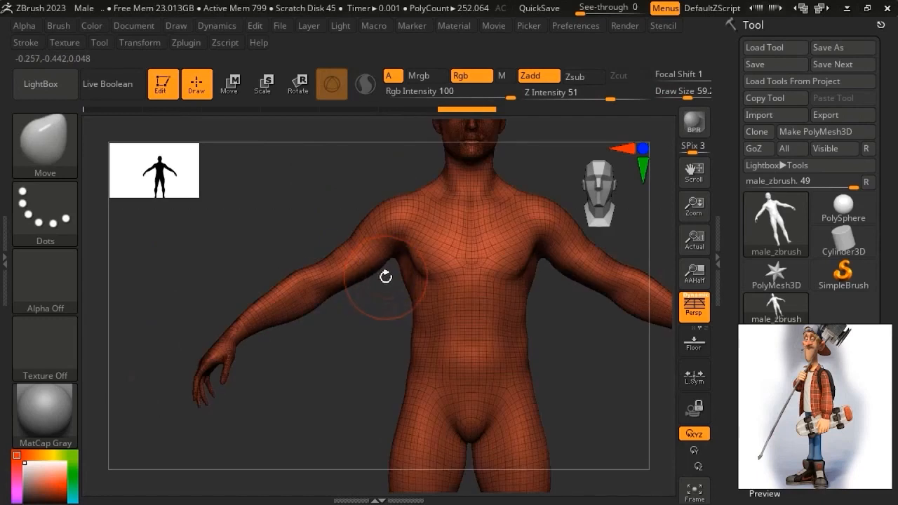
pyautogui.hotkey('shift', 'f')
# - Drop the figure to a lower subdivision level and smooth out the muscle forms on the arms and shoulders
pyautogui.moveTo(393, 267); pyautogui.dragTo(344, 291, button='right')
pyautogui.moveTo(344, 292)
pyautogui.keyDown('shift'); pyautogui.mouseDown()
pyautogui.moveTo(344, 315)
pyautogui.moveTo(353, 301)
pyautogui.mouseUp(); pyautogui.keyUp('shift')
pyautogui.moveTo(353, 301)
pyautogui.mouseDown(button='right')
pyautogui.moveTo(352, 279)
pyautogui.moveTo(369, 293)
pyautogui.mouseUp(button='right')
pyautogui.keyDown('shift'); pyautogui.moveTo(395, 306); pyautogui.dragTo(409, 279); pyautogui.keyUp('shift')
pyautogui.keyDown('shift'); pyautogui.moveTo(409, 279); pyautogui.dragTo(391, 262, button='right'); pyautogui.keyUp('shift')
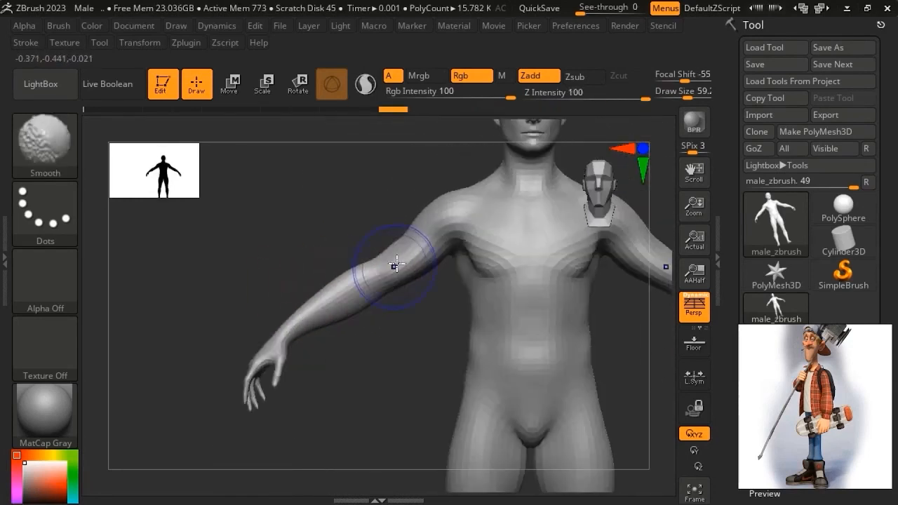
pyautogui.keyDown('shift'); pyautogui.moveTo(409, 254); pyautogui.dragTo(429, 266); pyautogui.keyUp('shift')
pyautogui.keyDown('shift'); pyautogui.moveTo(424, 259); pyautogui.dragTo(435, 237); pyautogui.keyUp('shift')
pyautogui.moveTo(426, 268)
pyautogui.mouseDown(button='right')
pyautogui.moveTo(473, 265)
pyautogui.moveTo(468, 251)
pyautogui.mouseUp(button='right')
pyautogui.keyDown('shift'); pyautogui.moveTo(419, 232); pyautogui.dragTo(422, 235); pyautogui.keyUp('shift')
# - Set the Move brush's draw size to about 80, adjust the torso's sides and smooth the abdomen and chest
pyautogui.moveTo(421, 306)
pyautogui.keyDown('alt'); pyautogui.mouseDown(button='right')
pyautogui.moveTo(416, 238)
pyautogui.moveTo(515, 244)
pyautogui.moveTo(435, 260)
pyautogui.mouseUp(button='right'); pyautogui.keyUp('alt')
pyautogui.press('space')
pyautogui.moveTo(386, 268); pyautogui.dragTo(397, 268)
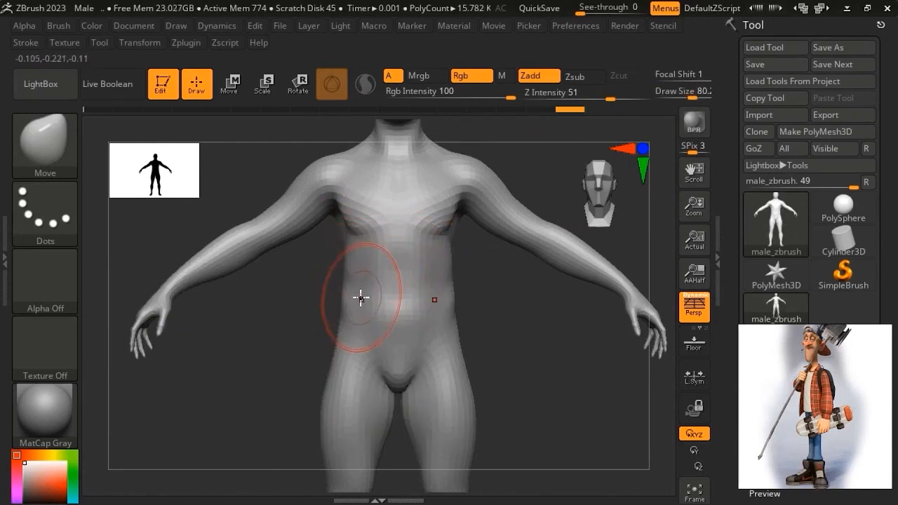
pyautogui.keyDown('shift'); pyautogui.moveTo(350, 310); pyautogui.dragTo(350, 320); pyautogui.keyUp('shift')
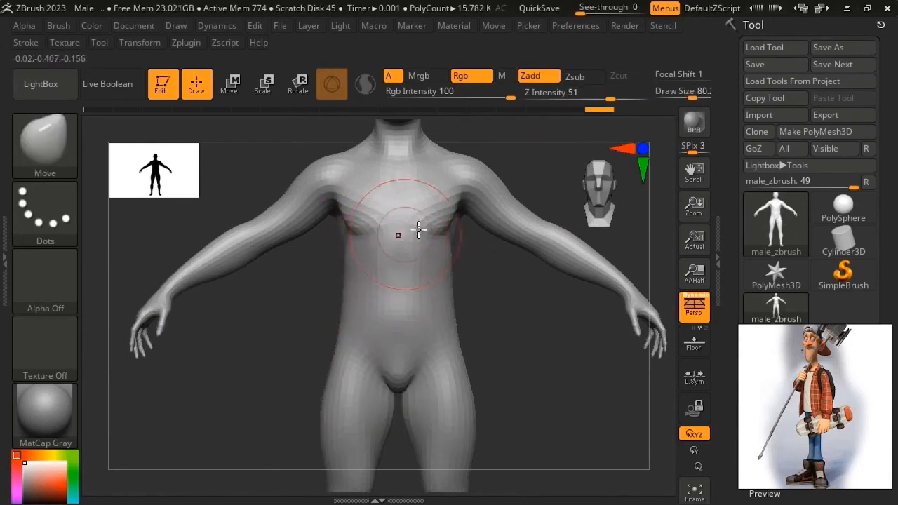
pyautogui.moveTo(439, 273); pyautogui.dragTo(435, 273)
pyautogui.keyDown('alt'); pyautogui.moveTo(430, 246); pyautogui.dragTo(428, 274, button='right'); pyautogui.keyUp('alt')
pyautogui.keyDown('shift'); pyautogui.moveTo(429, 274); pyautogui.dragTo(428, 285); pyautogui.keyUp('shift')
pyautogui.moveTo(428, 280); pyautogui.dragTo(393, 275, button='right')
pyautogui.keyDown('shift'); pyautogui.moveTo(443, 232); pyautogui.dragTo(447, 228); pyautogui.keyUp('shift')
# - Reduce the draw size to about 51, then reshape the shoulders and smooth them into the upper arms
pyautogui.moveTo(447, 227)
pyautogui.keyDown('alt'); pyautogui.mouseDown(button='right')
pyautogui.moveTo(442, 259)
pyautogui.moveTo(462, 260)
pyautogui.mouseUp(button='right'); pyautogui.keyUp('alt')
pyautogui.press('space')
pyautogui.moveTo(340, 240); pyautogui.dragTo(333, 239)
pyautogui.moveTo(343, 241); pyautogui.dragTo(354, 241, button='right')
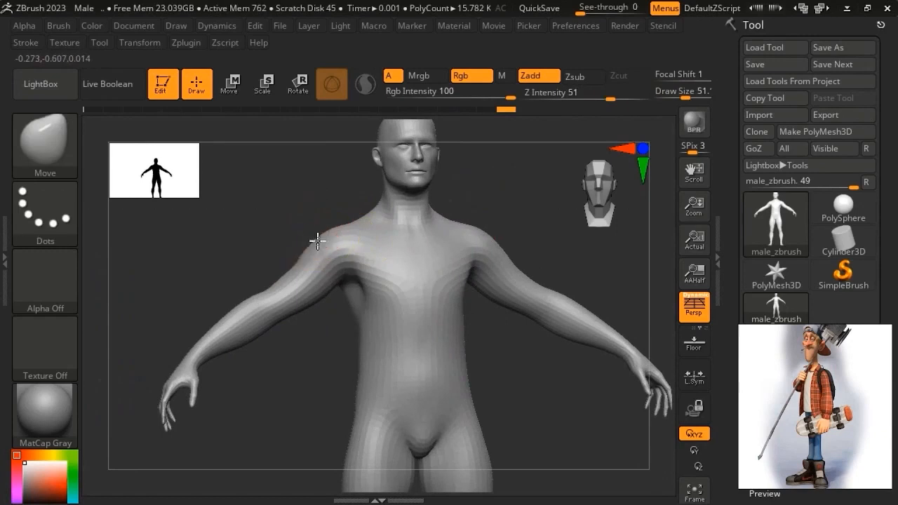
pyautogui.press('shift')
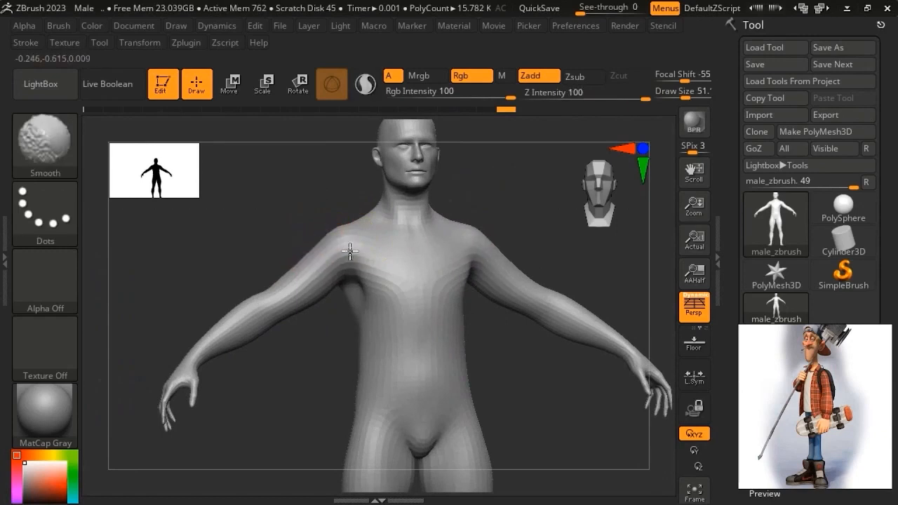
pyautogui.keyDown('shift'); pyautogui.moveTo(326, 274); pyautogui.dragTo(354, 272); pyautogui.keyUp('shift')
# - Refine the shoulder contours with the Move brush from several angles around the upper body
pyautogui.moveTo(403, 276)
pyautogui.keyDown('alt'); pyautogui.mouseDown(button='right')
pyautogui.moveTo(397, 229)
pyautogui.moveTo(323, 271)
pyautogui.moveTo(376, 281)
pyautogui.moveTo(377, 246)
pyautogui.moveTo(388, 337)
pyautogui.mouseUp(button='right'); pyautogui.keyUp('alt')
pyautogui.moveTo(343, 309); pyautogui.dragTo(372, 251, button='right')
pyautogui.moveTo(398, 286); pyautogui.dragTo(438, 329, button='right')
pyautogui.keyDown('alt'); pyautogui.moveTo(347, 279); pyautogui.dragTo(394, 298, button='right'); pyautogui.keyUp('alt')
pyautogui.keyDown('ctrl'); pyautogui.moveTo(394, 298); pyautogui.dragTo(361, 315, button='right'); pyautogui.keyUp('ctrl')
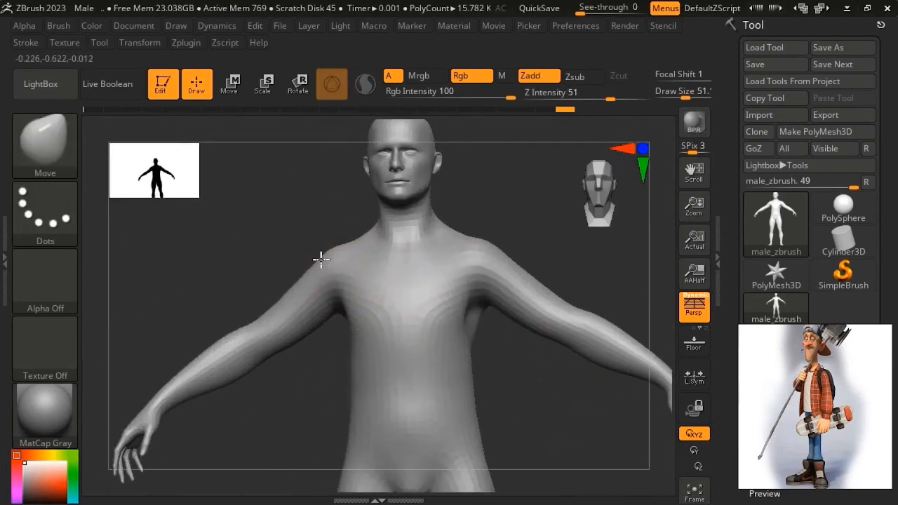
pyautogui.moveTo(322, 258)
pyautogui.mouseDown(button='right')
pyautogui.moveTo(347, 240)
pyautogui.moveTo(353, 267)
pyautogui.moveTo(439, 246)
pyautogui.mouseUp(button='right')
pyautogui.moveTo(319, 258); pyautogui.dragTo(314, 278, button='right')
pyautogui.moveTo(377, 290)
pyautogui.mouseDown(button='right')
pyautogui.moveTo(387, 230)
pyautogui.moveTo(404, 260)
pyautogui.moveTo(381, 236)
pyautogui.moveTo(393, 262)
pyautogui.mouseUp(button='right')
# - Smooth away the muscle relief on the figure's back
pyautogui.press('shift')
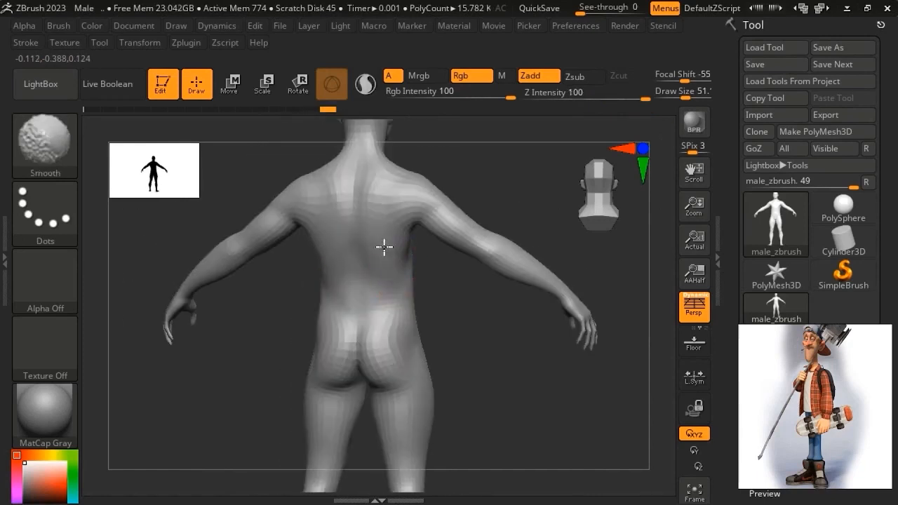
pyautogui.keyDown('shift'); pyautogui.moveTo(386, 269); pyautogui.dragTo(385, 246); pyautogui.keyUp('shift')
pyautogui.keyDown('alt'); pyautogui.moveTo(382, 219); pyautogui.dragTo(394, 281, button='right'); pyautogui.keyUp('alt')
pyautogui.keyDown('shift'); pyautogui.moveTo(395, 280); pyautogui.dragTo(395, 257); pyautogui.keyUp('shift')
pyautogui.moveTo(399, 248)
pyautogui.mouseDown(button='right')
pyautogui.moveTo(379, 227)
pyautogui.moveTo(413, 236)
pyautogui.mouseUp(button='right')
pyautogui.moveTo(403, 284)
pyautogui.keyDown('alt'); pyautogui.mouseDown(button='right')
pyautogui.moveTo(393, 169)
pyautogui.moveTo(371, 296)
pyautogui.moveTo(350, 236)
pyautogui.moveTo(393, 266)
pyautogui.moveTo(388, 247)
pyautogui.mouseUp(button='right'); pyautogui.keyUp('alt')
# - Enlarge the Move brush to a draw size of about 94 and reshape the body's side profile from buttocks to chest
pyautogui.press('space')
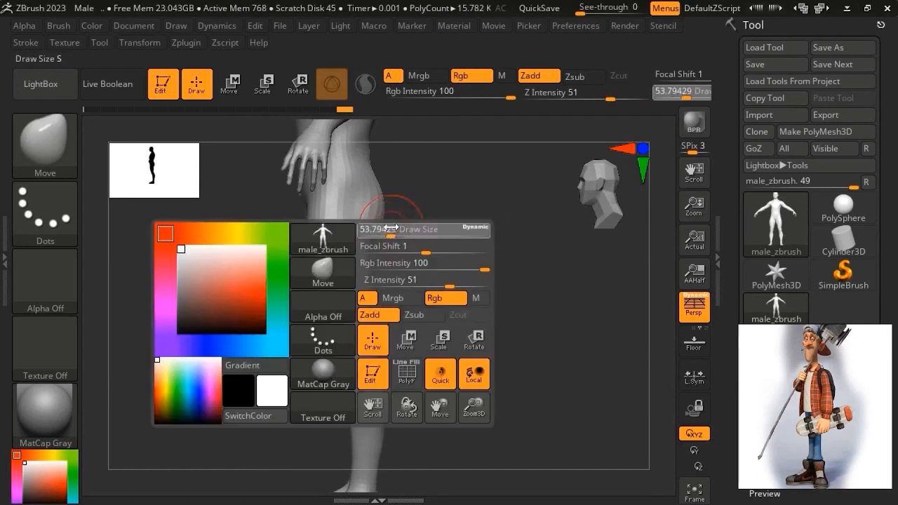
pyautogui.moveTo(389, 226); pyautogui.dragTo(394, 227)
pyautogui.moveTo(391, 236)
pyautogui.keyDown('ctrl'); pyautogui.mouseDown(button='right')
pyautogui.moveTo(405, 284)
pyautogui.moveTo(428, 301)
pyautogui.moveTo(399, 258)
pyautogui.mouseUp(button='right'); pyautogui.keyUp('ctrl')
pyautogui.press('space')
pyautogui.moveTo(355, 231); pyautogui.dragTo(358, 231)
pyautogui.keyDown('ctrl'); pyautogui.moveTo(345, 222); pyautogui.dragTo(362, 260, button='right'); pyautogui.keyUp('ctrl')
pyautogui.press('space')
pyautogui.moveTo(351, 212); pyautogui.dragTo(354, 212)
pyautogui.keyDown('alt'); pyautogui.moveTo(356, 223); pyautogui.dragTo(360, 257, button='right'); pyautogui.keyUp('alt')
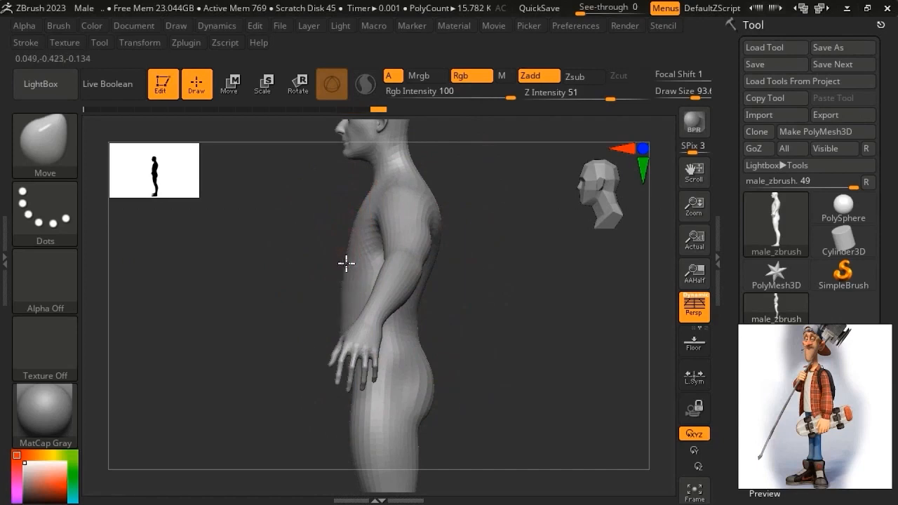
# - Set the Move brush's draw size to about 123 and adjust the chest and lower back volumes
pyautogui.moveTo(372, 261)
pyautogui.mouseDown(button='right')
pyautogui.moveTo(421, 236)
pyautogui.moveTo(399, 204)
pyautogui.moveTo(432, 219)
pyautogui.moveTo(409, 240)
pyautogui.moveTo(428, 255)
pyautogui.moveTo(410, 196)
pyautogui.moveTo(416, 255)
pyautogui.mouseUp(button='right')
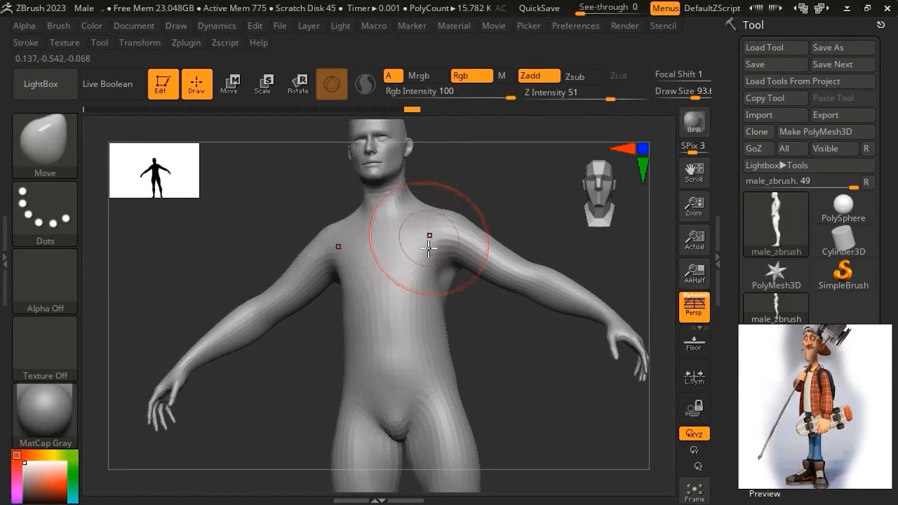
pyautogui.keyDown('alt'); pyautogui.moveTo(423, 224); pyautogui.dragTo(383, 202, button='right'); pyautogui.keyUp('alt')
pyautogui.moveTo(379, 271); pyautogui.dragTo(315, 269, button='right')
pyautogui.moveTo(409, 269); pyautogui.dragTo(421, 237, button='right')
pyautogui.press('space')
pyautogui.moveTo(422, 235); pyautogui.dragTo(433, 227)
pyautogui.moveTo(425, 235); pyautogui.dragTo(432, 239)
pyautogui.moveTo(431, 280)
pyautogui.keyDown('alt'); pyautogui.mouseDown(button='right')
pyautogui.moveTo(430, 208)
pyautogui.moveTo(441, 223)
pyautogui.mouseUp(button='right'); pyautogui.keyUp('alt')
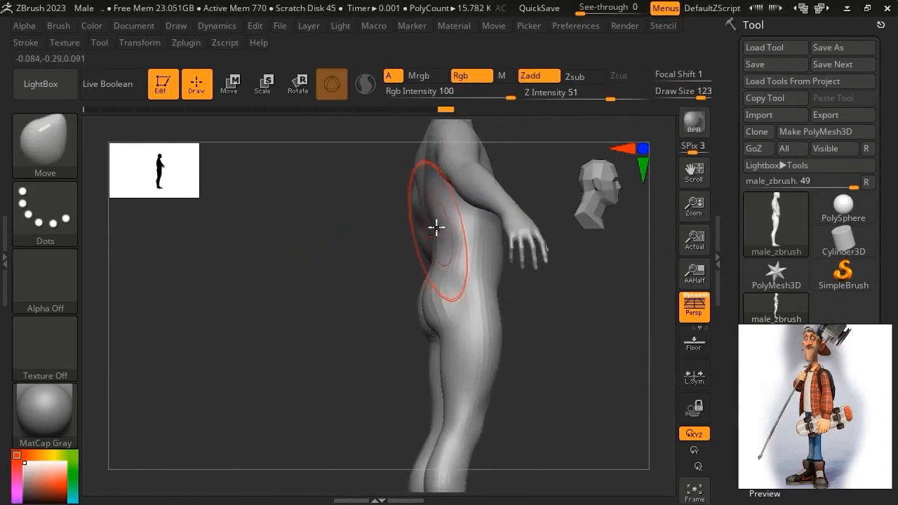
# - Reduce the draw size to about 44, then refine and smooth the side of the back behind the arm
pyautogui.press('space')
pyautogui.moveTo(434, 204); pyautogui.dragTo(432, 206)
pyautogui.press('space')
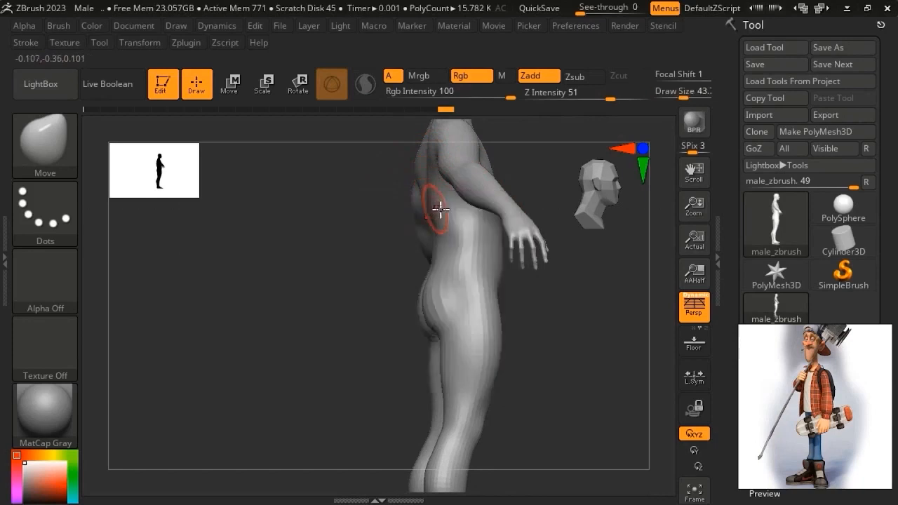
pyautogui.moveTo(433, 206); pyautogui.dragTo(437, 208, button='right')
pyautogui.keyDown('shift'); pyautogui.moveTo(425, 186); pyautogui.dragTo(427, 191); pyautogui.keyUp('shift')
pyautogui.keyDown('alt'); pyautogui.moveTo(426, 191); pyautogui.dragTo(430, 246, button='right'); pyautogui.keyUp('alt')
pyautogui.moveTo(431, 246); pyautogui.dragTo(458, 259, button='right')
pyautogui.keyDown('ctrl'); pyautogui.moveTo(455, 259); pyautogui.dragTo(439, 215, button='right'); pyautogui.keyUp('ctrl')
# - Set the draw size to about 74 and smooth the flanks and the area below the armpits
pyautogui.moveTo(419, 271)
pyautogui.keyDown('alt'); pyautogui.mouseDown(button='right')
pyautogui.moveTo(413, 234)
pyautogui.moveTo(475, 250)
pyautogui.moveTo(481, 235)
pyautogui.moveTo(437, 261)
pyautogui.mouseUp(button='right'); pyautogui.keyUp('alt')
pyautogui.press('space')
pyautogui.moveTo(428, 216); pyautogui.dragTo(435, 217)
pyautogui.keyDown('ctrl'); pyautogui.moveTo(427, 223); pyautogui.dragTo(425, 264, button='right'); pyautogui.keyUp('ctrl')
pyautogui.keyDown('shift'); pyautogui.moveTo(447, 219); pyautogui.dragTo(448, 235); pyautogui.keyUp('shift')
pyautogui.keyDown('alt'); pyautogui.moveTo(448, 241); pyautogui.dragTo(415, 188, button='right'); pyautogui.keyUp('alt')
pyautogui.keyDown('ctrl'); pyautogui.moveTo(420, 252); pyautogui.dragTo(415, 223, button='right'); pyautogui.keyUp('ctrl')
pyautogui.keyDown('shift'); pyautogui.moveTo(415, 253); pyautogui.dragTo(417, 246); pyautogui.keyUp('shift')
pyautogui.keyDown('alt'); pyautogui.moveTo(424, 265); pyautogui.dragTo(423, 213, button='right'); pyautogui.keyUp('alt')
pyautogui.keyDown('shift'); pyautogui.moveTo(414, 196); pyautogui.dragTo(416, 193); pyautogui.keyUp('shift')
# - Reselect the Move brush and reshape the torso's sides below the armpits
pyautogui.press('b')
pyautogui.press('m')
pyautogui.press('v')
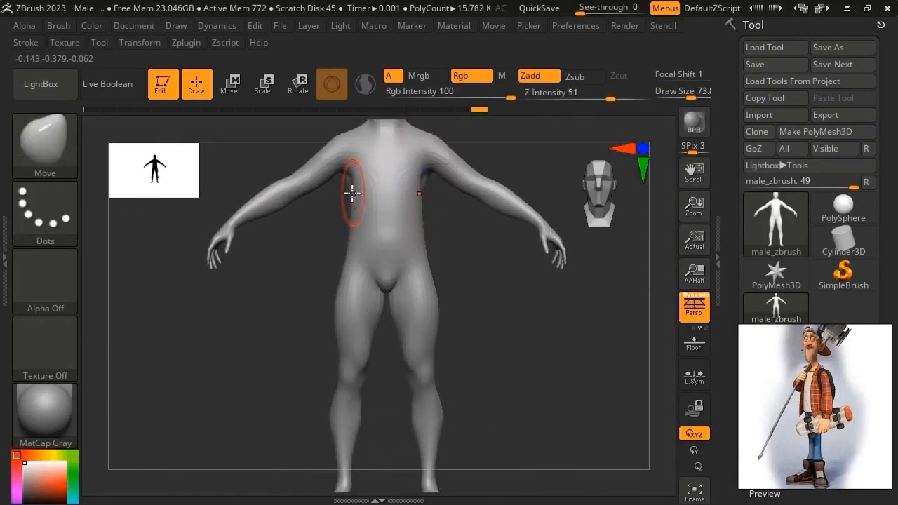
pyautogui.keyDown('alt'); pyautogui.moveTo(378, 239); pyautogui.dragTo(384, 298, button='right'); pyautogui.keyUp('alt')
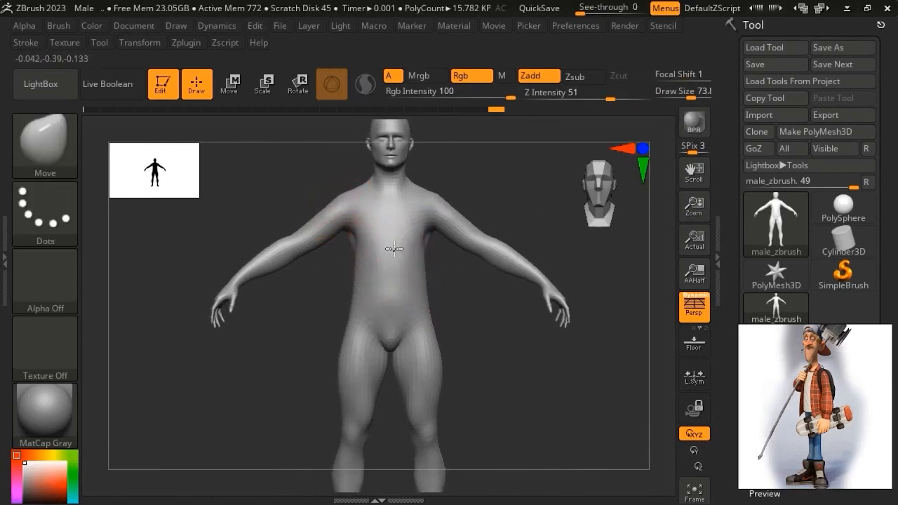
# - Undo the last buttock stroke, set the draw size to 104 and reshape the buttocks' profile in side view
pyautogui.keyDown('shift'); pyautogui.moveTo(382, 250); pyautogui.dragTo(499, 236, button='right'); pyautogui.keyUp('shift')
pyautogui.moveTo(427, 262); pyautogui.dragTo(375, 239, button='right')
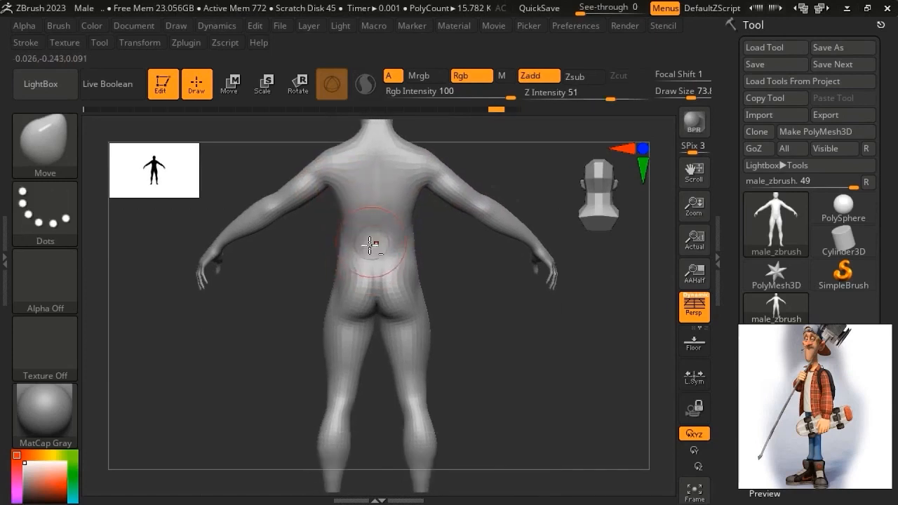
pyautogui.keyDown('shift'); pyautogui.moveTo(347, 296); pyautogui.dragTo(387, 271, button='right'); pyautogui.keyUp('shift')
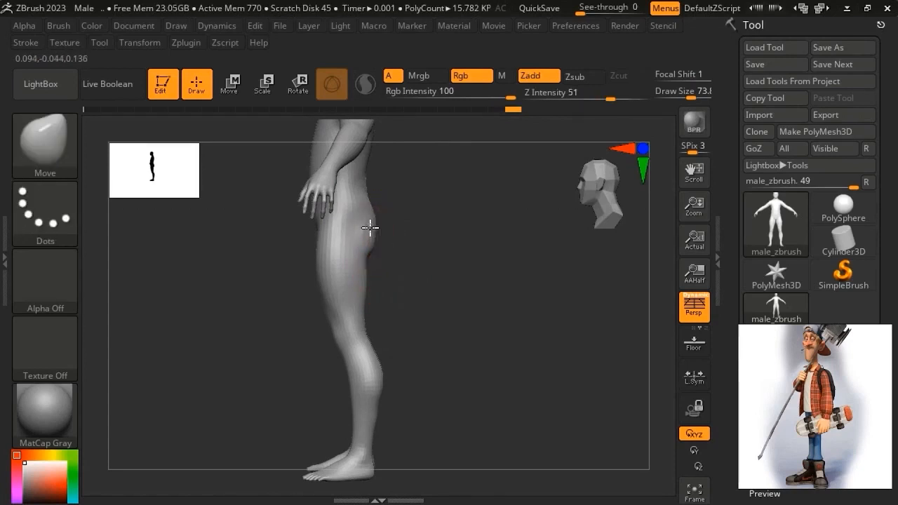
pyautogui.hotkey('ctrl', 'z')
pyautogui.press('space')
pyautogui.moveTo(379, 222); pyautogui.dragTo(385, 223)
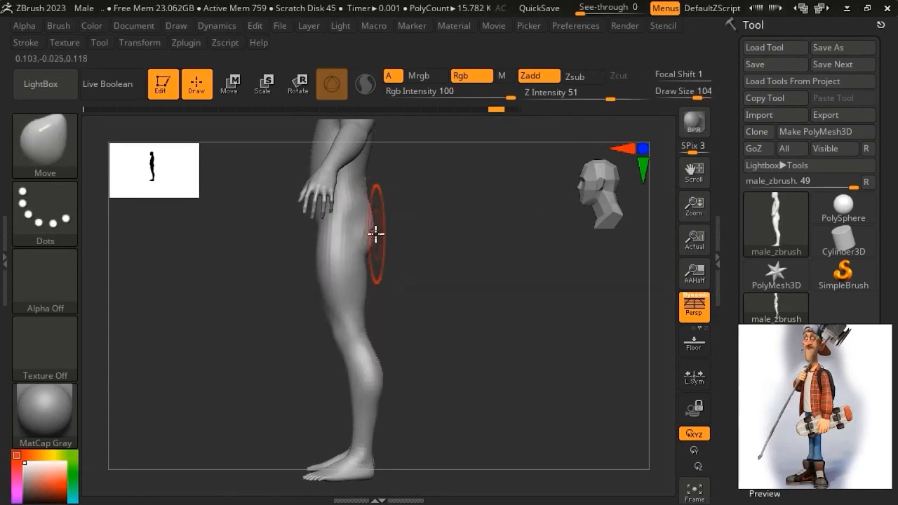
pyautogui.keyDown('alt'); pyautogui.moveTo(402, 315); pyautogui.dragTo(397, 337, button='right'); pyautogui.keyUp('alt')
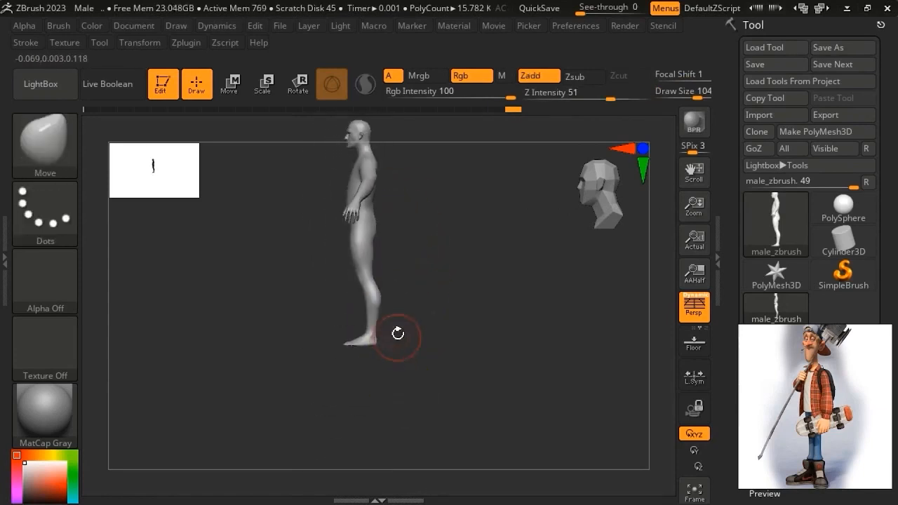
pyautogui.keyDown('ctrl'); pyautogui.moveTo(415, 281); pyautogui.dragTo(310, 411); pyautogui.keyUp('ctrl')
pyautogui.keyDown('ctrl'); pyautogui.click(364, 388); pyautogui.keyUp('ctrl')
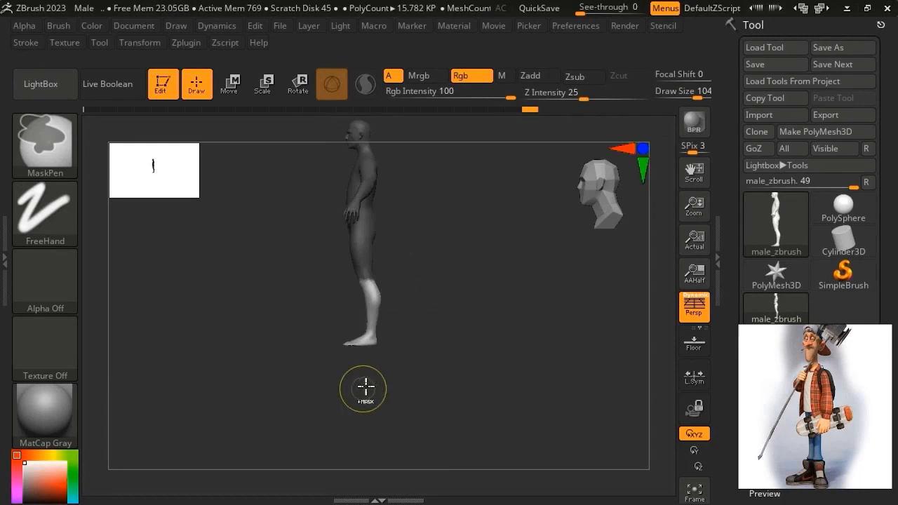
pyautogui.keyDown('ctrl'); pyautogui.click(363, 252); pyautogui.keyUp('ctrl')
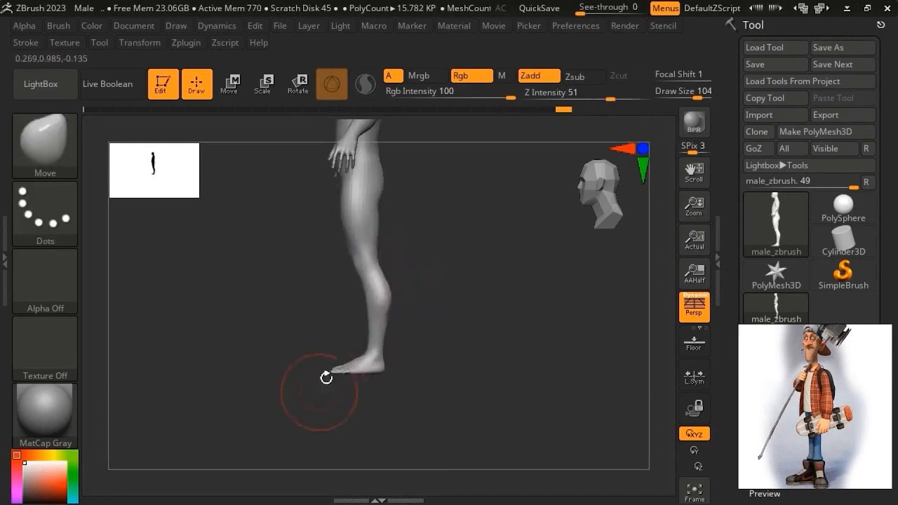
# - Mask the lower legs from the knees down and invert the mask to protect the rest of the body
pyautogui.moveTo(430, 283)
pyautogui.mouseDown()
pyautogui.moveTo(435, 360)
pyautogui.moveTo(413, 310)
pyautogui.moveTo(423, 267)
pyautogui.moveTo(280, 465)
pyautogui.moveTo(249, 490)
pyautogui.mouseUp()
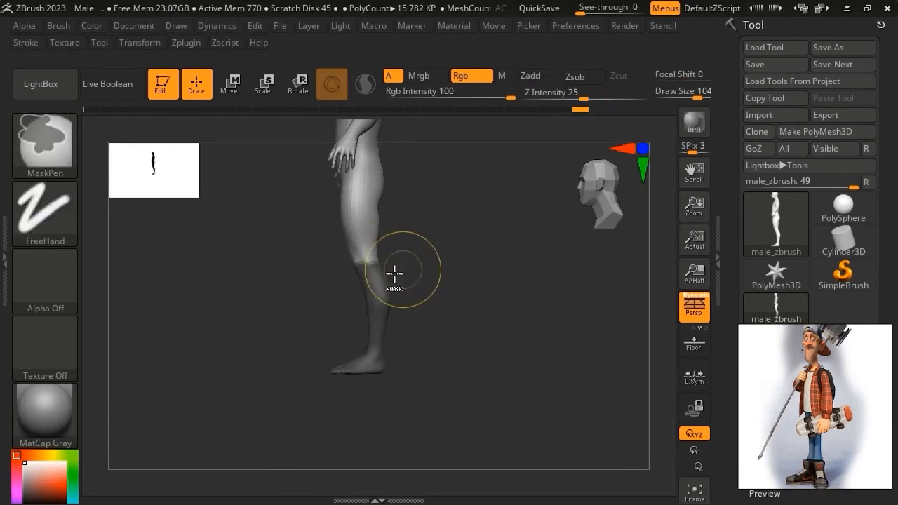
pyautogui.keyDown('ctrl'); pyautogui.click(427, 261); pyautogui.keyUp('ctrl')
pyautogui.press('ctrl')
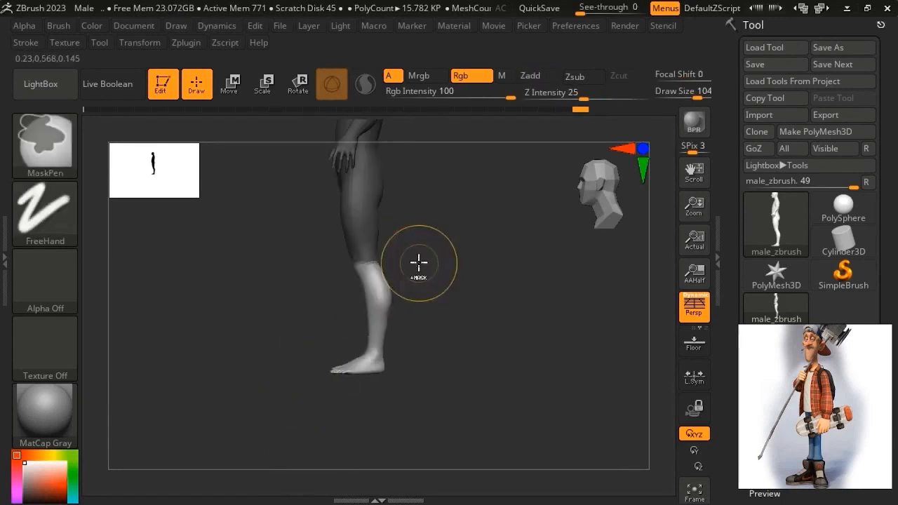
pyautogui.moveTo(449, 242); pyautogui.dragTo(431, 294)
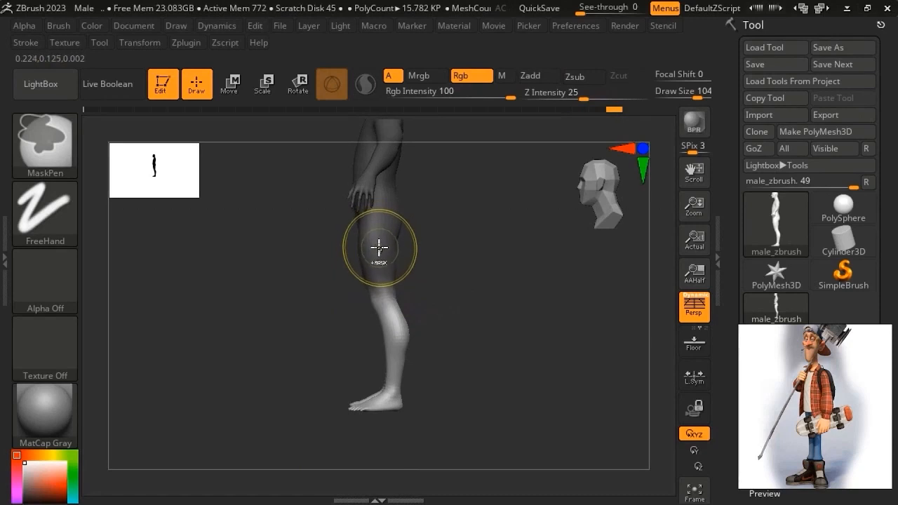
# - Soften the mask edge, shift the lower legs slightly backward with the transform gizmo and clear the mask
pyautogui.press('w')
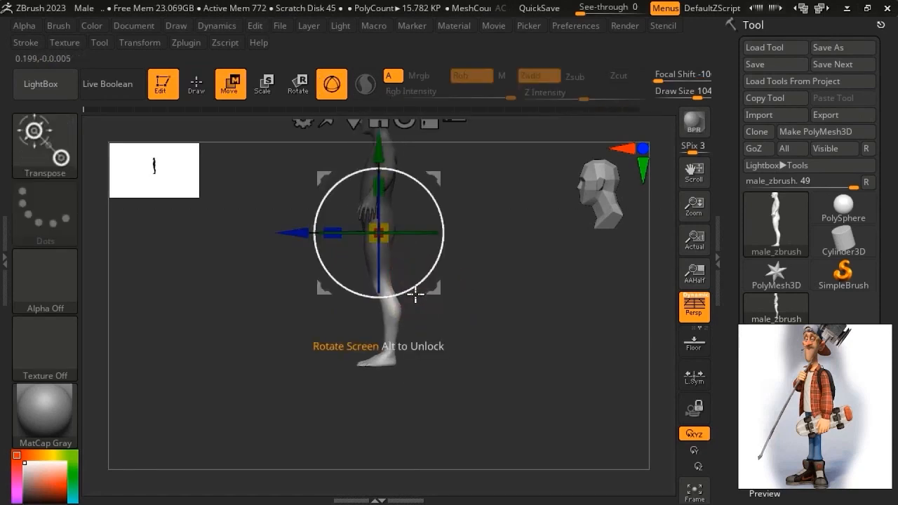
pyautogui.moveTo(406, 279)
pyautogui.keyDown('alt'); pyautogui.mouseDown(button='right')
pyautogui.moveTo(399, 311)
pyautogui.moveTo(407, 341)
pyautogui.moveTo(405, 327)
pyautogui.mouseUp(button='right'); pyautogui.keyUp('alt')
pyautogui.keyDown('ctrl'); pyautogui.click(402, 325); pyautogui.keyUp('ctrl')
pyautogui.keyDown('ctrl'); pyautogui.moveTo(405, 326); pyautogui.dragTo(402, 321, button='right'); pyautogui.keyUp('ctrl')
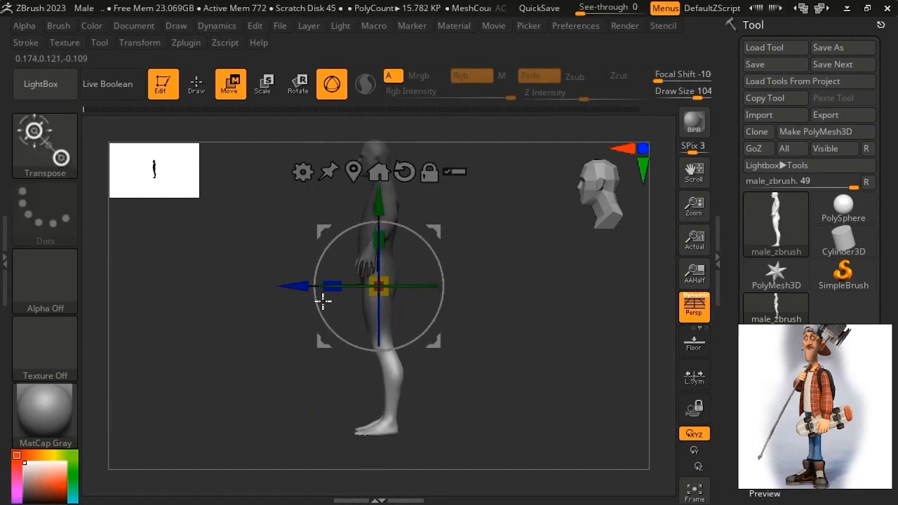
pyautogui.moveTo(298, 285); pyautogui.dragTo(301, 284)
pyautogui.press('q')
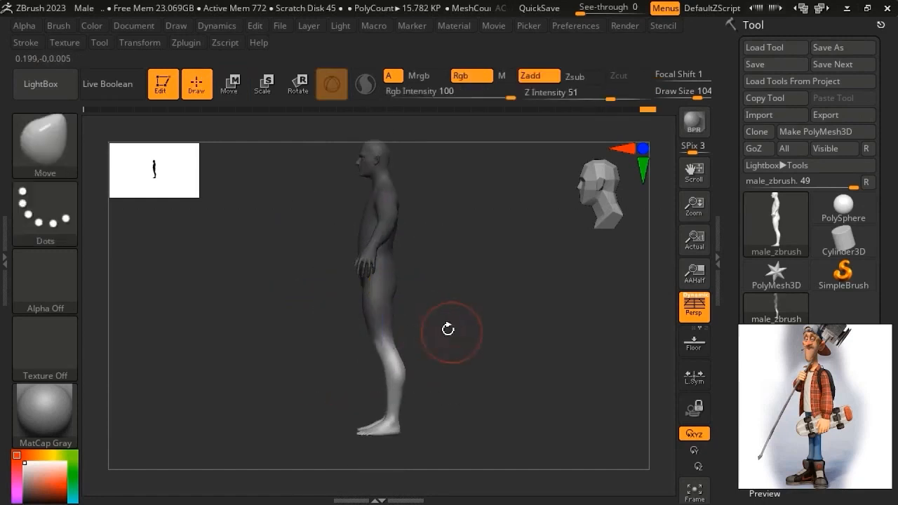
pyautogui.moveTo(465, 357); pyautogui.dragTo(437, 337)
# - Reshape the calves with the Move brush and smooth the legs in side view
pyautogui.keyDown('alt'); pyautogui.moveTo(439, 337); pyautogui.dragTo(430, 289, button='right'); pyautogui.keyUp('alt')
pyautogui.moveTo(430, 289)
pyautogui.keyDown('shift'); pyautogui.mouseDown(button='right')
pyautogui.moveTo(481, 334)
pyautogui.moveTo(429, 336)
pyautogui.moveTo(419, 359)
pyautogui.mouseUp(button='right'); pyautogui.keyUp('shift')
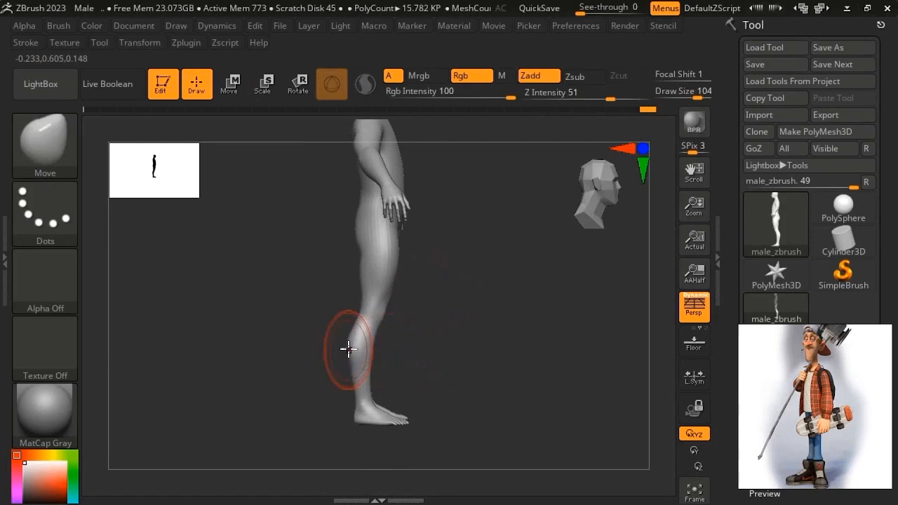
pyautogui.keyDown('shift'); pyautogui.moveTo(350, 377); pyautogui.dragTo(351, 381); pyautogui.keyUp('shift')
pyautogui.moveTo(397, 344)
pyautogui.mouseDown(button='right')
pyautogui.moveTo(358, 344)
pyautogui.moveTo(387, 336)
pyautogui.mouseUp(button='right')
pyautogui.keyDown('shift'); pyautogui.moveTo(412, 319); pyautogui.dragTo(413, 289); pyautogui.keyUp('shift')
# - Set the Move brush's draw size to 112 and reshape the outer thighs in front view
pyautogui.moveTo(425, 279)
pyautogui.mouseDown(button='right')
pyautogui.moveTo(406, 270)
pyautogui.moveTo(400, 376)
pyautogui.moveTo(413, 341)
pyautogui.moveTo(407, 296)
pyautogui.moveTo(413, 311)
pyautogui.moveTo(361, 381)
pyautogui.mouseUp(button='right')
pyautogui.press('space')
pyautogui.moveTo(321, 266); pyautogui.dragTo(326, 267)
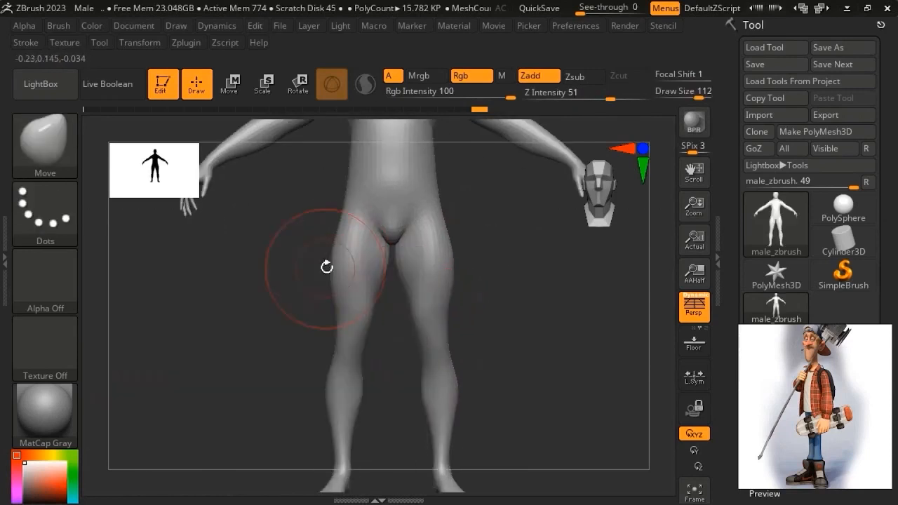
# - Reduce the Move brush's draw size to about 64 and reshape the inner thighs just below the crotch
pyautogui.press('space')
pyautogui.click(379, 272)
pyautogui.press('space')
pyautogui.moveTo(379, 258); pyautogui.dragTo(404, 275)
pyautogui.moveTo(390, 263)
pyautogui.keyDown('ctrl'); pyautogui.mouseDown(button='right')
pyautogui.moveTo(395, 310)
pyautogui.moveTo(381, 266)
pyautogui.moveTo(381, 218)
pyautogui.moveTo(372, 267)
pyautogui.moveTo(379, 294)
pyautogui.mouseUp(button='right'); pyautogui.keyUp('ctrl')
pyautogui.press('space')
pyautogui.click(390, 253)
pyautogui.keyDown('ctrl'); pyautogui.moveTo(380, 294); pyautogui.dragTo(381, 257, button='right'); pyautogui.keyUp('ctrl')
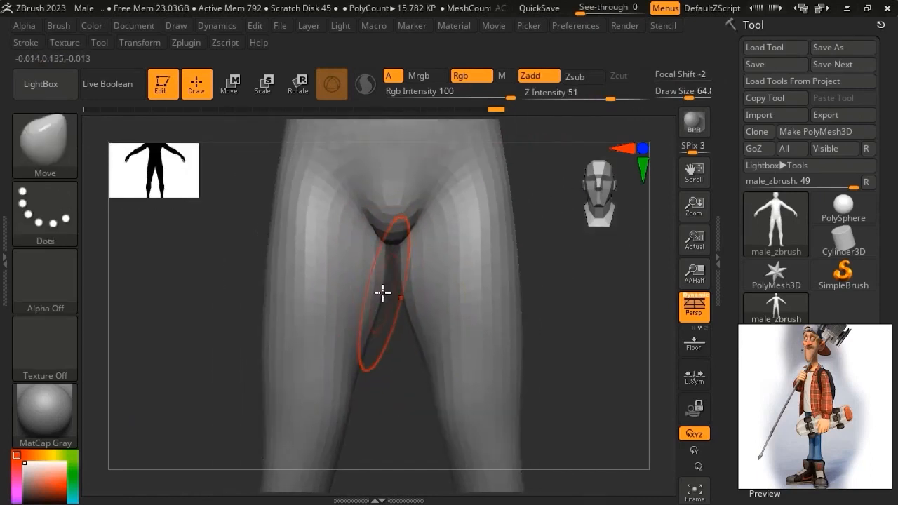
pyautogui.moveTo(312, 297); pyautogui.dragTo(367, 285, button='right')
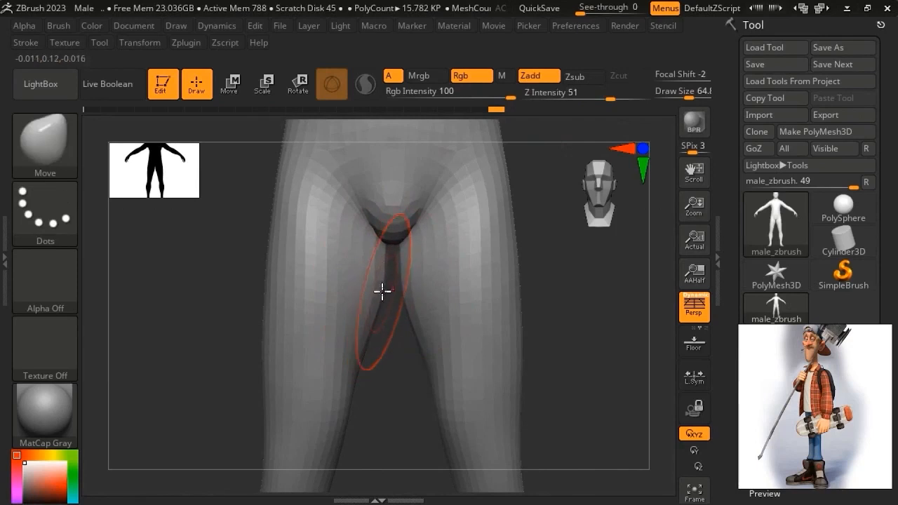
# - Smooth the crotch and upper inner thighs, and save the file
pyautogui.press('shift')
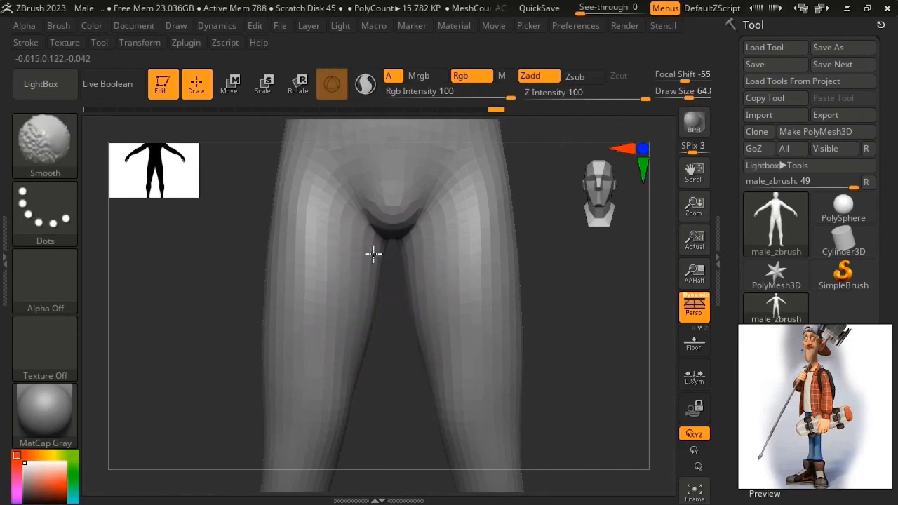
pyautogui.keyDown('shift'); pyautogui.moveTo(375, 206); pyautogui.dragTo(369, 229); pyautogui.keyUp('shift')
pyautogui.moveTo(362, 260); pyautogui.dragTo(360, 317, button='right')
pyautogui.press('shift')
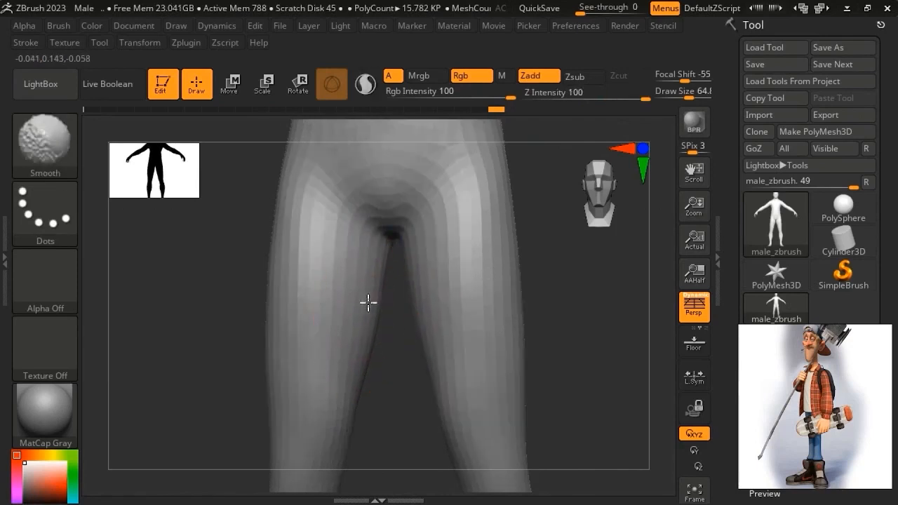
pyautogui.keyDown('shift'); pyautogui.moveTo(369, 267); pyautogui.dragTo(374, 262); pyautogui.keyUp('shift')
pyautogui.moveTo(377, 260)
pyautogui.keyDown('ctrl'); pyautogui.mouseDown(button='right')
pyautogui.moveTo(401, 333)
pyautogui.moveTo(397, 301)
pyautogui.mouseUp(button='right'); pyautogui.keyUp('ctrl')
pyautogui.hotkey('ctrl', 's')
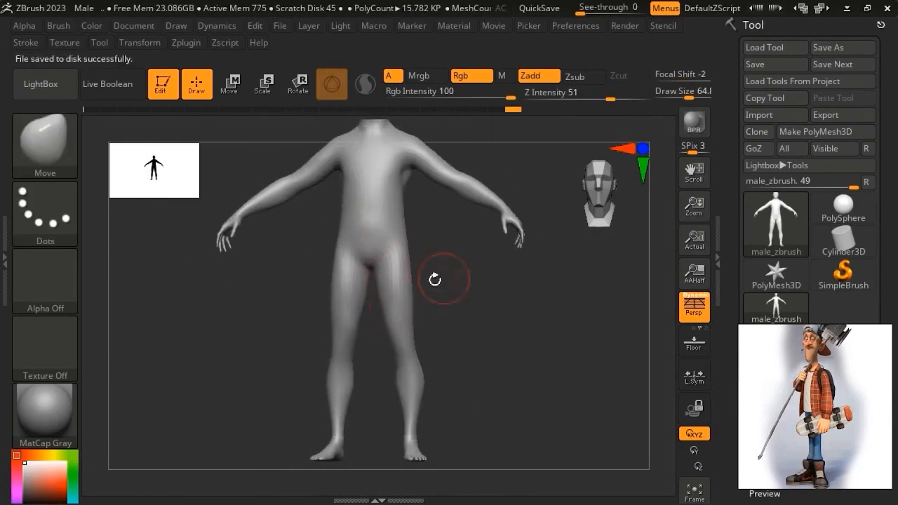
# - Set the Move brush's draw size to 108 and adjust the outer contour of the thighs in front view
pyautogui.moveTo(455, 306)
pyautogui.keyDown('alt'); pyautogui.mouseDown(button='right')
pyautogui.moveTo(452, 246)
pyautogui.moveTo(465, 305)
pyautogui.mouseUp(button='right'); pyautogui.keyUp('alt')
pyautogui.keyDown('ctrl'); pyautogui.moveTo(456, 247); pyautogui.dragTo(459, 274, button='right'); pyautogui.keyUp('ctrl')
pyautogui.keyDown('ctrl'); pyautogui.moveTo(458, 308); pyautogui.dragTo(459, 294, button='right'); pyautogui.keyUp('ctrl')
pyautogui.press('space')
pyautogui.moveTo(463, 272)
pyautogui.mouseDown()
pyautogui.moveTo(496, 271)
pyautogui.moveTo(471, 258)
pyautogui.mouseUp()
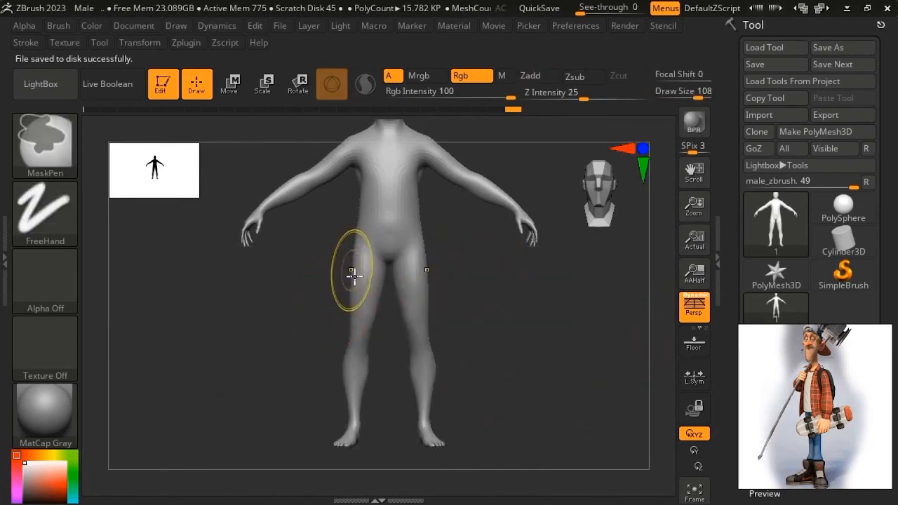
pyautogui.keyDown('ctrl'); pyautogui.moveTo(351, 269); pyautogui.dragTo(349, 271, button='right'); pyautogui.keyUp('ctrl')
pyautogui.moveTo(348, 273); pyautogui.dragTo(353, 273)
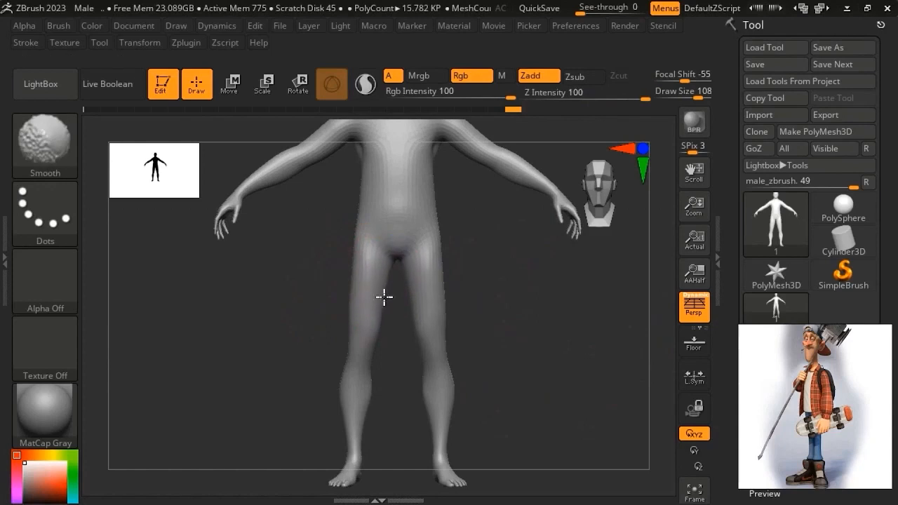
# - Smooth the legs from the inner thighs down past the knees
pyautogui.keyDown('shift'); pyautogui.moveTo(374, 329); pyautogui.dragTo(374, 326); pyautogui.keyUp('shift')
pyautogui.keyDown('alt'); pyautogui.moveTo(374, 327); pyautogui.dragTo(379, 261, button='right'); pyautogui.keyUp('alt')
pyautogui.moveTo(360, 302)
pyautogui.keyDown('shift'); pyautogui.mouseDown()
pyautogui.moveTo(358, 343)
pyautogui.moveTo(352, 316)
pyautogui.mouseUp(); pyautogui.keyUp('shift')
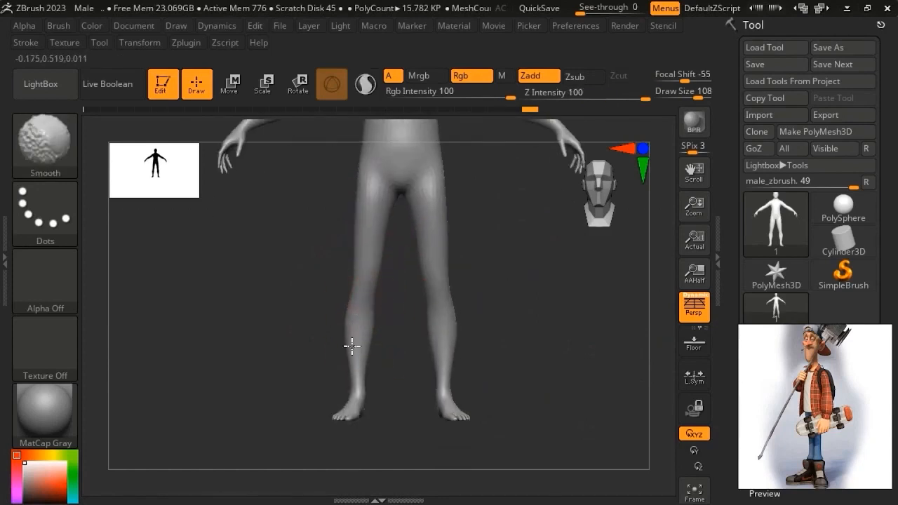
pyautogui.moveTo(401, 256)
pyautogui.keyDown('alt'); pyautogui.mouseDown(button='right')
pyautogui.moveTo(397, 336)
pyautogui.moveTo(399, 320)
pyautogui.mouseUp(button='right'); pyautogui.keyUp('alt')
pyautogui.moveTo(497, 314)
pyautogui.keyDown('alt'); pyautogui.mouseDown(button='right')
pyautogui.moveTo(471, 285)
pyautogui.moveTo(372, 309)
pyautogui.moveTo(437, 301)
pyautogui.moveTo(466, 316)
pyautogui.moveTo(455, 295)
pyautogui.mouseUp(button='right'); pyautogui.keyUp('alt')
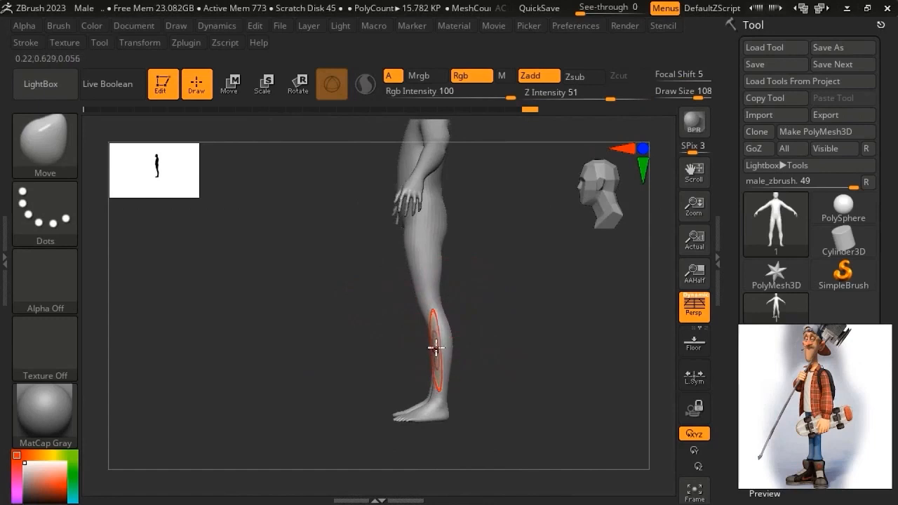
# - Thicken the lower legs with the Inflat brush at Z Intensity 10 and smooth the shins in side view
pyautogui.moveTo(433, 350); pyautogui.dragTo(445, 350, button='right')
pyautogui.press('b')
pyautogui.press('i')
pyautogui.press('n')
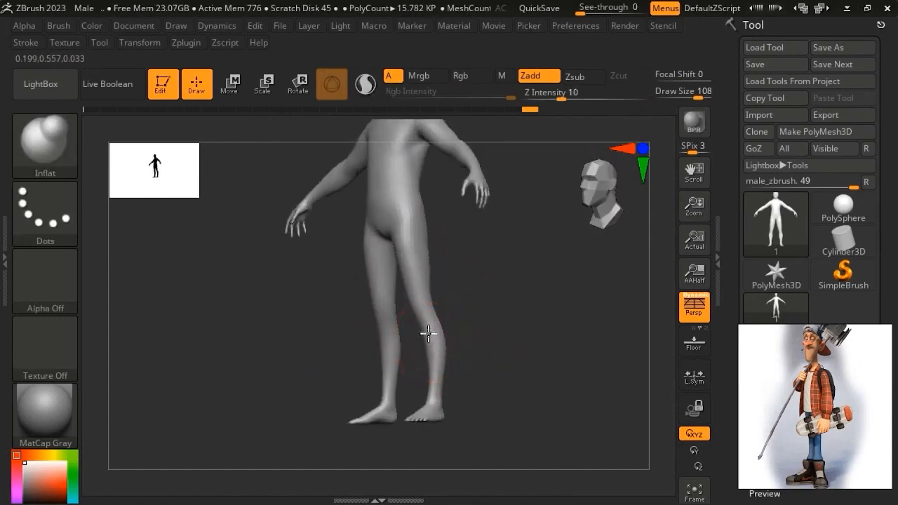
pyautogui.moveTo(431, 343); pyautogui.dragTo(431, 308, button='right')
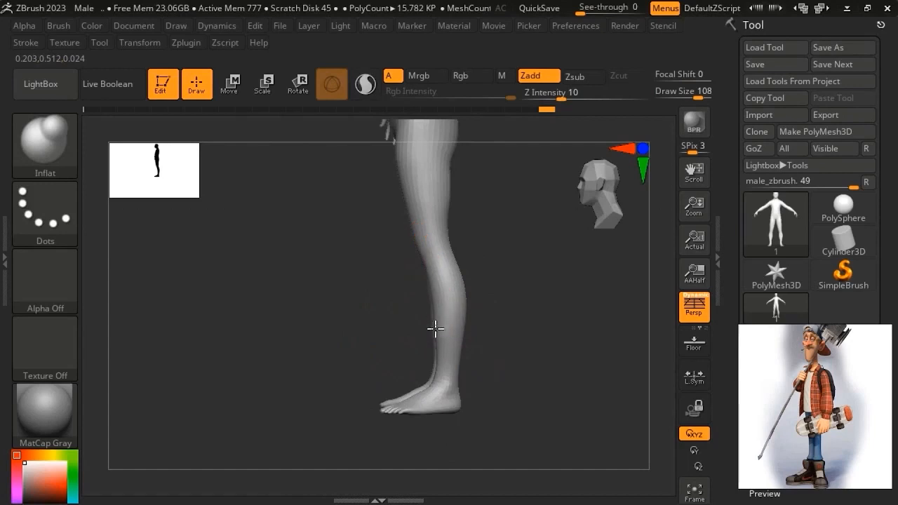
pyautogui.press('shift')
pyautogui.moveTo(435, 302)
pyautogui.keyDown('shift'); pyautogui.mouseDown()
pyautogui.moveTo(441, 356)
pyautogui.moveTo(438, 334)
pyautogui.mouseUp(); pyautogui.keyUp('shift')
pyautogui.moveTo(450, 322)
pyautogui.keyDown('ctrl'); pyautogui.mouseDown(button='right')
pyautogui.moveTo(458, 301)
pyautogui.moveTo(453, 351)
pyautogui.mouseUp(button='right'); pyautogui.keyUp('ctrl')
# - Lengthen the chin downward using the Move brush at a draw size of about 48, and clear the mask on the face
pyautogui.keyDown('ctrl'); pyautogui.moveTo(452, 351); pyautogui.dragTo(448, 273, button='right'); pyautogui.keyUp('ctrl')
pyautogui.keyDown('alt'); pyautogui.moveTo(449, 273); pyautogui.dragTo(508, 284, button='right'); pyautogui.keyUp('alt')
pyautogui.keyDown('ctrl'); pyautogui.moveTo(428, 194); pyautogui.dragTo(443, 210, button='right'); pyautogui.keyUp('ctrl')
pyautogui.keyDown('ctrl'); pyautogui.moveTo(412, 166); pyautogui.dragTo(430, 266, button='right'); pyautogui.keyUp('ctrl')
pyautogui.press('b')
pyautogui.press('m')
pyautogui.press('v')
pyautogui.press('space')
pyautogui.moveTo(423, 236); pyautogui.dragTo(420, 233)
pyautogui.keyDown('ctrl'); pyautogui.moveTo(420, 235); pyautogui.dragTo(440, 295, button='right'); pyautogui.keyUp('ctrl')
pyautogui.press('space')
pyautogui.moveTo(433, 244); pyautogui.dragTo(426, 240)
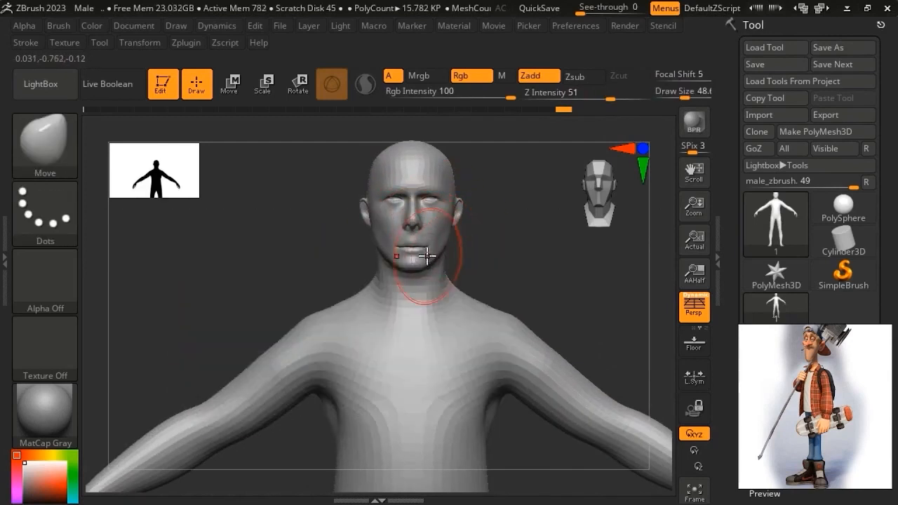
pyautogui.press('ctrl')
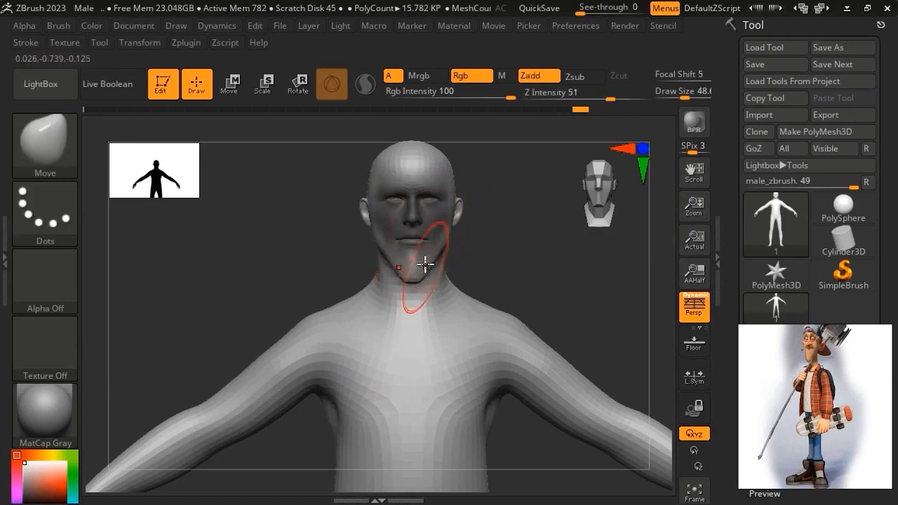
pyautogui.keyDown('ctrl'); pyautogui.moveTo(483, 240); pyautogui.dragTo(508, 247); pyautogui.keyUp('ctrl')
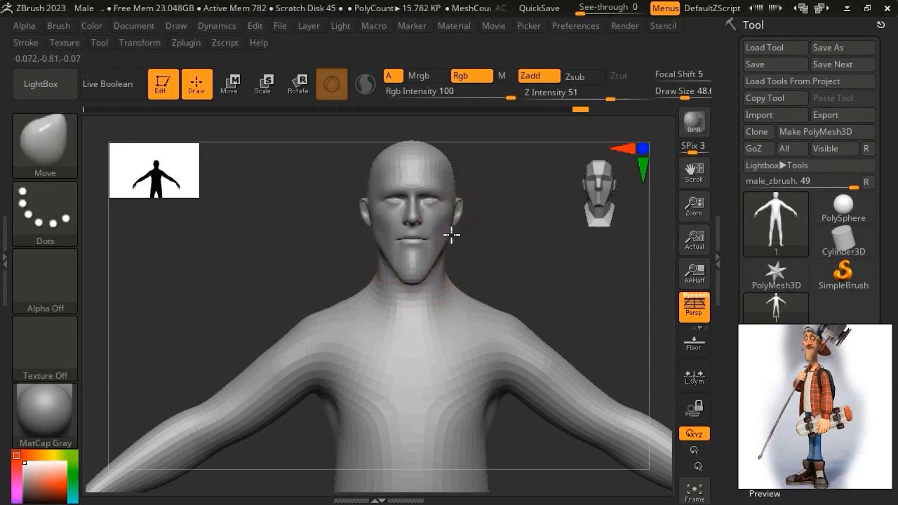
# - Narrow the sides of the jaw and refine the jawline in side view with the Move brush at a draw size of about 30
pyautogui.moveTo(446, 235); pyautogui.dragTo(438, 232)
pyautogui.press('space')
pyautogui.moveTo(452, 228)
pyautogui.mouseDown(button='right')
pyautogui.moveTo(443, 226)
pyautogui.moveTo(431, 253)
pyautogui.moveTo(453, 254)
pyautogui.moveTo(467, 226)
pyautogui.moveTo(437, 241)
pyautogui.moveTo(443, 247)
pyautogui.moveTo(426, 263)
pyautogui.moveTo(441, 244)
pyautogui.mouseUp(button='right')
pyautogui.moveTo(404, 284); pyautogui.dragTo(393, 281, button='right')
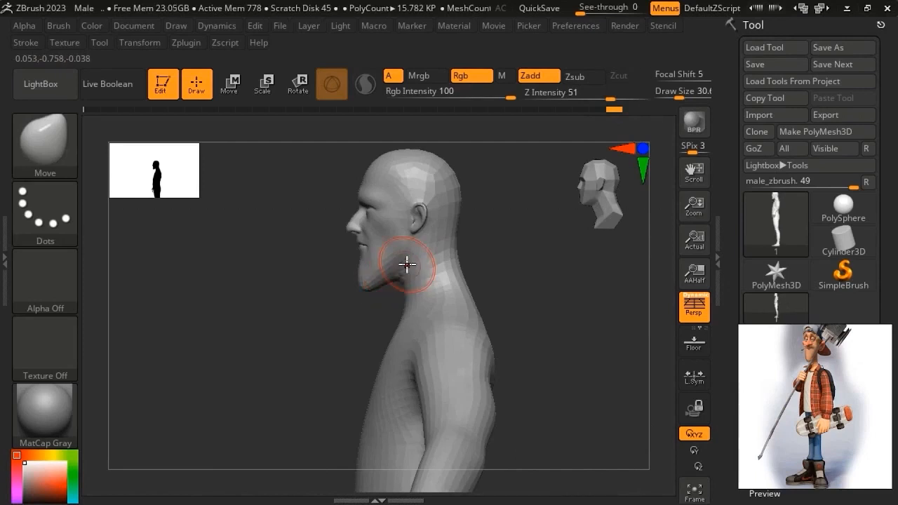
pyautogui.moveTo(409, 279)
pyautogui.keyDown('ctrl'); pyautogui.mouseDown(button='right')
pyautogui.moveTo(419, 193)
pyautogui.moveTo(427, 235)
pyautogui.moveTo(487, 284)
pyautogui.moveTo(437, 299)
pyautogui.moveTo(484, 281)
pyautogui.moveTo(442, 278)
pyautogui.moveTo(448, 316)
pyautogui.moveTo(444, 302)
pyautogui.mouseUp(button='right'); pyautogui.keyUp('ctrl')
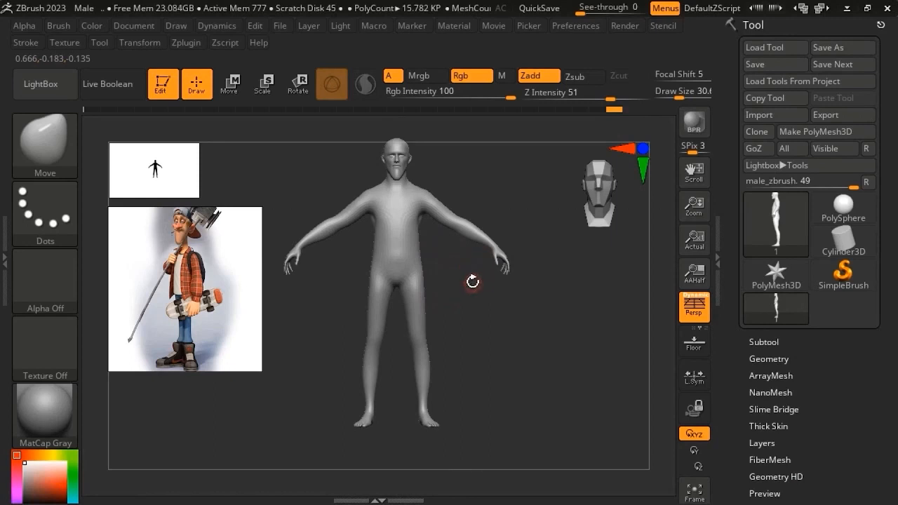
# - Set the Move brush's draw size to 172 and focal shift to 10, and adjust the hips and torso against the reference
pyautogui.press('space')
pyautogui.moveTo(444, 272); pyautogui.dragTo(490, 271)
pyautogui.moveTo(449, 258); pyautogui.dragTo(462, 259)
pyautogui.moveTo(449, 305)
pyautogui.mouseDown(button='right')
pyautogui.moveTo(437, 305)
pyautogui.moveTo(454, 264)
pyautogui.mouseUp(button='right')
pyautogui.press('space')
pyautogui.moveTo(454, 264); pyautogui.dragTo(424, 252)
pyautogui.press('space')
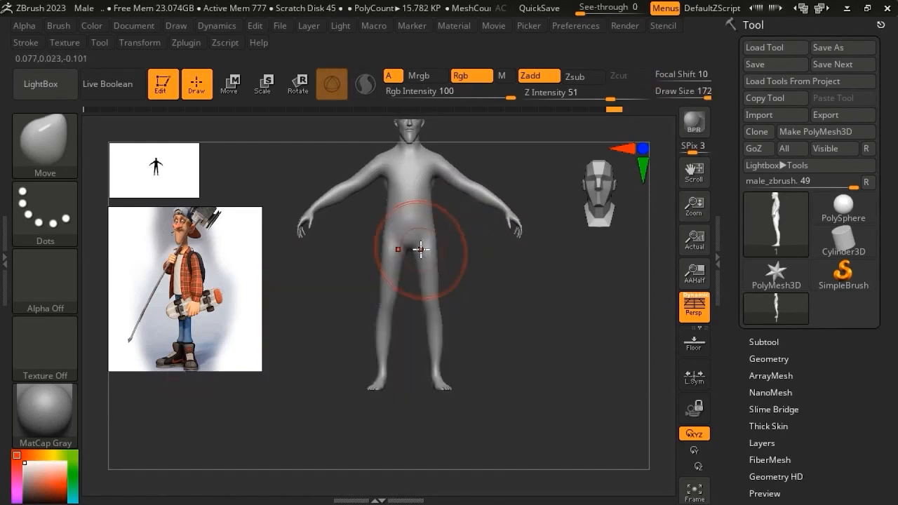
pyautogui.moveTo(426, 247)
pyautogui.keyDown('alt'); pyautogui.mouseDown(button='right')
pyautogui.moveTo(420, 308)
pyautogui.moveTo(437, 279)
pyautogui.mouseUp(button='right'); pyautogui.keyUp('alt')
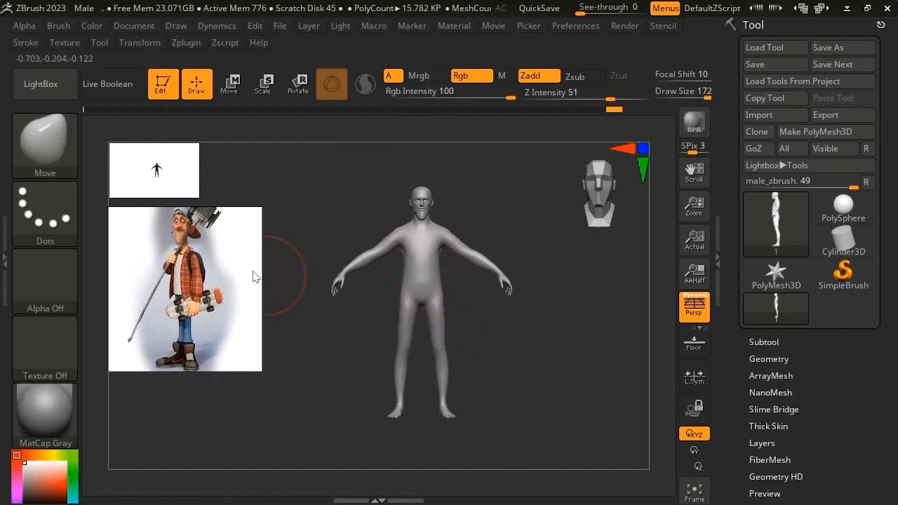
pyautogui.moveTo(429, 250); pyautogui.dragTo(437, 258, button='right')
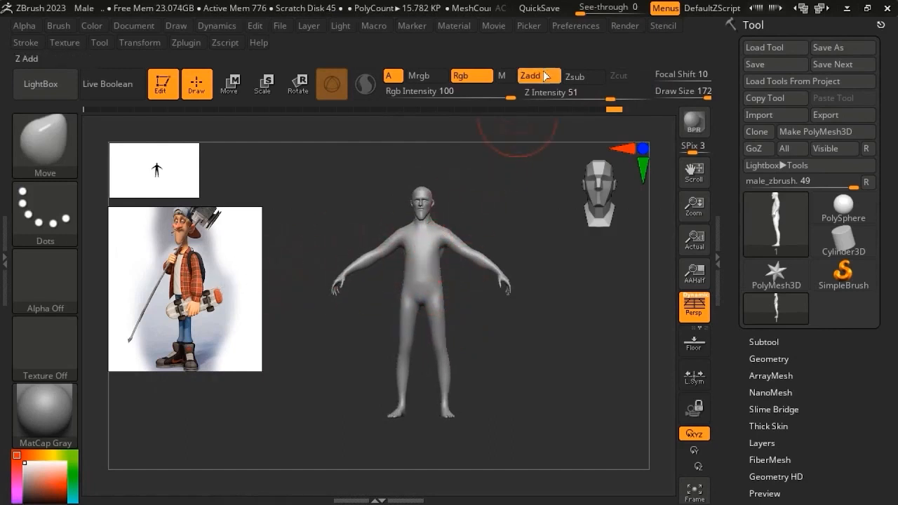
pyautogui.moveTo(421, 256)
pyautogui.mouseDown(button='right')
pyautogui.moveTo(404, 262)
pyautogui.moveTo(444, 253)
pyautogui.mouseUp(button='right')
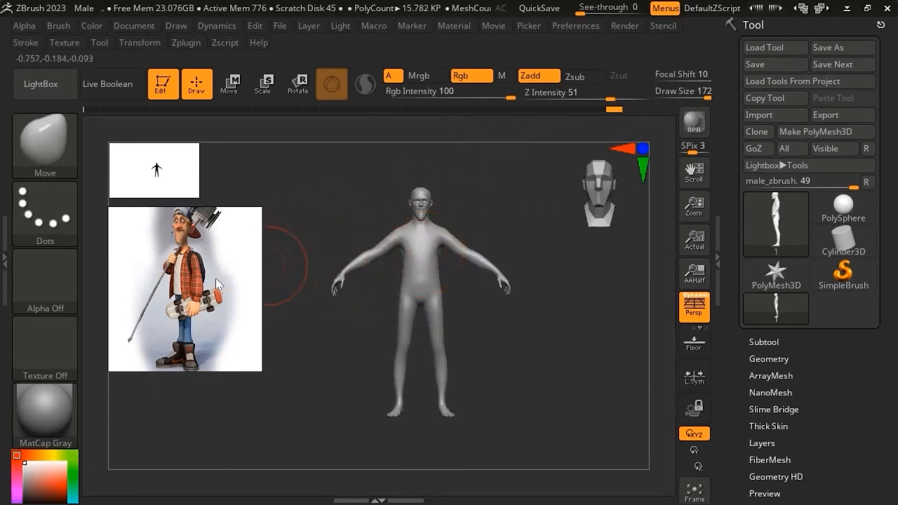
# - Switch to the PureRef reference board, select the skateboarder image and export only that image
pyautogui.scroll(-3, 213, 270)
pyautogui.click(180, 248)
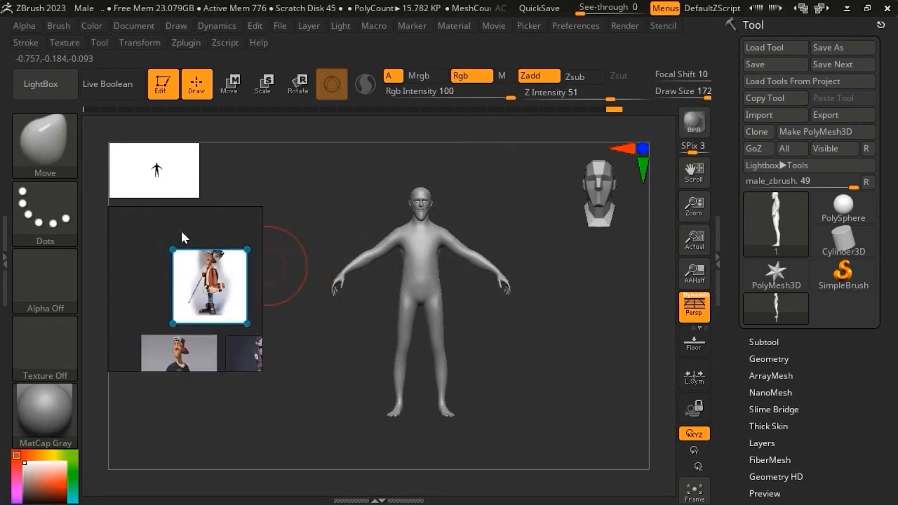
pyautogui.rightClick(201, 272)
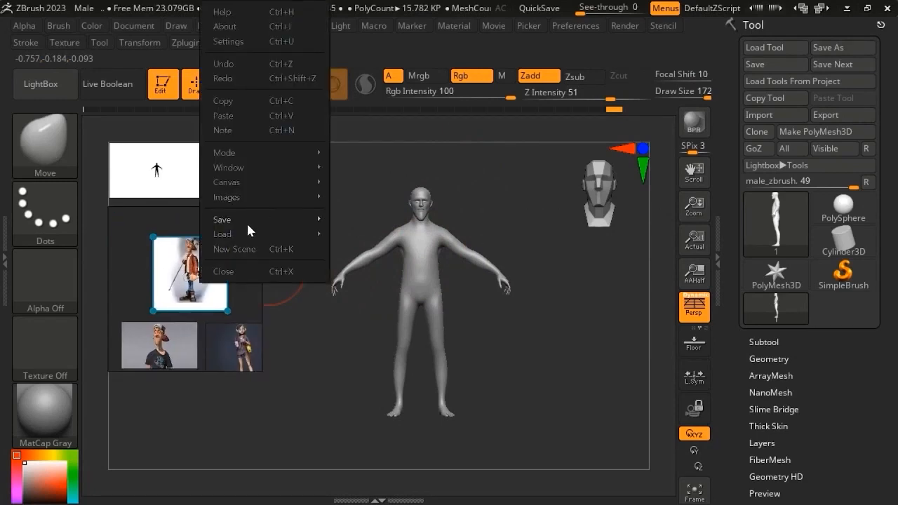
pyautogui.moveTo(300, 215)
pyautogui.moveTo(370, 245)
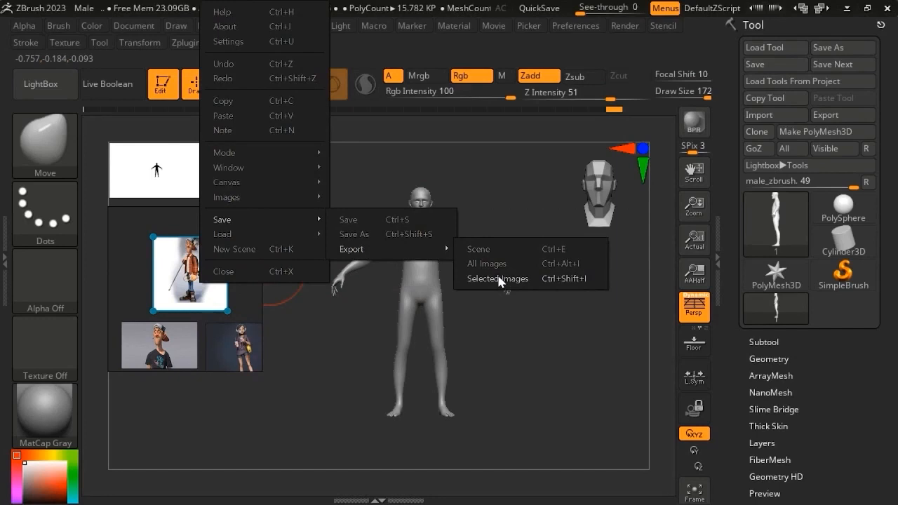
pyautogui.click(499, 278)
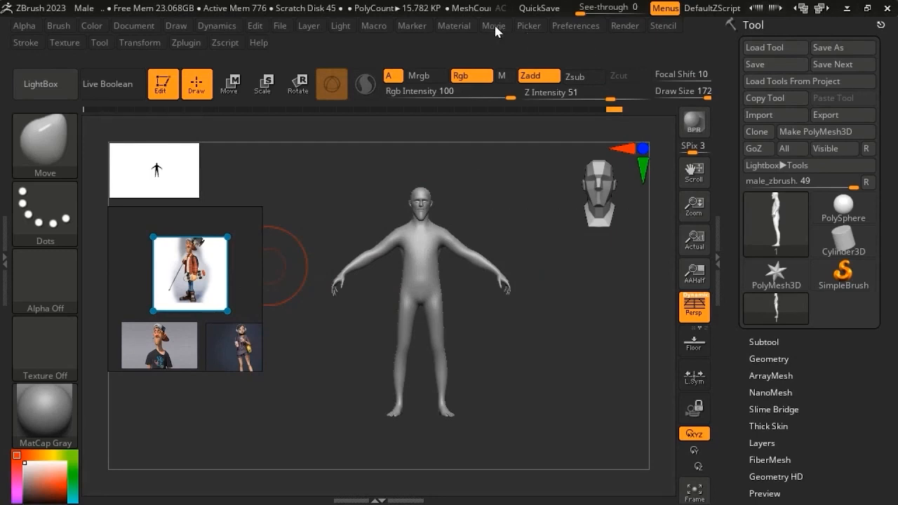
# - Move the reference board out of the way and import the exported skateboarder image into ZBrush as a texture
pyautogui.click(73, 44)
pyautogui.moveTo(218, 250); pyautogui.dragTo(18, 239, button='right')
pyautogui.rightClick(18, 239)
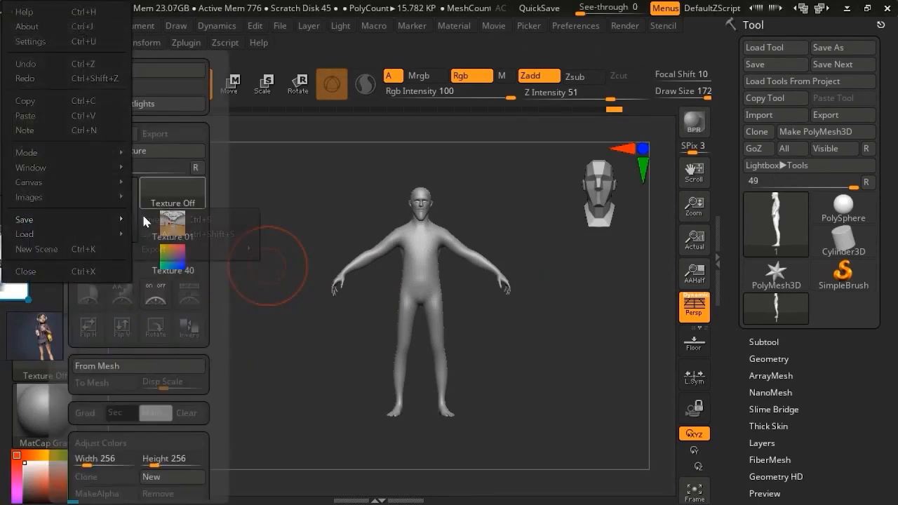
pyautogui.click(205, 196)
pyautogui.click(200, 195)
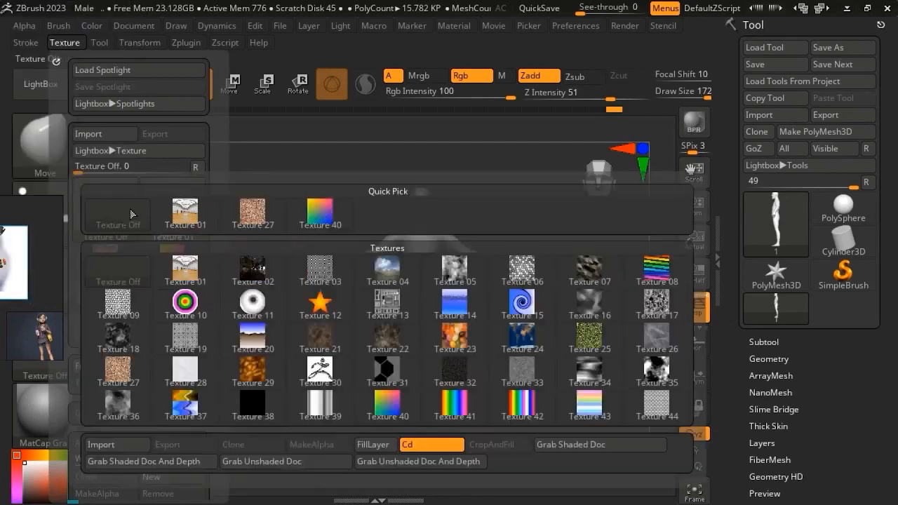
pyautogui.click(127, 446)
pyautogui.click(110, 293)
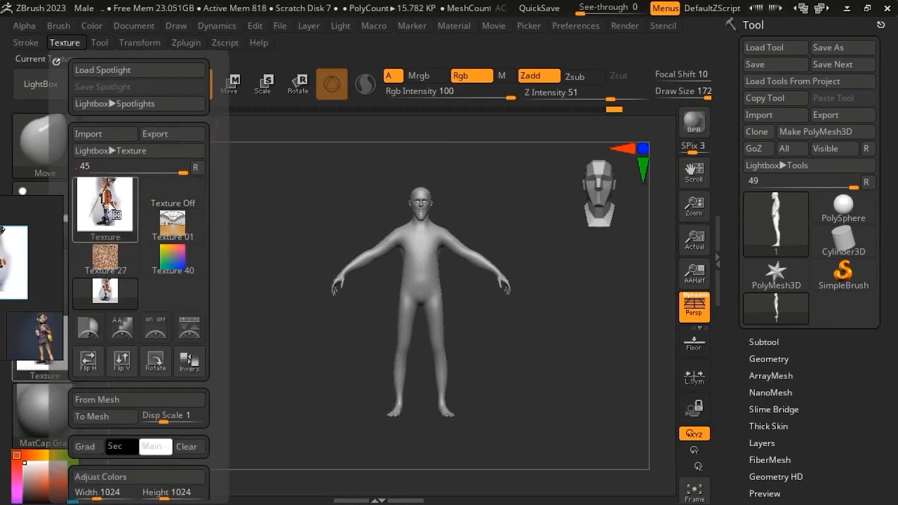
# - Add the skateboarder texture to Spotlight and reposition it over the model
pyautogui.moveTo(118, 210)
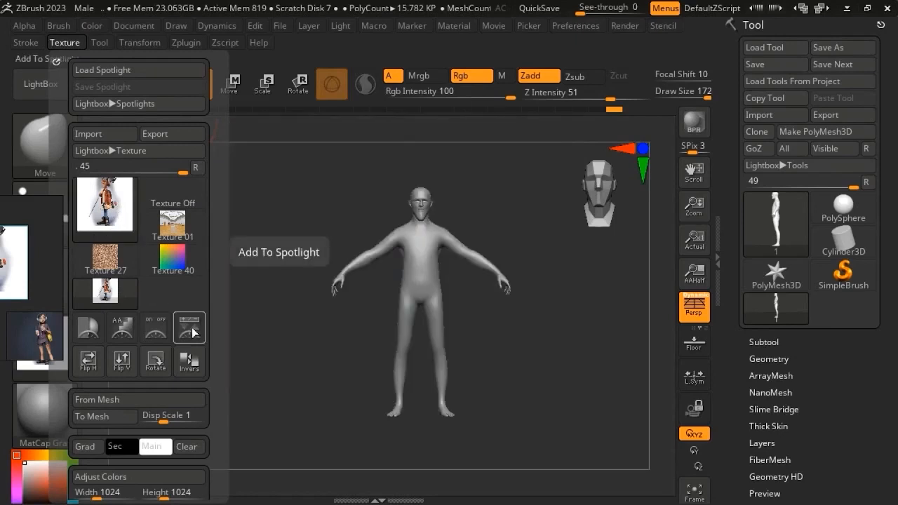
pyautogui.click(190, 326)
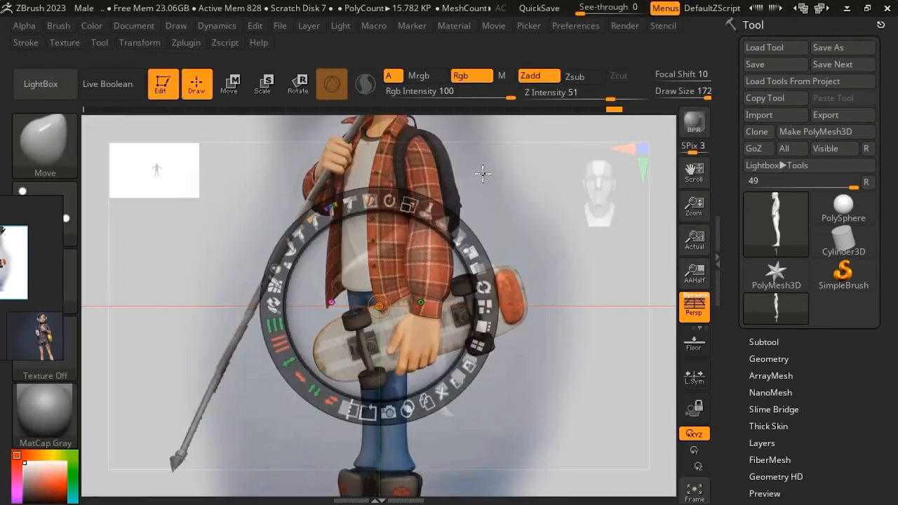
pyautogui.moveTo(484, 179); pyautogui.dragTo(524, 306)
pyautogui.moveTo(387, 200); pyautogui.dragTo(384, 172)
# - Scale the Spotlight image down to match the figure's height and lower its opacity so the model shows through
pyautogui.moveTo(434, 246); pyautogui.dragTo(432, 211)
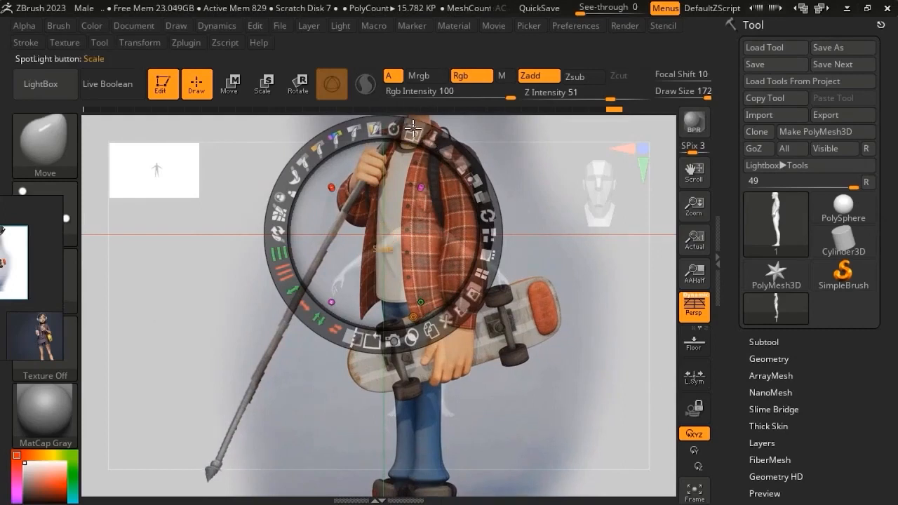
pyautogui.moveTo(415, 130); pyautogui.dragTo(445, 208)
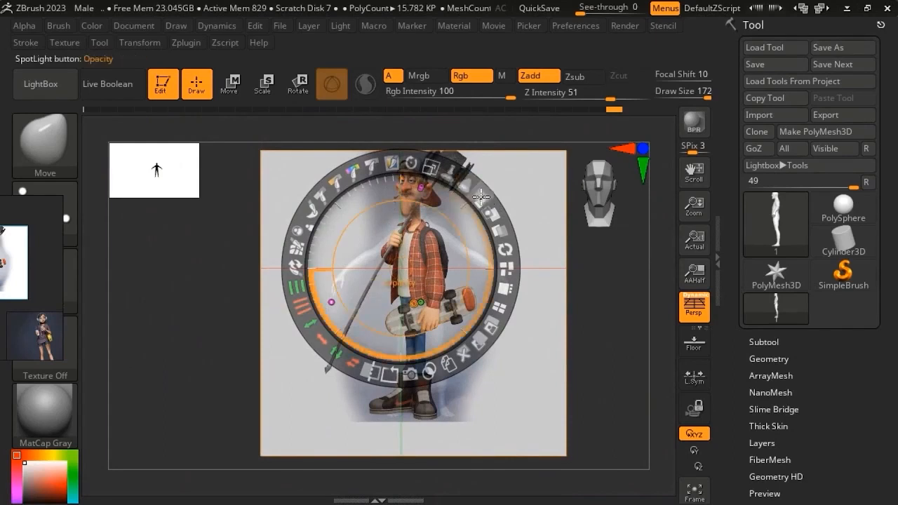
pyautogui.moveTo(480, 197); pyautogui.dragTo(443, 175)
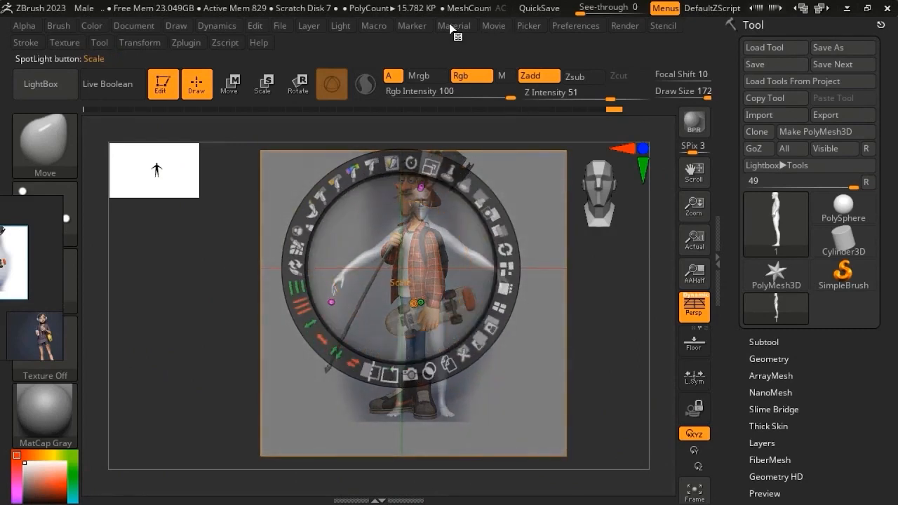
# - Hide the Spotlight reference overlay and show it again over the model
pyautogui.click(60, 43)
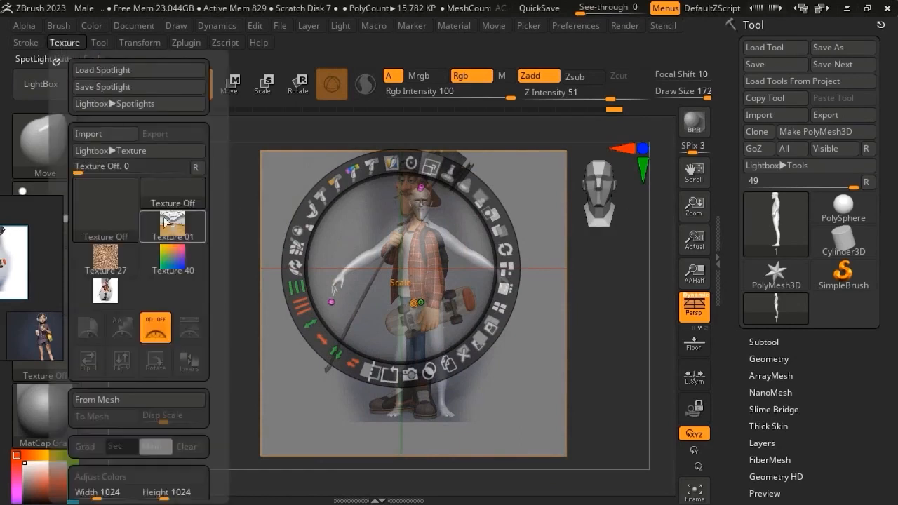
pyautogui.click(155, 327)
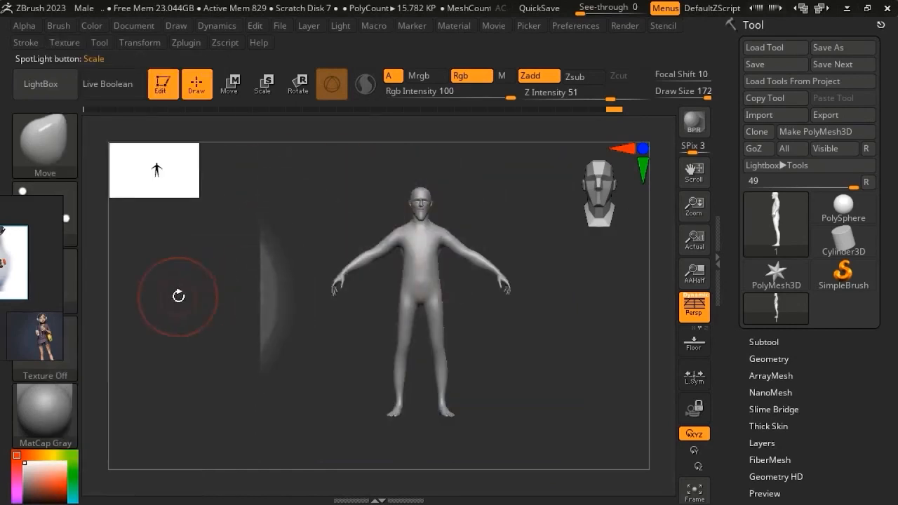
pyautogui.click(60, 43)
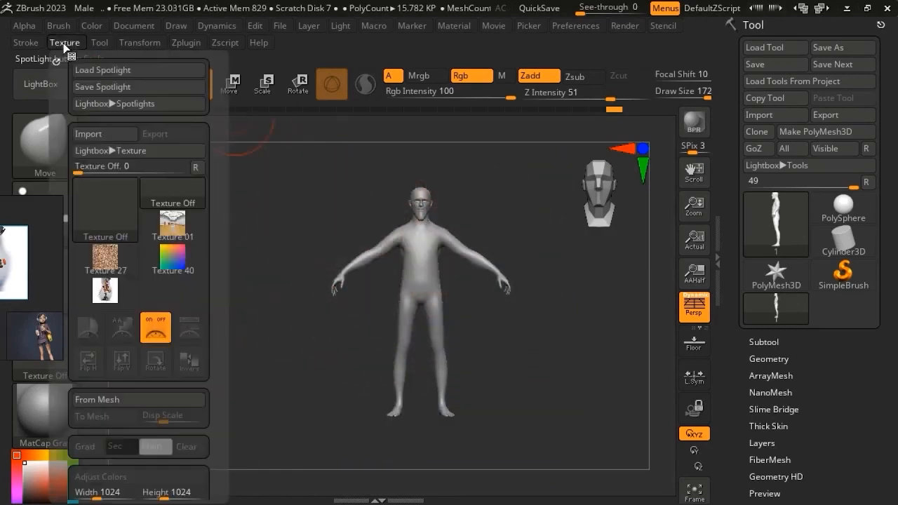
pyautogui.click(155, 328)
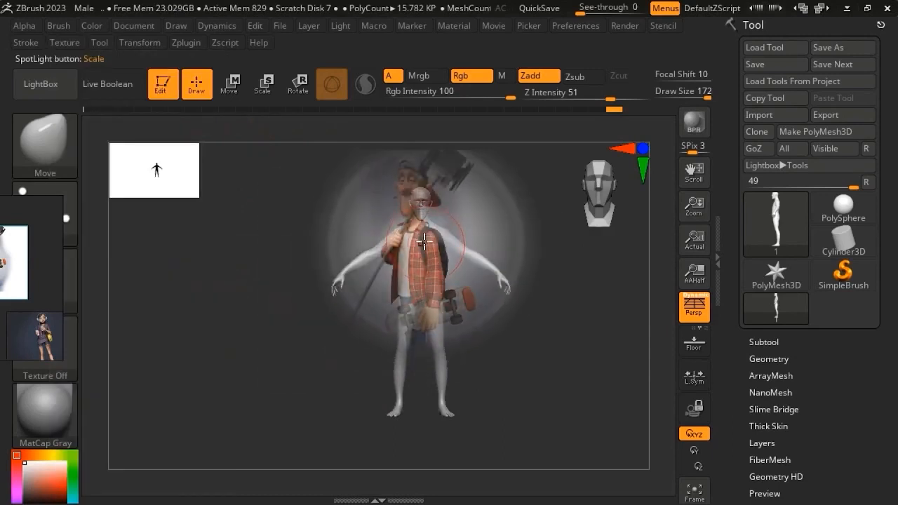
# - Add the skateboarder texture to Spotlight again, scale it to the figure's height at low opacity, and turn Spotlight off
pyautogui.click(69, 43)
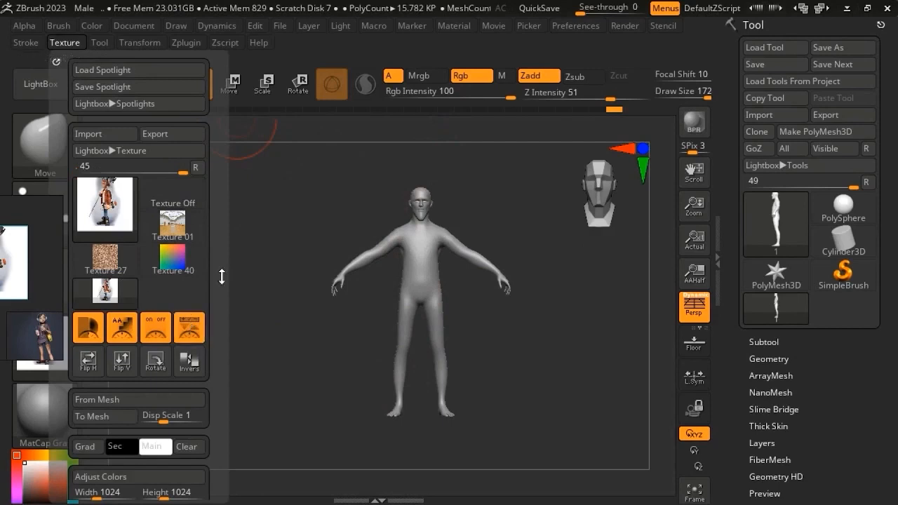
pyautogui.click(191, 327)
pyautogui.click(64, 43)
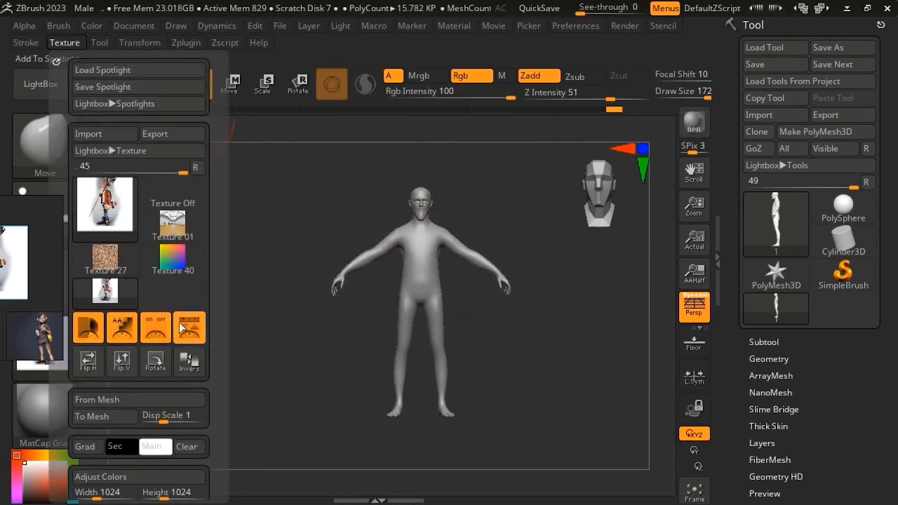
pyautogui.click(187, 328)
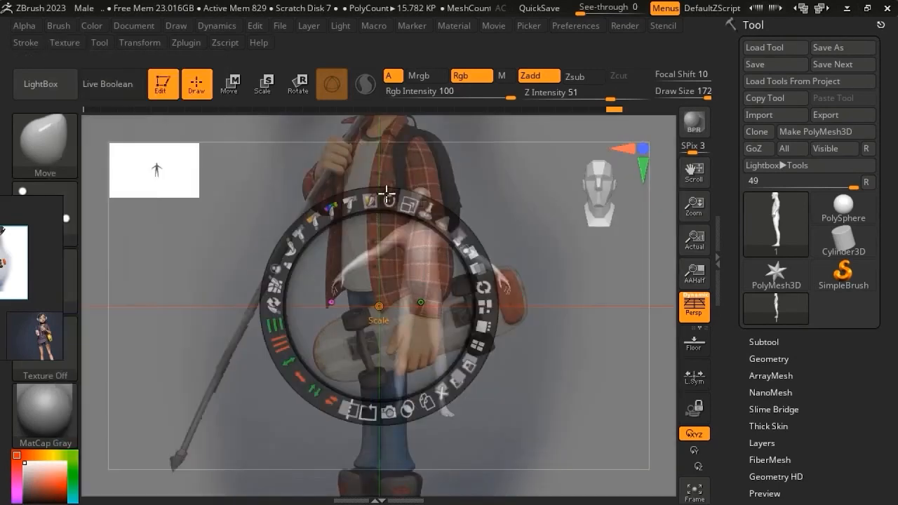
pyautogui.moveTo(417, 205); pyautogui.dragTo(310, 204)
pyautogui.moveTo(419, 168); pyautogui.dragTo(457, 166)
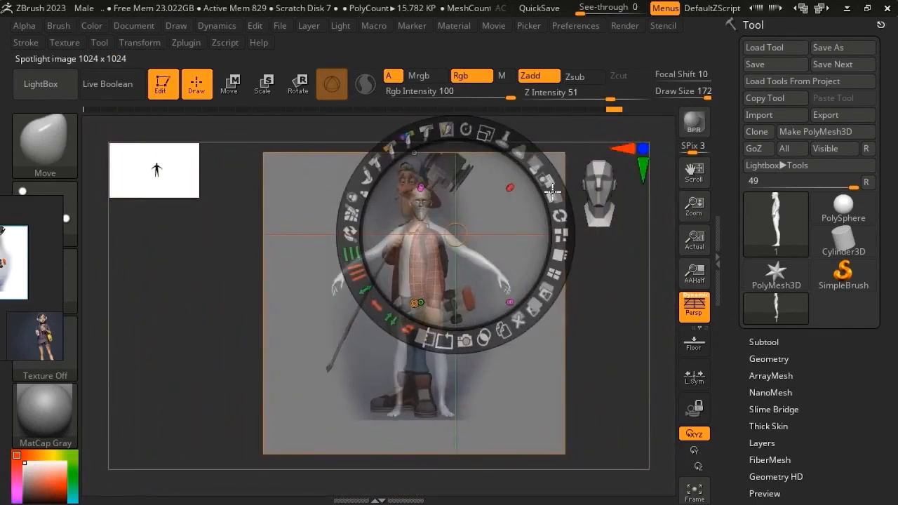
pyautogui.moveTo(550, 188); pyautogui.dragTo(386, 143)
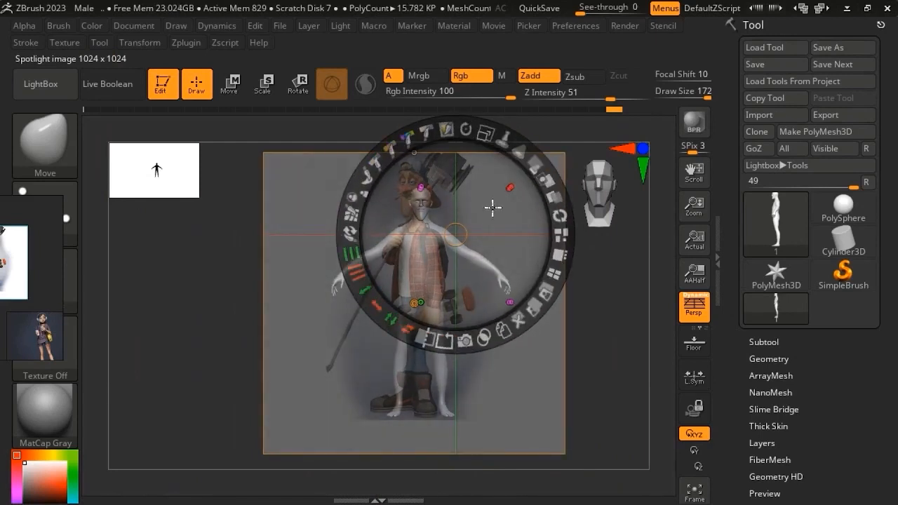
pyautogui.click(65, 42)
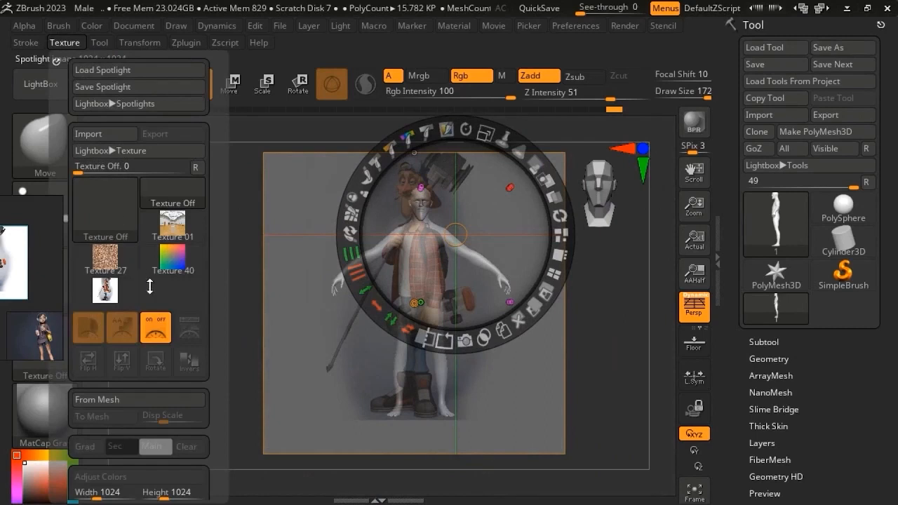
pyautogui.click(156, 329)
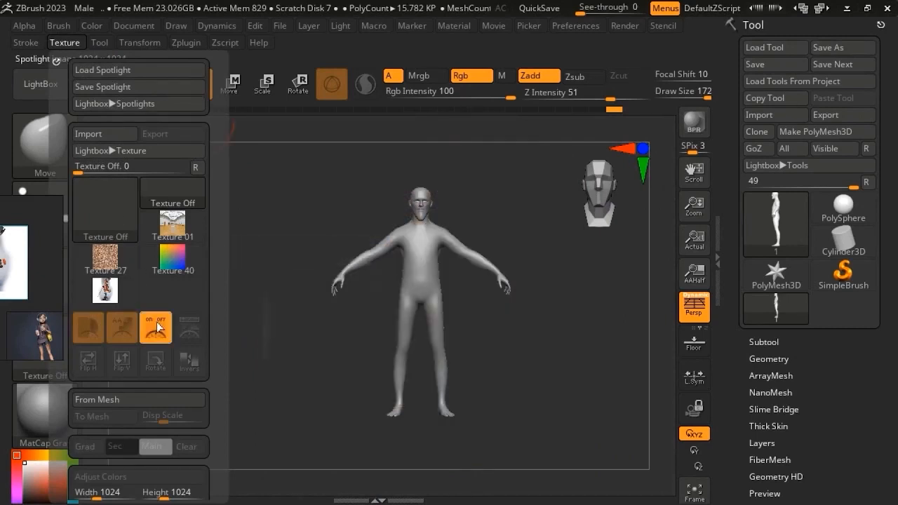
# - Add the skateboarder texture to Spotlight, scale it slightly taller than the figure and lower its opacity
pyautogui.click(118, 299)
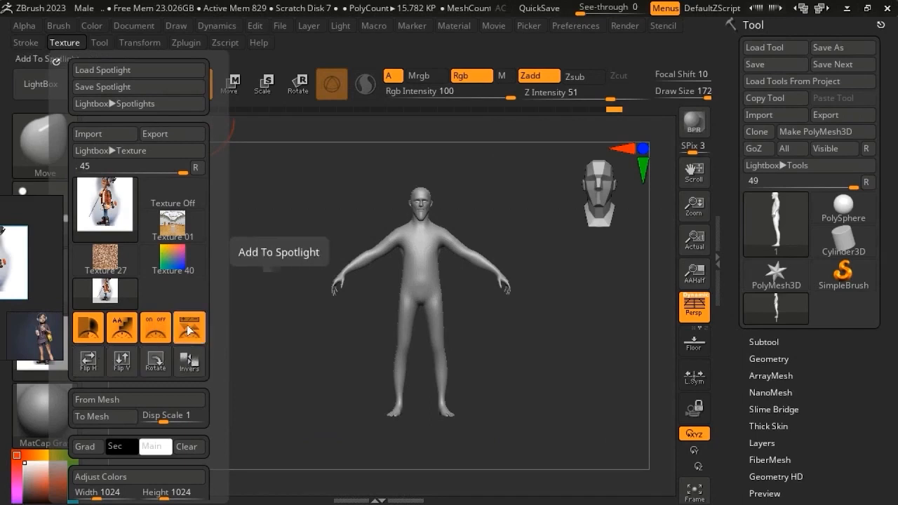
pyautogui.click(188, 330)
pyautogui.moveTo(408, 204); pyautogui.dragTo(338, 216)
pyautogui.moveTo(431, 186); pyautogui.dragTo(461, 209)
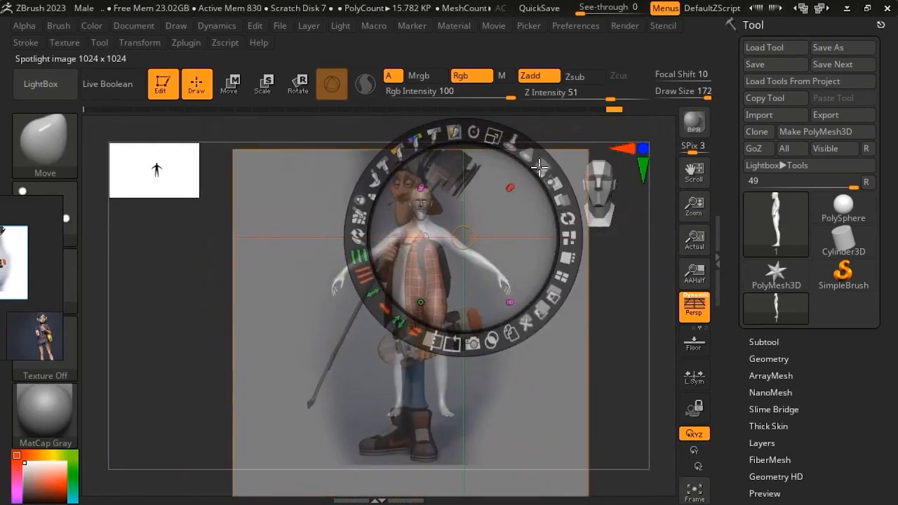
pyautogui.moveTo(557, 191); pyautogui.dragTo(522, 172)
pyautogui.click(627, 318)
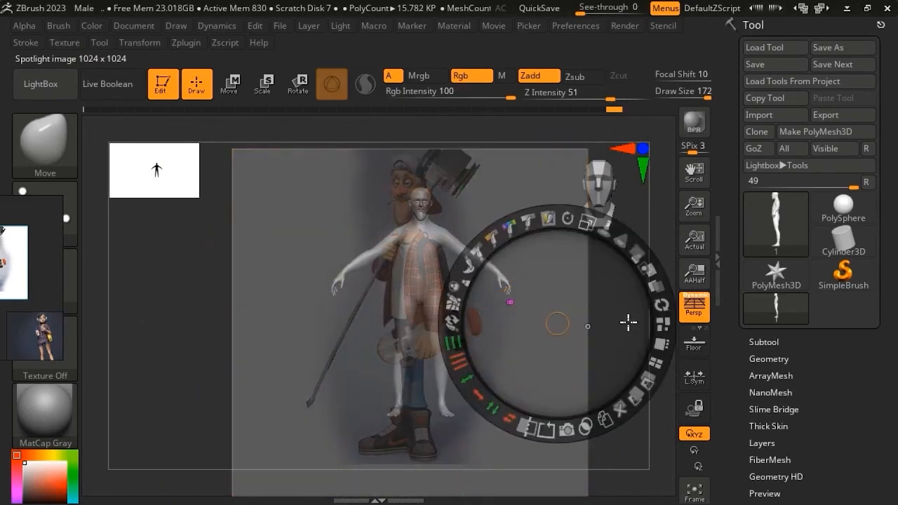
# - Try switching to the ZModeler and ClayBuildup brushes while the Spotlight dial is active
pyautogui.press('b')
pyautogui.press('z')
pyautogui.press('m')
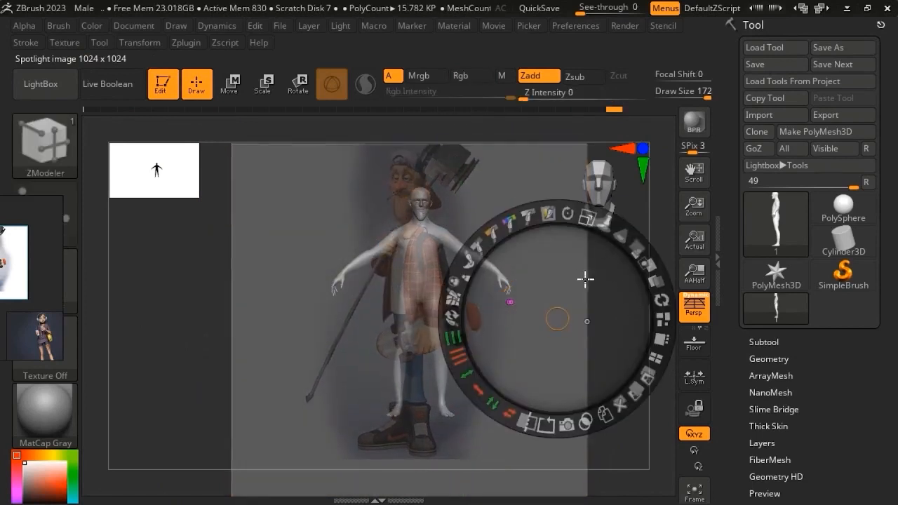
pyautogui.press('b')
pyautogui.press('c')
pyautogui.press('b')
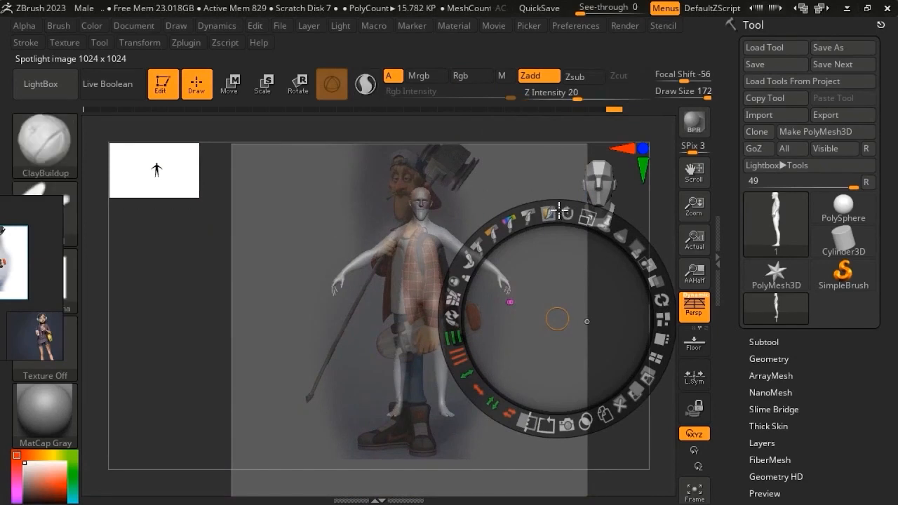
# - Select the skateboarder texture and turn off the Spotlight overlay so the model can be sculpted
pyautogui.click(65, 42)
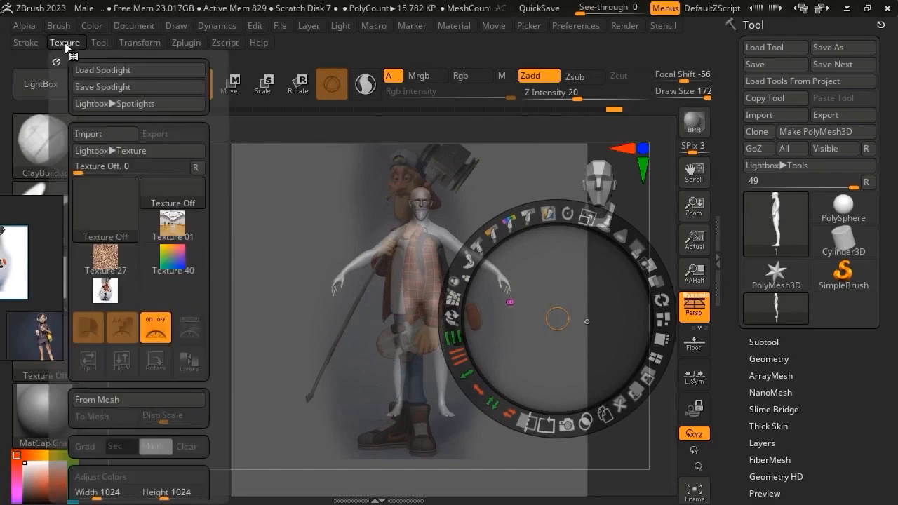
pyautogui.click(105, 289)
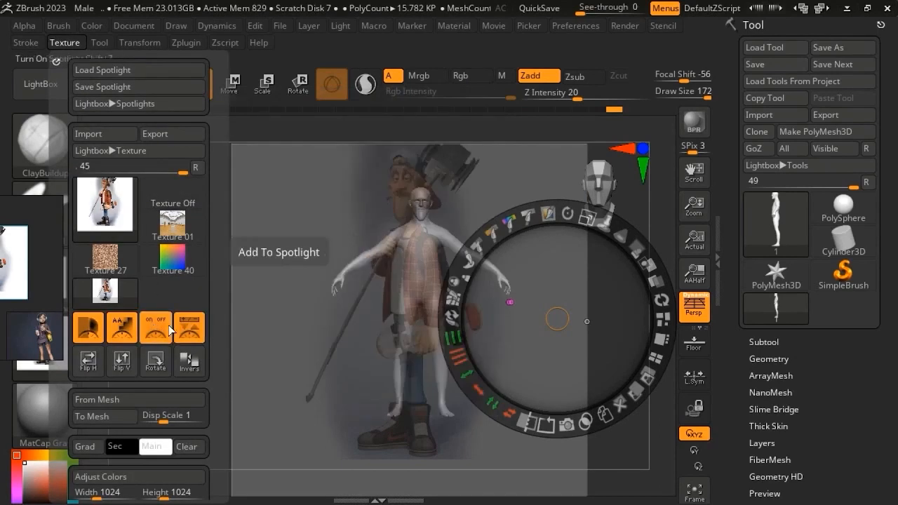
pyautogui.click(156, 326)
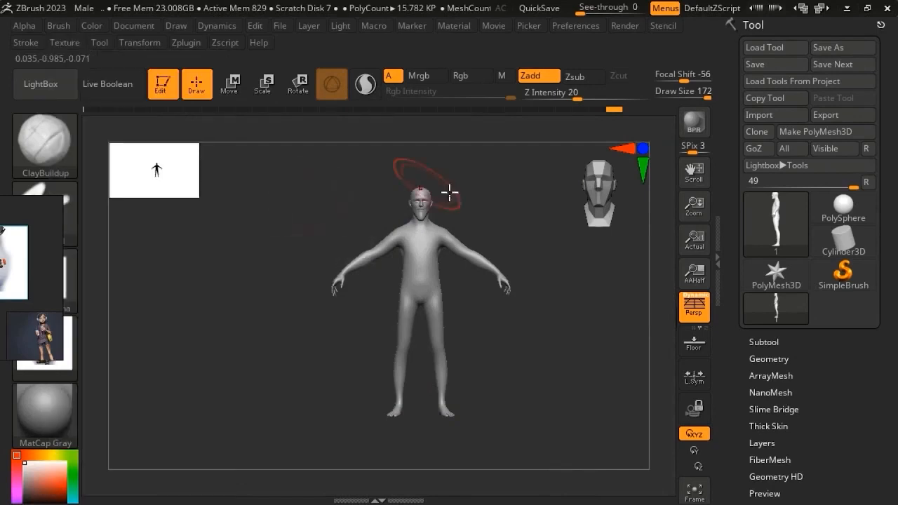
# - Bring the skateboarder reference board fully into view beside the model and fit the whole character in it
pyautogui.keyDown('ctrl'); pyautogui.moveTo(436, 244); pyautogui.dragTo(445, 271, button='right'); pyautogui.keyUp('ctrl')
pyautogui.moveTo(51, 281); pyautogui.dragTo(206, 291, button='right')
pyautogui.scroll(5, 155, 280)
pyautogui.scroll(-3, 157, 319)
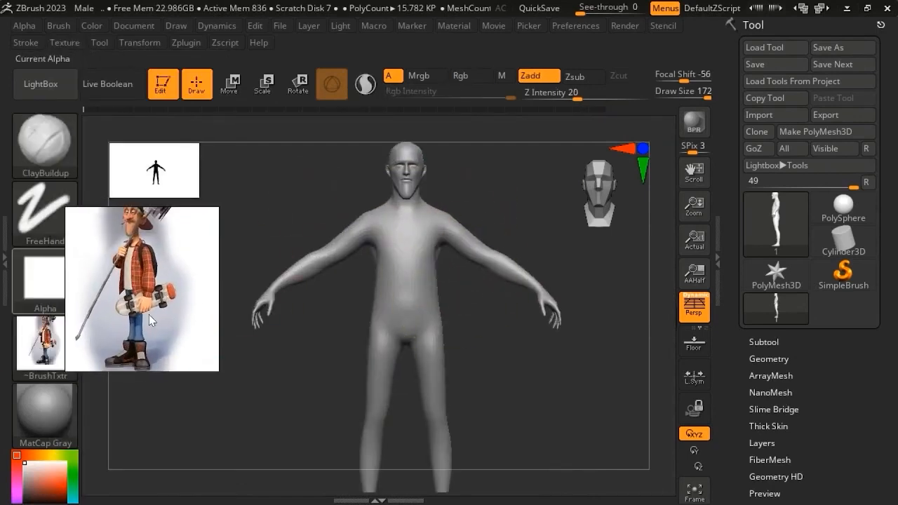
pyautogui.moveTo(474, 271); pyautogui.dragTo(447, 257, button='right')
pyautogui.moveTo(448, 256)
pyautogui.keyDown('ctrl'); pyautogui.mouseDown(button='right')
pyautogui.moveTo(447, 246)
pyautogui.moveTo(460, 249)
pyautogui.mouseUp(button='right'); pyautogui.keyUp('ctrl')
pyautogui.moveTo(440, 260); pyautogui.dragTo(433, 259, button='right')
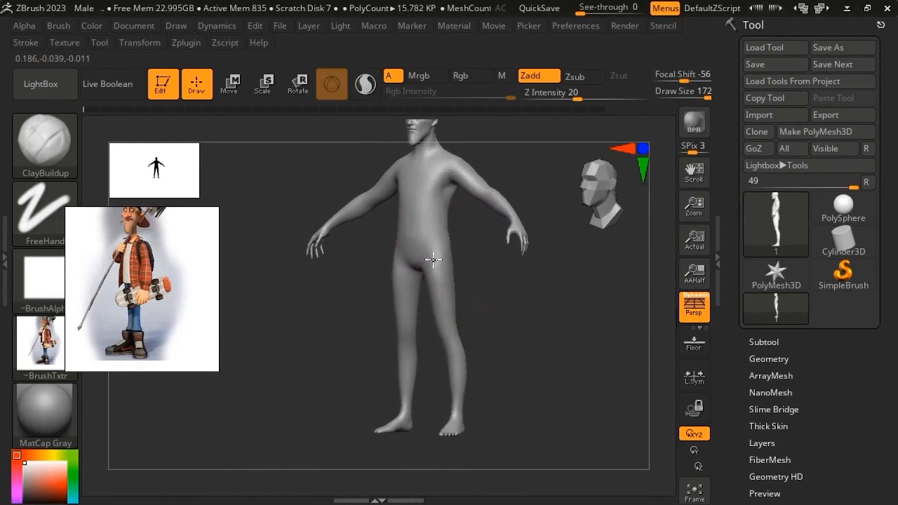
# - Select the Move brush, set its draw size to about 83 and smooth the front of the shoulders
pyautogui.press('b')
pyautogui.press('m')
pyautogui.press('v')
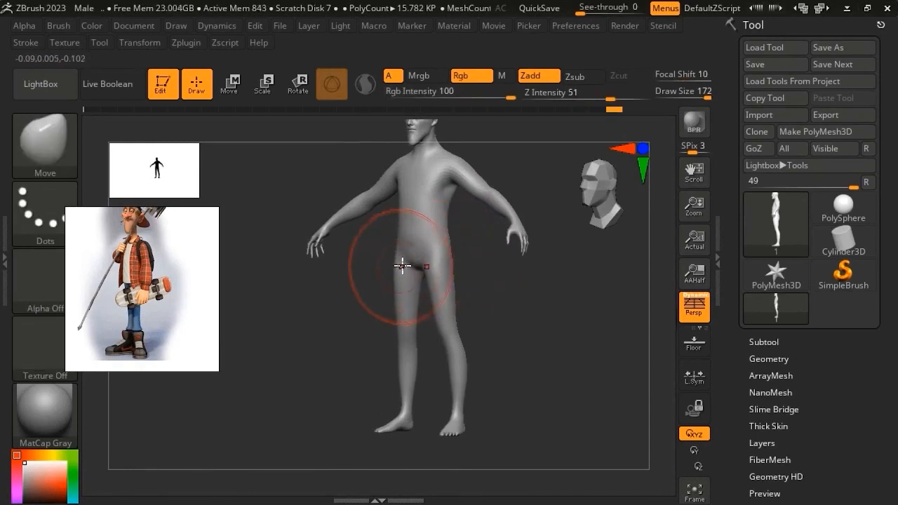
pyautogui.moveTo(401, 267); pyautogui.dragTo(397, 277, button='right')
pyautogui.press('space')
pyautogui.press('space')
pyautogui.moveTo(405, 222); pyautogui.dragTo(400, 223)
pyautogui.moveTo(408, 223)
pyautogui.mouseDown(button='right')
pyautogui.moveTo(414, 241)
pyautogui.moveTo(439, 216)
pyautogui.moveTo(425, 217)
pyautogui.moveTo(415, 224)
pyautogui.moveTo(433, 240)
pyautogui.moveTo(495, 227)
pyautogui.mouseUp(button='right')
pyautogui.press('space')
pyautogui.moveTo(363, 161); pyautogui.dragTo(361, 162)
pyautogui.keyDown('alt'); pyautogui.moveTo(372, 161); pyautogui.dragTo(371, 187, button='right'); pyautogui.keyUp('alt')
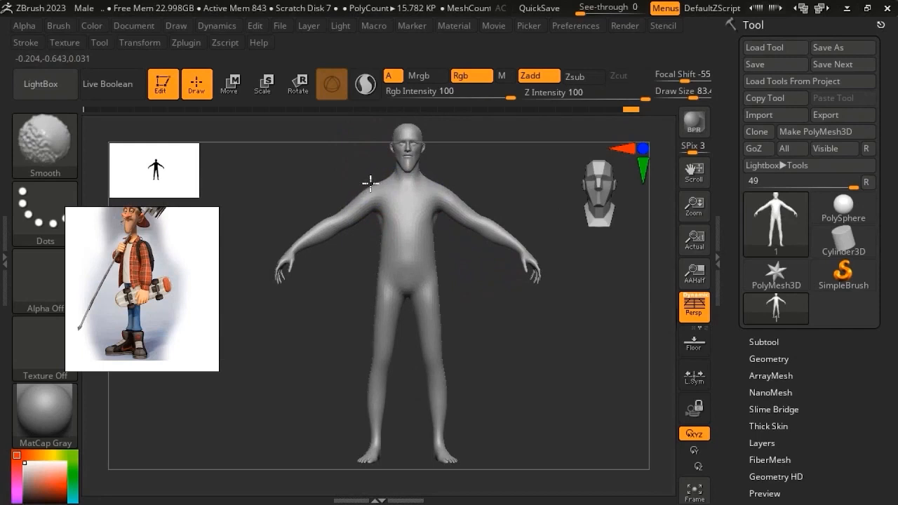
pyautogui.keyDown('shift'); pyautogui.moveTo(355, 196); pyautogui.dragTo(363, 193); pyautogui.keyUp('shift')
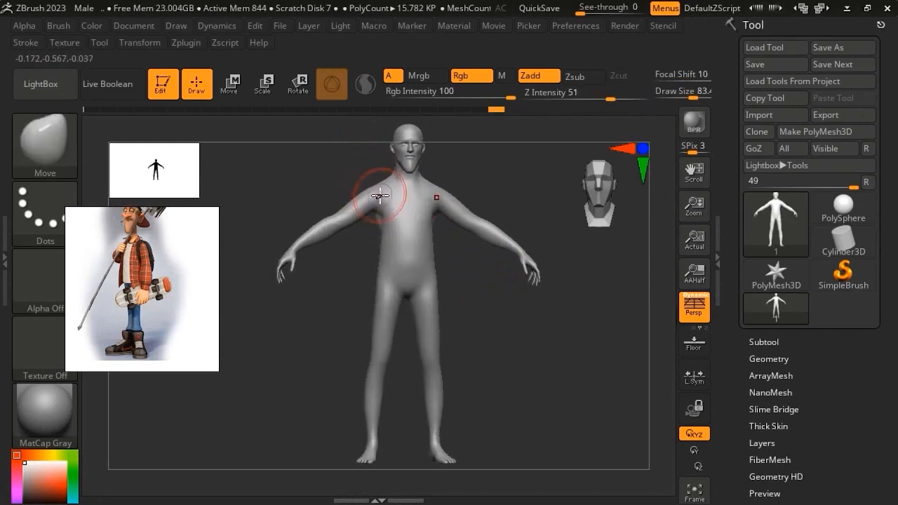
# - Push the upper shoulder slope inward toward the neck with the Move brush, checking the shape from behind
pyautogui.keyDown('alt'); pyautogui.moveTo(380, 203); pyautogui.dragTo(377, 222, button='right'); pyautogui.keyUp('alt')
pyautogui.rightClick(381, 222)
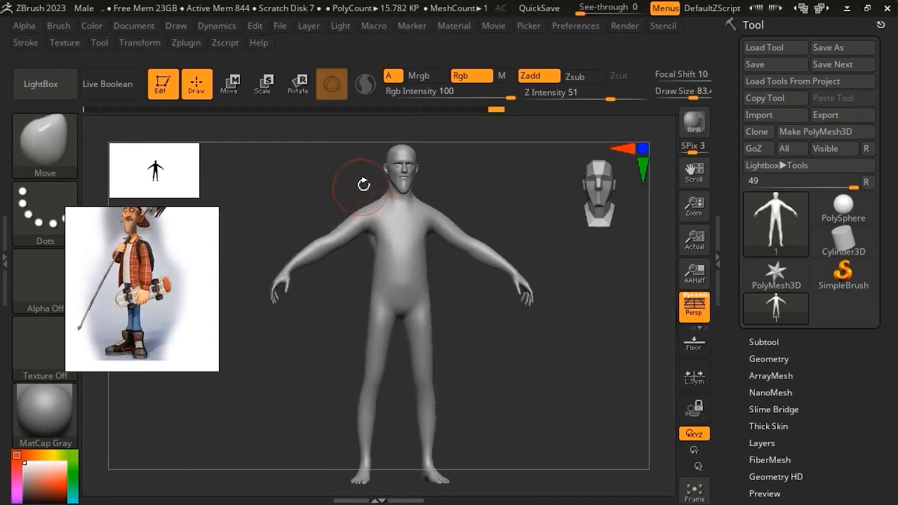
pyautogui.moveTo(359, 210); pyautogui.dragTo(365, 210)
pyautogui.moveTo(367, 210)
pyautogui.mouseDown(button='right')
pyautogui.moveTo(501, 207)
pyautogui.moveTo(418, 195)
pyautogui.mouseUp(button='right')
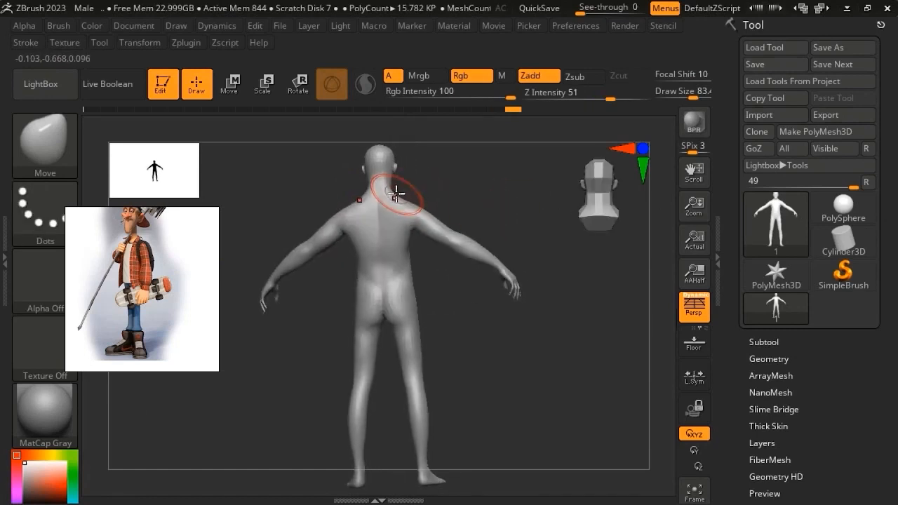
pyautogui.moveTo(477, 187)
pyautogui.mouseDown(button='right')
pyautogui.moveTo(417, 190)
pyautogui.moveTo(376, 249)
pyautogui.moveTo(344, 217)
pyautogui.mouseUp(button='right')
# - Refine the sides of the neck with the Move brush at draw sizes of about 35 and 44
pyautogui.keyDown('alt'); pyautogui.moveTo(344, 218); pyautogui.dragTo(399, 276, button='right'); pyautogui.keyUp('alt')
pyautogui.press('space')
pyautogui.moveTo(393, 231); pyautogui.dragTo(379, 230)
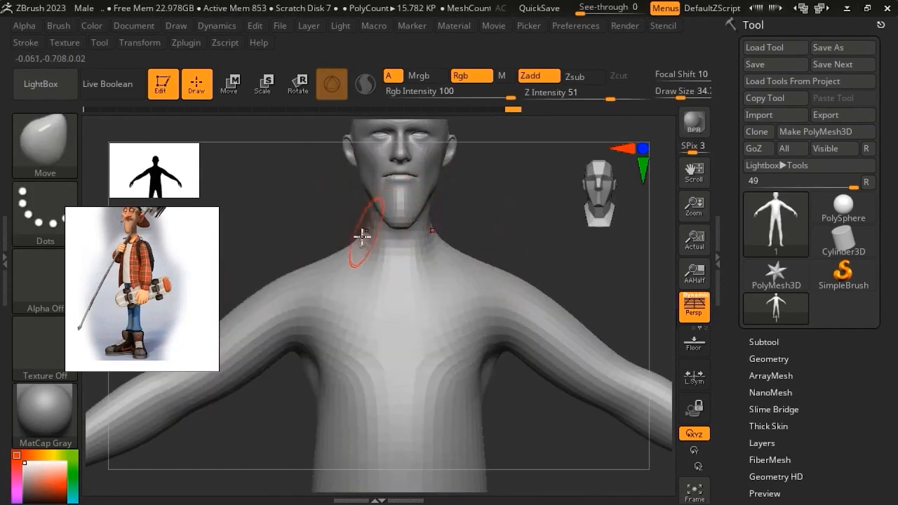
pyautogui.moveTo(367, 241); pyautogui.dragTo(341, 230, button='right')
pyautogui.moveTo(350, 232); pyautogui.dragTo(353, 229)
pyautogui.press('space')
pyautogui.moveTo(345, 211); pyautogui.dragTo(354, 210)
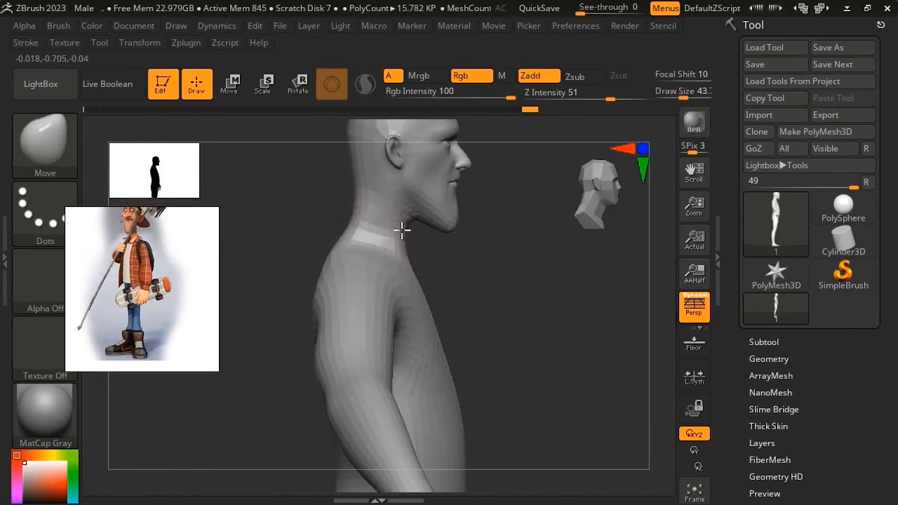
pyautogui.press('shift')
pyautogui.moveTo(384, 230)
pyautogui.mouseDown(button='right')
pyautogui.moveTo(378, 217)
pyautogui.moveTo(369, 252)
pyautogui.moveTo(383, 269)
pyautogui.mouseUp(button='right')
# - Examine the torso and arm proportions from the front with the Move brush enlarged to draw size 123
pyautogui.keyDown('ctrl'); pyautogui.moveTo(425, 305); pyautogui.dragTo(389, 189, button='right'); pyautogui.keyUp('ctrl')
pyautogui.moveTo(400, 287)
pyautogui.keyDown('alt'); pyautogui.mouseDown(button='right')
pyautogui.moveTo(413, 243)
pyautogui.moveTo(425, 244)
pyautogui.mouseUp(button='right'); pyautogui.keyUp('alt')
pyautogui.press('space')
pyautogui.moveTo(394, 211); pyautogui.dragTo(412, 211)
pyautogui.press('space')
pyautogui.press('ctrl')
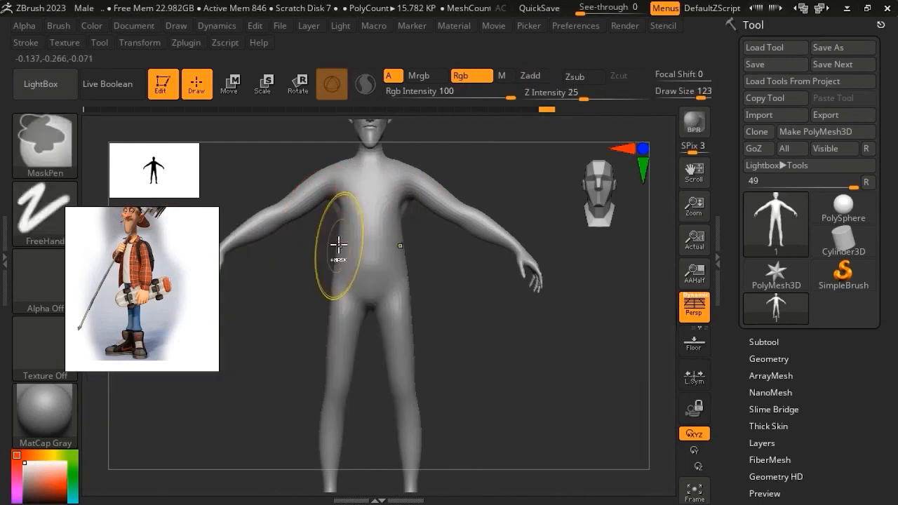
pyautogui.keyDown('alt'); pyautogui.moveTo(360, 209); pyautogui.dragTo(420, 226, button='right'); pyautogui.keyUp('alt')
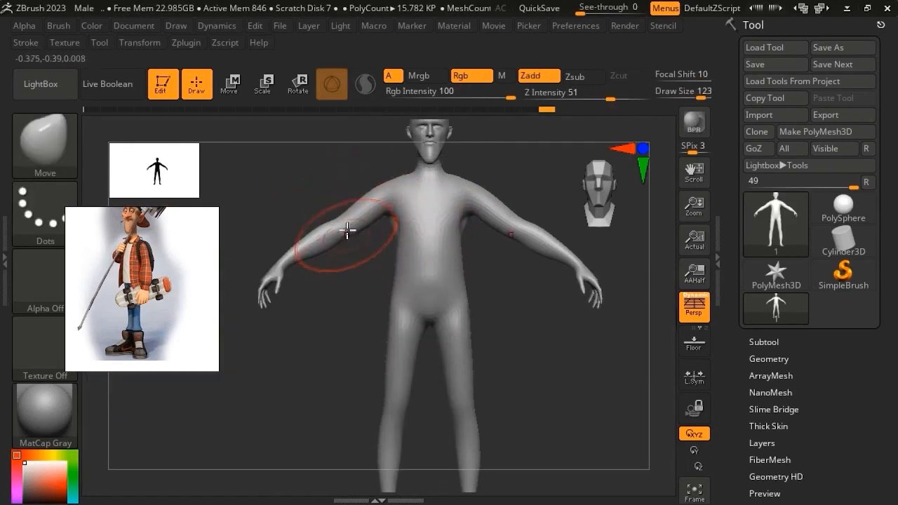
pyautogui.moveTo(369, 259); pyautogui.dragTo(366, 231, button='right')
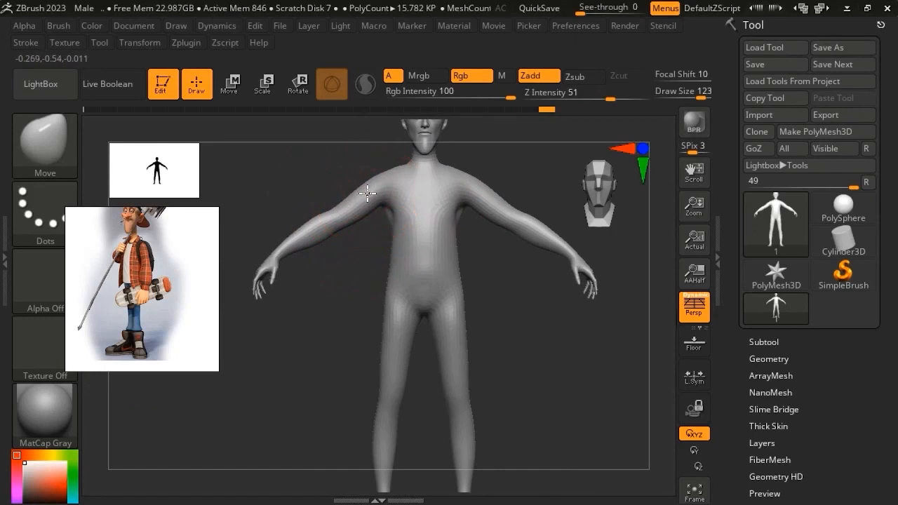
pyautogui.moveTo(375, 202); pyautogui.dragTo(364, 284, button='right')
# - Zoom the reference in on the skateboarder's face, frame the model's head and reduce the Move brush to about 33
pyautogui.moveTo(178, 293); pyautogui.dragTo(169, 339)
pyautogui.moveTo(401, 249)
pyautogui.mouseDown(button='right')
pyautogui.moveTo(400, 222)
pyautogui.moveTo(414, 245)
pyautogui.mouseUp(button='right')
pyautogui.moveTo(142, 297); pyautogui.dragTo(149, 318)
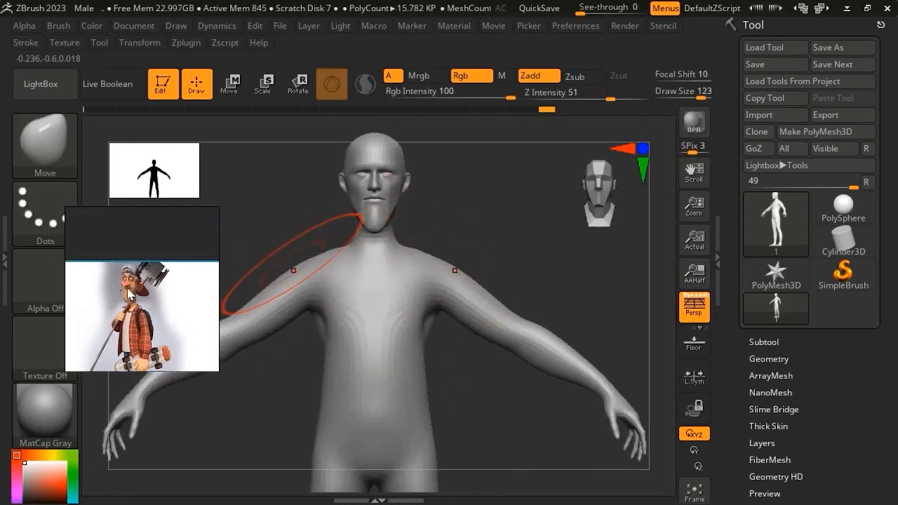
pyautogui.scroll(6, 130, 289)
pyautogui.moveTo(428, 223)
pyautogui.mouseDown(button='right')
pyautogui.moveTo(402, 195)
pyautogui.moveTo(384, 199)
pyautogui.moveTo(400, 262)
pyautogui.mouseUp(button='right')
pyautogui.keyDown('ctrl'); pyautogui.moveTo(400, 261); pyautogui.dragTo(400, 289, button='right'); pyautogui.keyUp('ctrl')
pyautogui.press('space')
pyautogui.moveTo(395, 261); pyautogui.dragTo(373, 257)
pyautogui.moveTo(419, 295); pyautogui.dragTo(403, 243, button='right')
pyautogui.moveTo(411, 311); pyautogui.dragTo(337, 210, button='right')
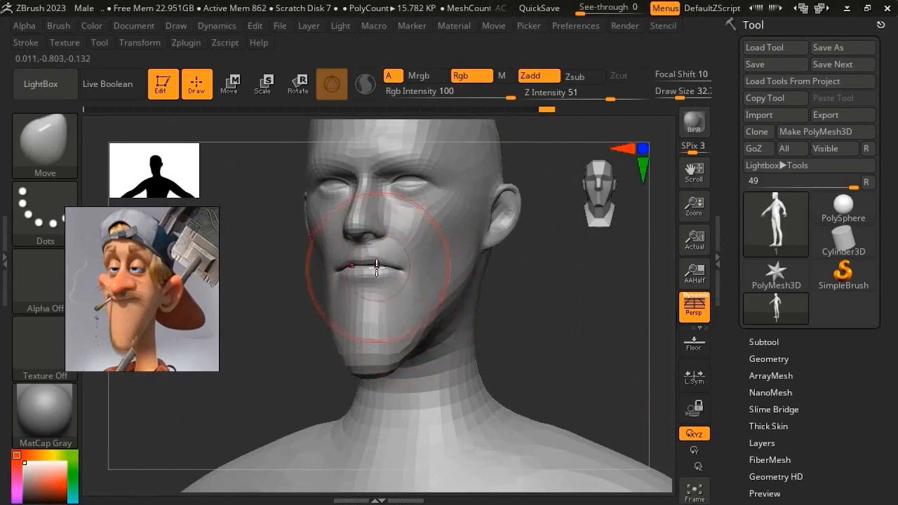
# - Adjust the lower jaw with the Move brush at draw size about 39 and reduce the brush to about 33
pyautogui.press('space')
pyautogui.moveTo(370, 255); pyautogui.dragTo(375, 255)
pyautogui.moveTo(398, 251)
pyautogui.mouseDown(button='right')
pyautogui.moveTo(434, 327)
pyautogui.moveTo(397, 293)
pyautogui.mouseUp(button='right')
pyautogui.press('space')
pyautogui.moveTo(401, 258); pyautogui.dragTo(404, 258)
pyautogui.moveTo(403, 261); pyautogui.dragTo(411, 305, button='right')
pyautogui.moveTo(400, 310); pyautogui.dragTo(402, 308)
pyautogui.press('space')
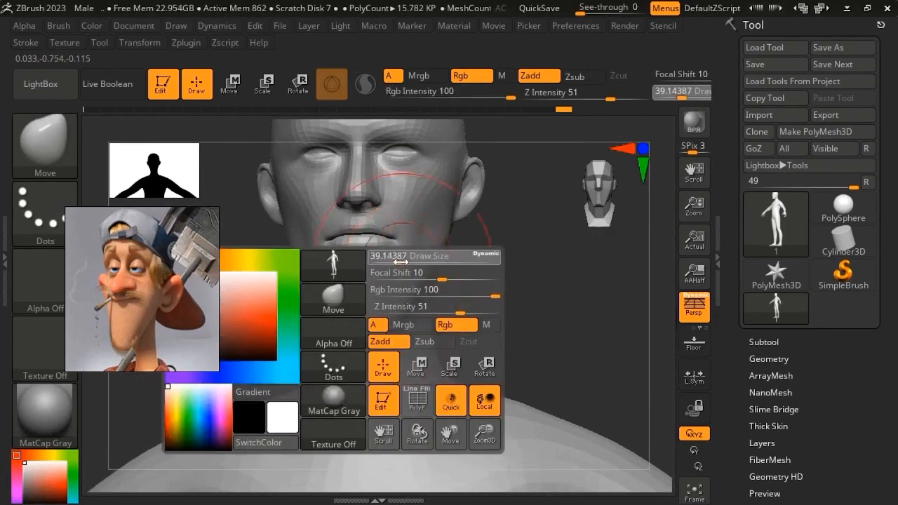
pyautogui.moveTo(401, 258); pyautogui.dragTo(399, 259)
pyautogui.keyDown('alt'); pyautogui.moveTo(399, 266); pyautogui.dragTo(419, 319, button='right'); pyautogui.keyUp('alt')
pyautogui.keyDown('alt'); pyautogui.moveTo(400, 286); pyautogui.dragTo(432, 349, button='right'); pyautogui.keyUp('alt')
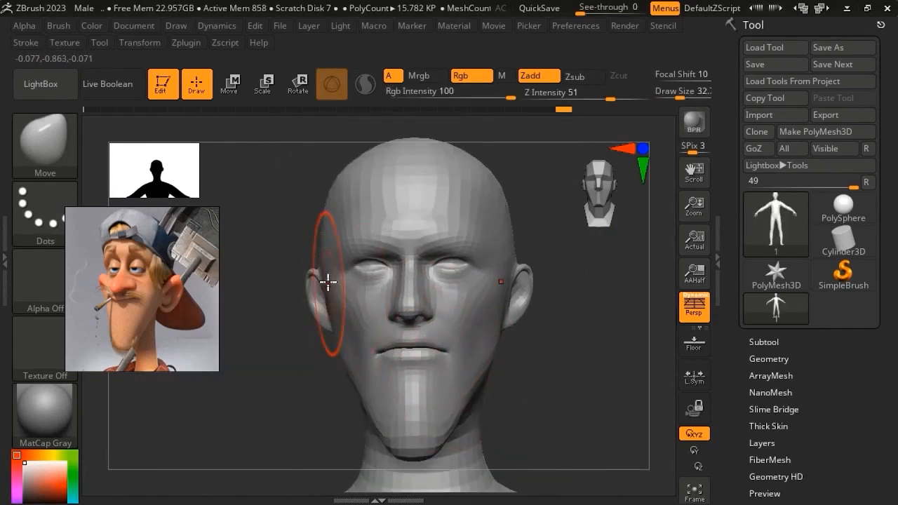
# - Reshape the temples and raise the brow ridge with the Move brush reduced to draw size about 22
pyautogui.press('space')
pyautogui.moveTo(325, 267)
pyautogui.mouseDown(button='right')
pyautogui.moveTo(302, 278)
pyautogui.moveTo(311, 276)
pyautogui.mouseUp(button='right')
pyautogui.press('space')
pyautogui.moveTo(311, 260); pyautogui.dragTo(302, 261)
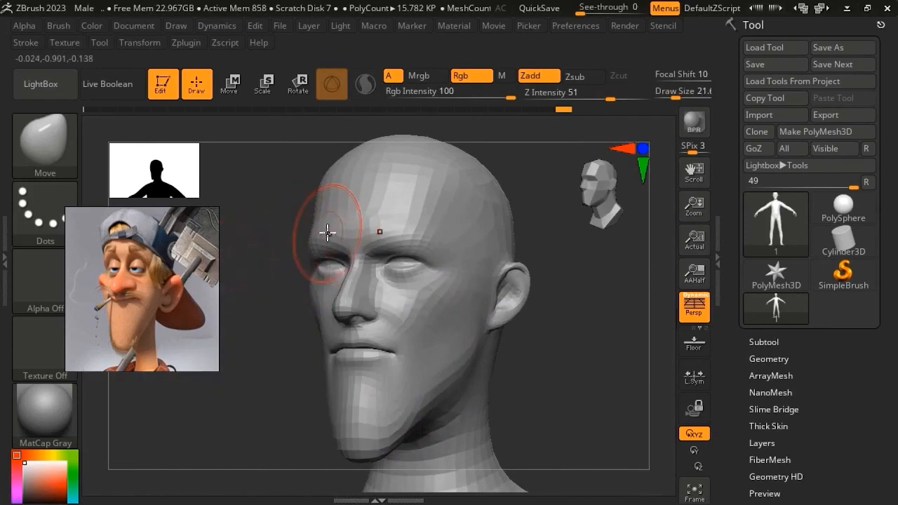
pyautogui.moveTo(313, 262); pyautogui.dragTo(318, 264, button='right')
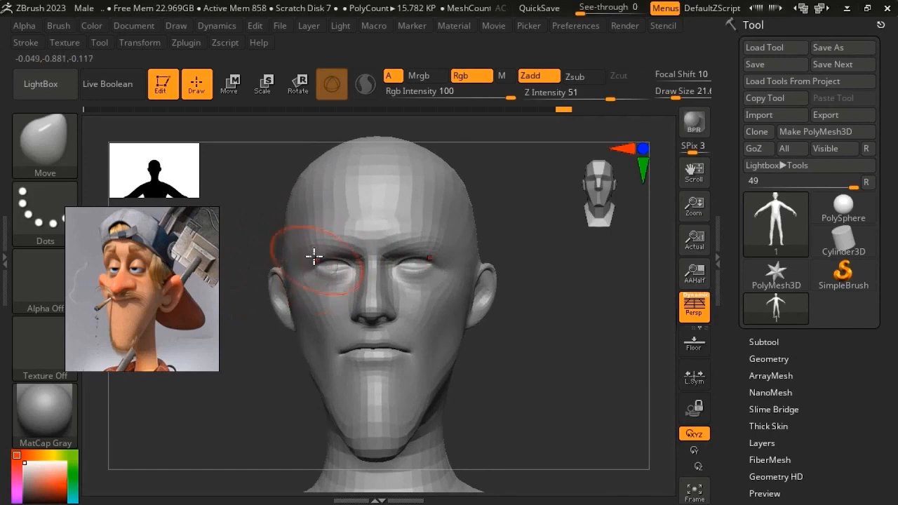
pyautogui.press('space')
pyautogui.moveTo(311, 267)
pyautogui.mouseDown()
pyautogui.moveTo(308, 260)
pyautogui.moveTo(335, 249)
pyautogui.mouseUp()
pyautogui.press('space')
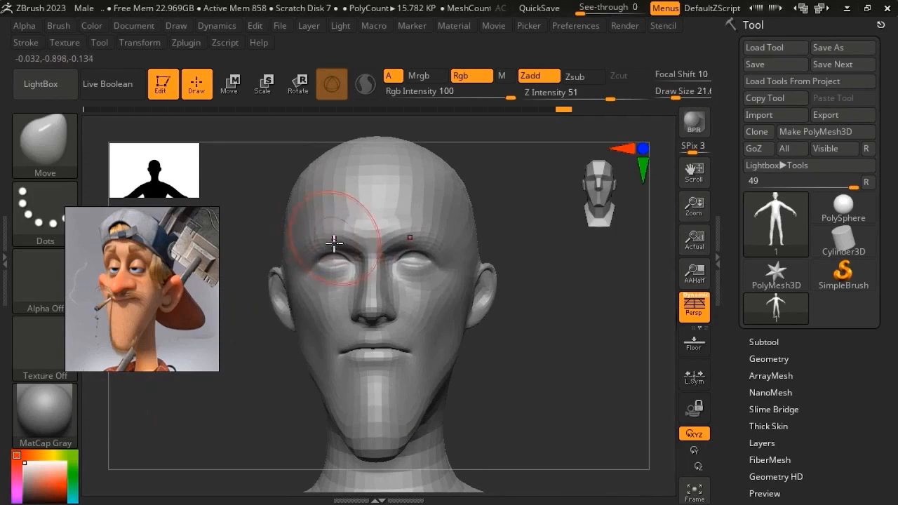
# - Refine the eye sockets and inner brows with the Move brush at draw size about 13
pyautogui.press('space')
pyautogui.moveTo(332, 272)
pyautogui.mouseDown()
pyautogui.moveTo(329, 263)
pyautogui.moveTo(371, 272)
pyautogui.moveTo(327, 256)
pyautogui.moveTo(334, 265)
pyautogui.mouseUp()
pyautogui.press('space')
pyautogui.moveTo(419, 254); pyautogui.dragTo(415, 249, button='right')
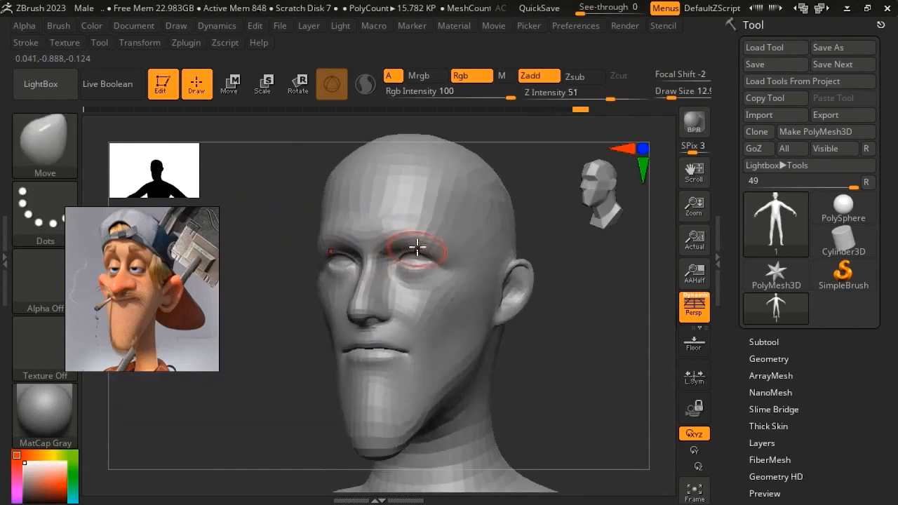
pyautogui.press('space')
pyautogui.moveTo(412, 239); pyautogui.dragTo(417, 238)
pyautogui.moveTo(410, 244); pyautogui.dragTo(375, 252, button='right')
# - Adjust the outer brows and cheekbones with the Move brush at draw size about 15.5
pyautogui.press('space')
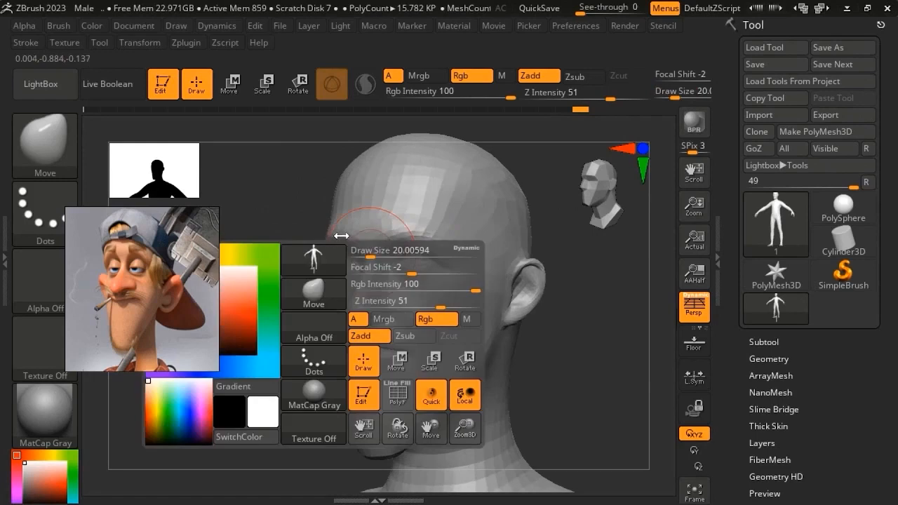
pyautogui.moveTo(367, 249); pyautogui.dragTo(343, 237)
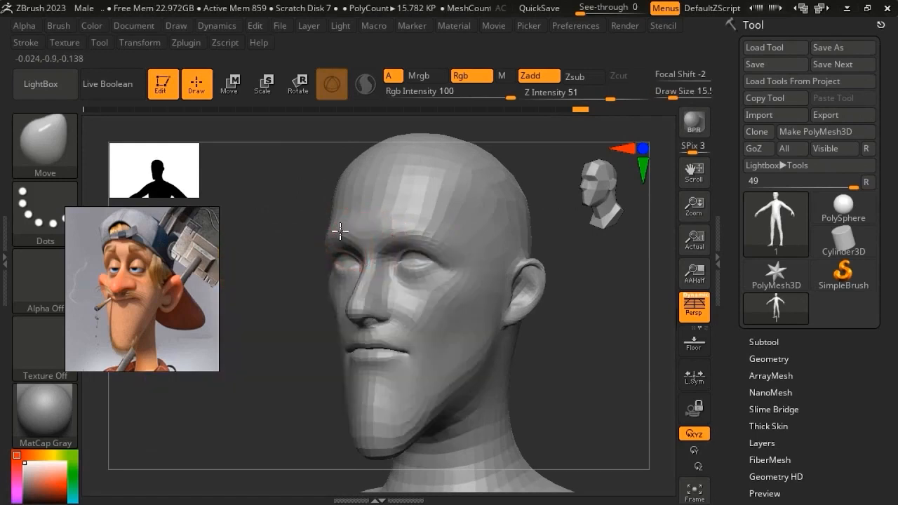
pyautogui.moveTo(327, 254)
pyautogui.mouseDown(button='right')
pyautogui.moveTo(309, 308)
pyautogui.moveTo(296, 286)
pyautogui.moveTo(320, 280)
pyautogui.mouseUp(button='right')
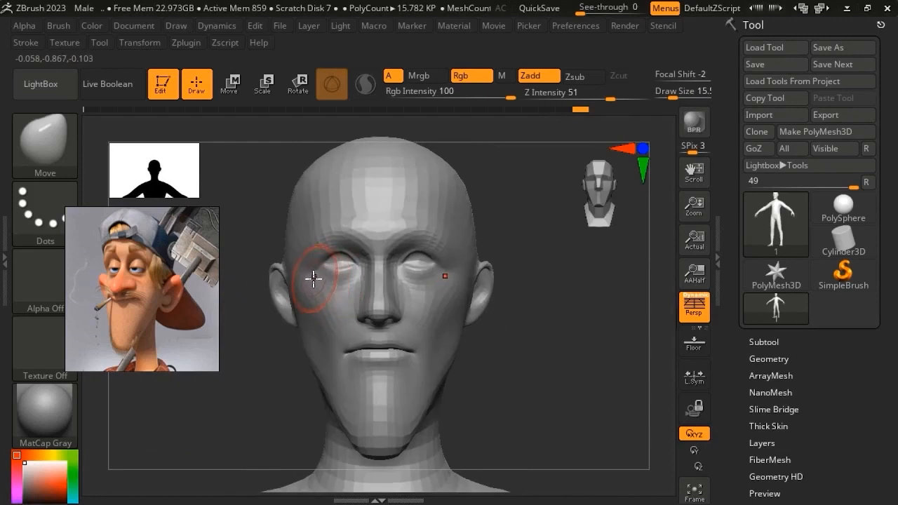
pyautogui.moveTo(311, 287)
pyautogui.mouseDown(button='right')
pyautogui.moveTo(298, 274)
pyautogui.moveTo(308, 297)
pyautogui.mouseUp(button='right')
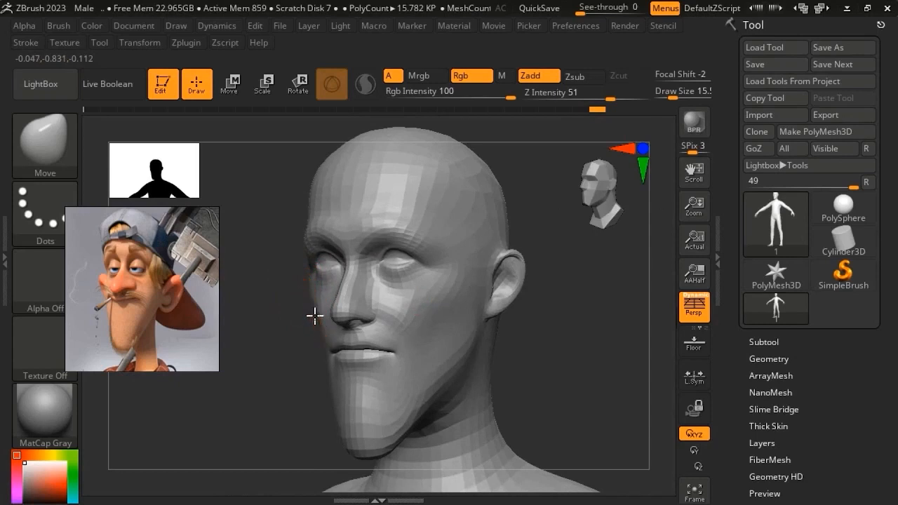
pyautogui.moveTo(319, 315); pyautogui.dragTo(330, 284, button='right')
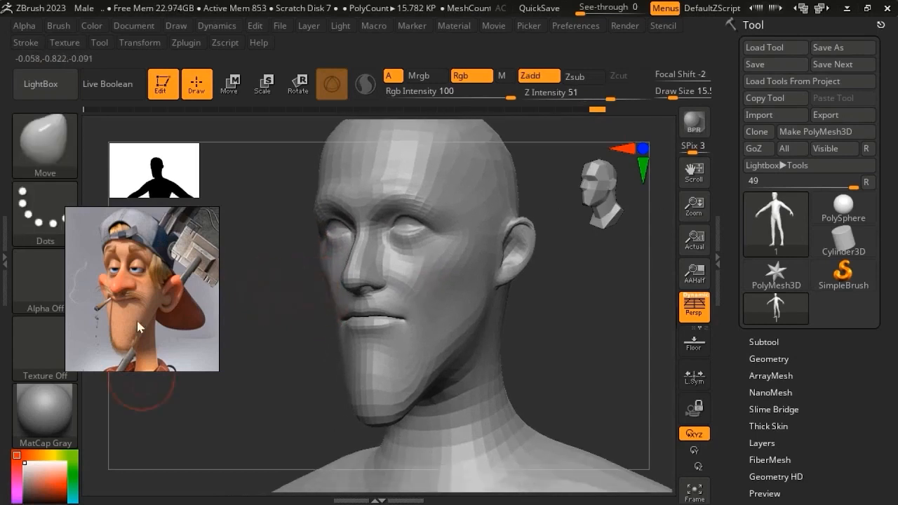
# - Smooth the cheeks and shape them down to the jaw with the Move brush at draw size about 23
pyautogui.press('shift')
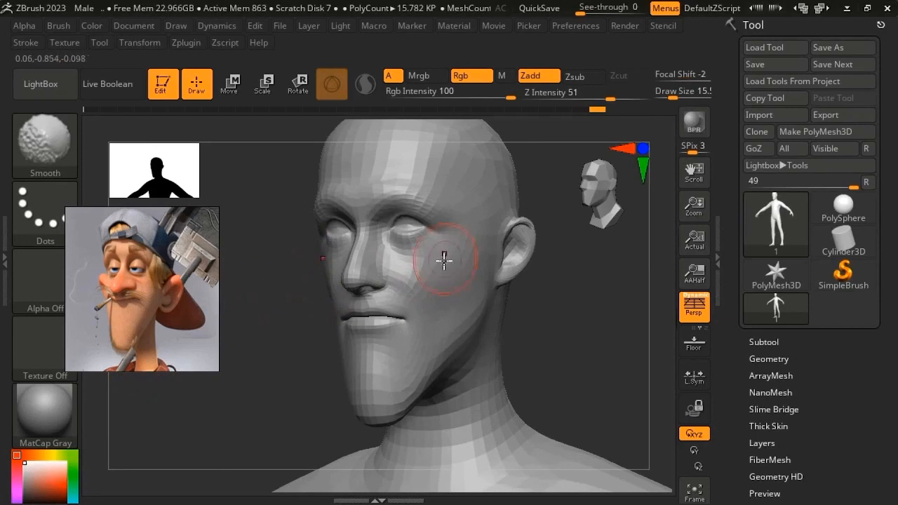
pyautogui.press('space')
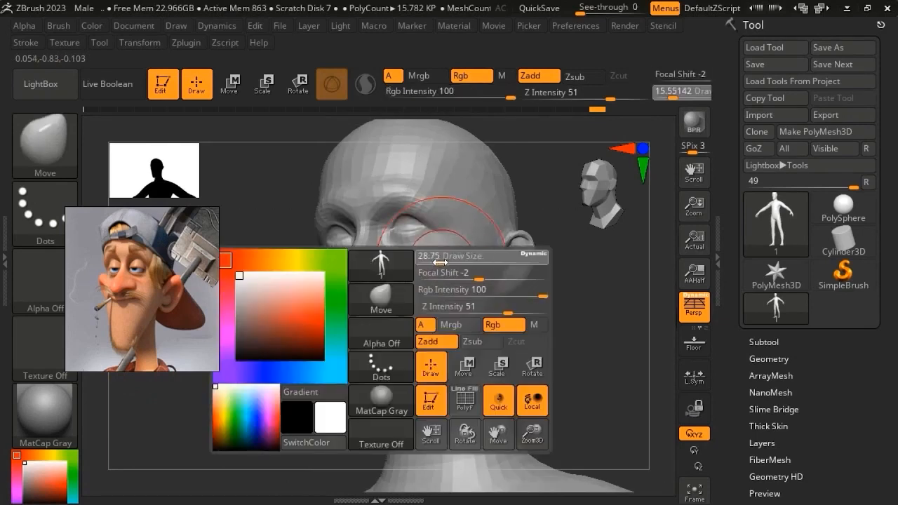
pyautogui.moveTo(438, 262); pyautogui.dragTo(442, 262)
pyautogui.moveTo(435, 304); pyautogui.dragTo(433, 330, button='right')
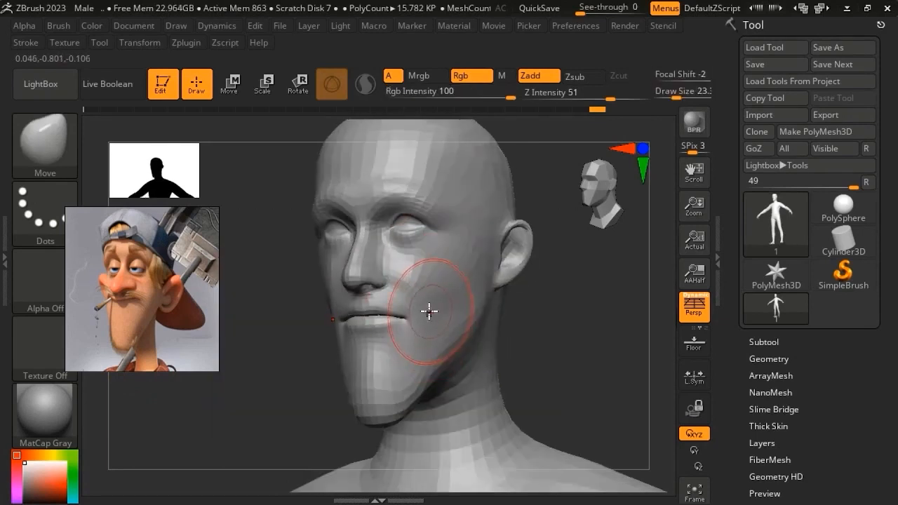
pyautogui.moveTo(429, 309); pyautogui.dragTo(430, 282)
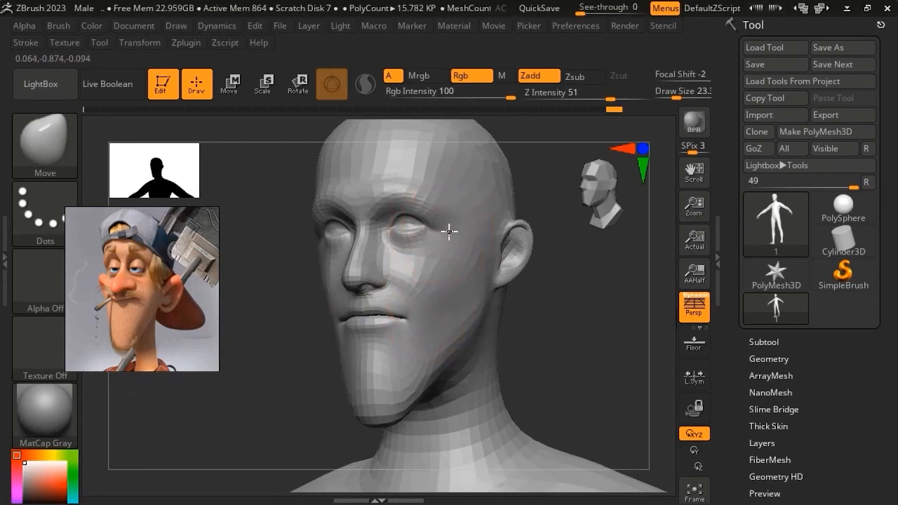
pyautogui.moveTo(444, 239)
pyautogui.mouseDown(button='right')
pyautogui.moveTo(452, 265)
pyautogui.moveTo(449, 243)
pyautogui.moveTo(481, 260)
pyautogui.moveTo(431, 215)
pyautogui.moveTo(466, 359)
pyautogui.mouseUp(button='right')
# - Refine the eyelid contours in close-up with the Move brush at draw size about 6.6, checking the polygon wireframe
pyautogui.moveTo(425, 213)
pyautogui.keyDown('alt'); pyautogui.mouseDown(button='right')
pyautogui.moveTo(422, 250)
pyautogui.moveTo(442, 283)
pyautogui.mouseUp(button='right'); pyautogui.keyUp('alt')
pyautogui.hotkey('shift', 'f')
pyautogui.press('space')
pyautogui.moveTo(446, 258); pyautogui.dragTo(435, 256)
pyautogui.moveTo(452, 337)
pyautogui.keyDown('ctrl'); pyautogui.mouseDown(button='right')
pyautogui.moveTo(451, 290)
pyautogui.moveTo(499, 277)
pyautogui.mouseUp(button='right'); pyautogui.keyUp('ctrl')
pyautogui.hotkey('shift', 'f')
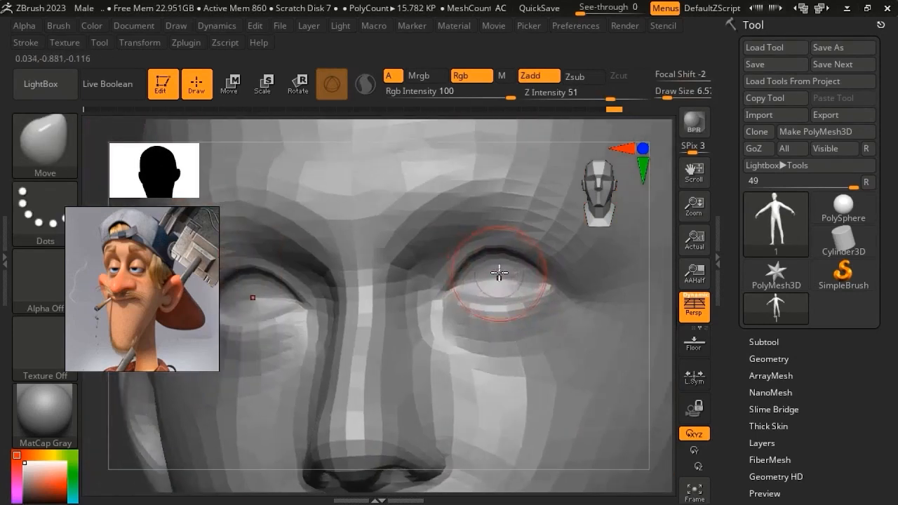
# - Adjust the eye opening with the Move brush at draw size about 4.3 and smooth the eyelid area
pyautogui.press('space')
pyautogui.moveTo(499, 258); pyautogui.dragTo(496, 258)
pyautogui.moveTo(498, 278); pyautogui.dragTo(500, 277, button='right')
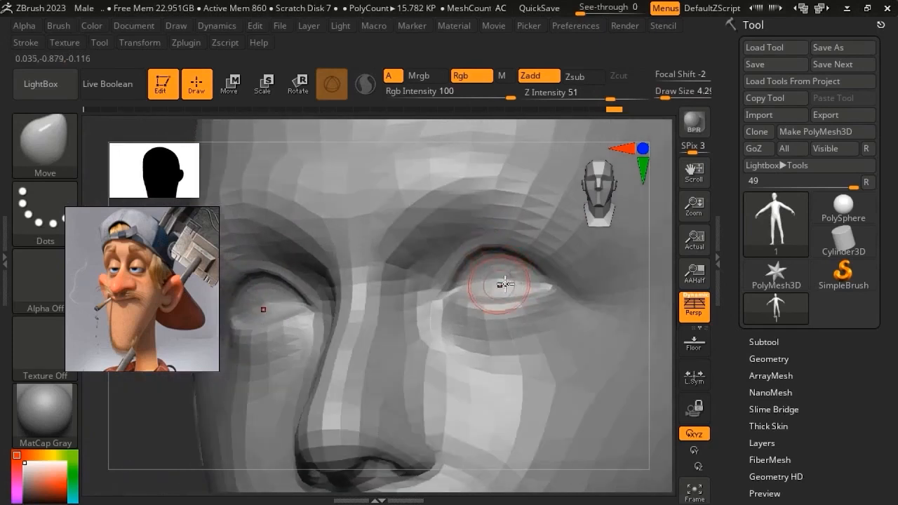
pyautogui.moveTo(499, 276)
pyautogui.mouseDown()
pyautogui.moveTo(470, 283)
pyautogui.moveTo(505, 277)
pyautogui.mouseUp()
pyautogui.moveTo(504, 277); pyautogui.dragTo(523, 272, button='right')
pyautogui.moveTo(524, 272)
pyautogui.keyDown('shift'); pyautogui.mouseDown()
pyautogui.moveTo(495, 274)
pyautogui.moveTo(502, 280)
pyautogui.mouseUp(); pyautogui.keyUp('shift')
pyautogui.moveTo(513, 289)
pyautogui.mouseDown(button='right')
pyautogui.moveTo(523, 268)
pyautogui.moveTo(502, 251)
pyautogui.moveTo(524, 267)
pyautogui.moveTo(504, 322)
pyautogui.moveTo(498, 257)
pyautogui.moveTo(501, 274)
pyautogui.moveTo(483, 279)
pyautogui.moveTo(443, 272)
pyautogui.mouseUp(button='right')
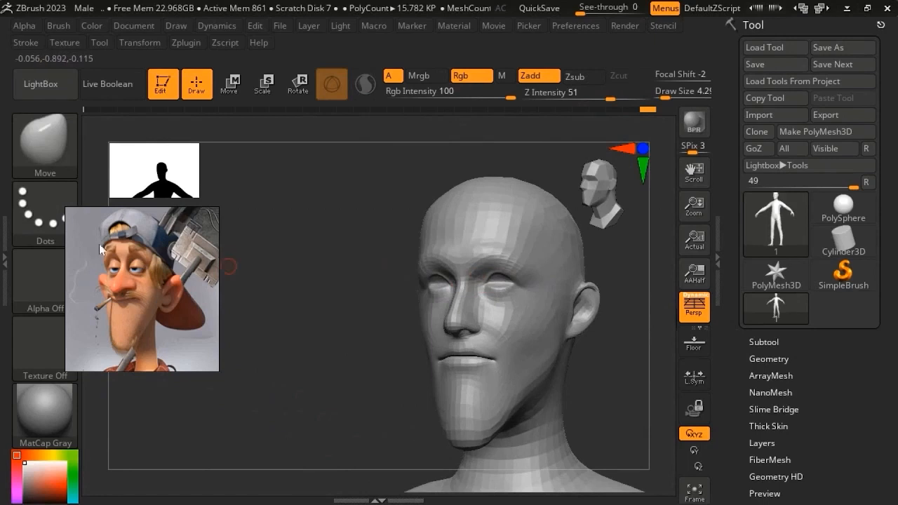
# - Adjust the forehead and cranium silhouette with the Move brush enlarged to draw size about 37
pyautogui.press('space')
pyautogui.moveTo(483, 231); pyautogui.dragTo(500, 227)
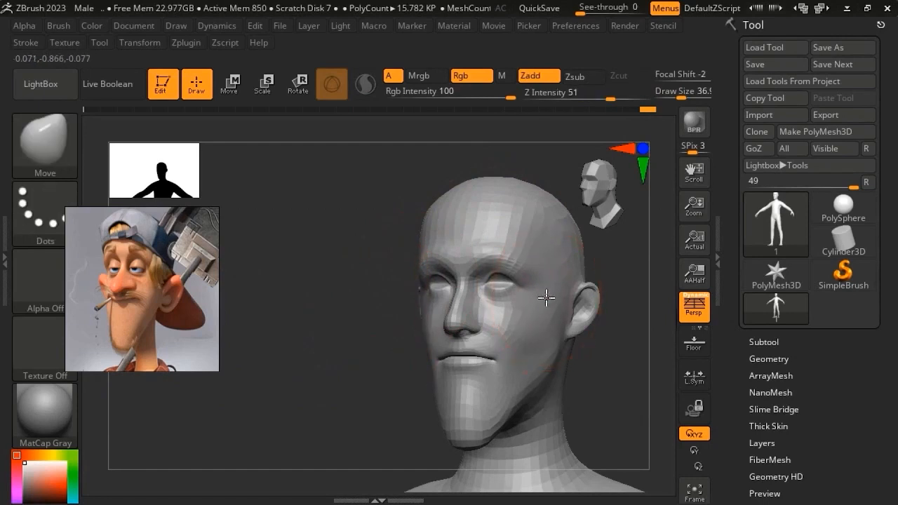
pyautogui.moveTo(464, 209); pyautogui.dragTo(456, 209, button='right')
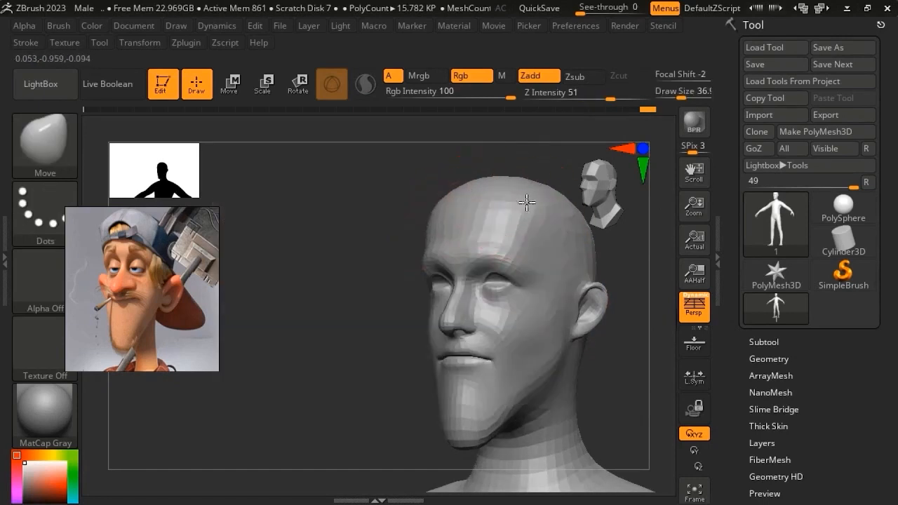
pyautogui.moveTo(510, 201); pyautogui.dragTo(427, 226, button='right')
# - Shape the mouth corners into a slight upward curve with the Move brush reduced to draw size about 10.5
pyautogui.press('space')
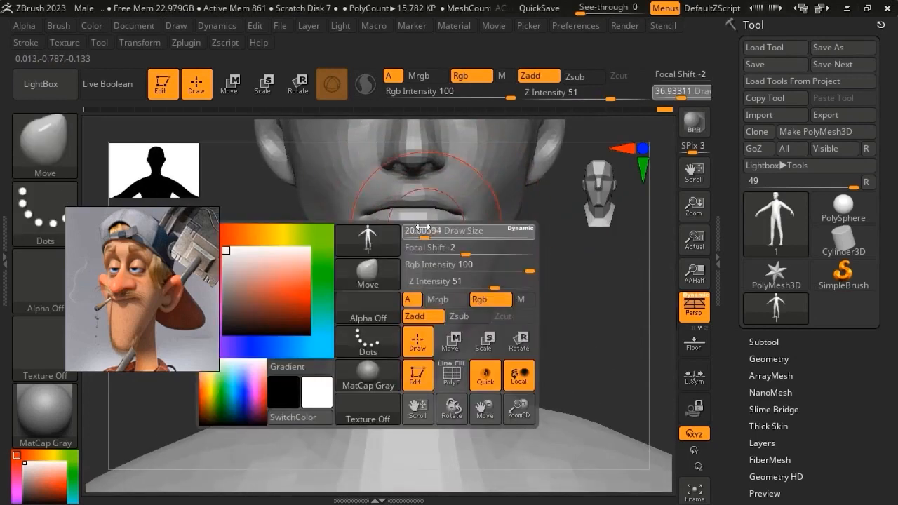
pyautogui.moveTo(415, 229); pyautogui.dragTo(449, 228)
pyautogui.moveTo(455, 229)
pyautogui.mouseDown(button='right')
pyautogui.moveTo(446, 263)
pyautogui.moveTo(459, 259)
pyautogui.mouseUp(button='right')
pyautogui.press('space')
pyautogui.moveTo(436, 244); pyautogui.dragTo(441, 244)
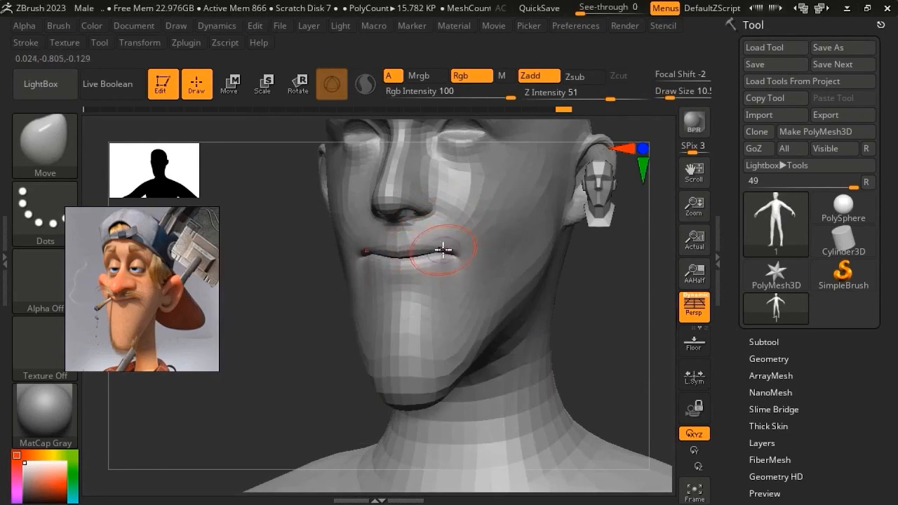
# - Refine the nose profile with the Move brush at draw size about 10.5, undo the last smoothing stroke and preview dynamic subdivision
pyautogui.moveTo(460, 249)
pyautogui.mouseDown(button='right')
pyautogui.moveTo(472, 246)
pyautogui.moveTo(428, 264)
pyautogui.moveTo(433, 281)
pyautogui.moveTo(371, 256)
pyautogui.moveTo(345, 267)
pyautogui.moveTo(357, 277)
pyautogui.mouseUp(button='right')
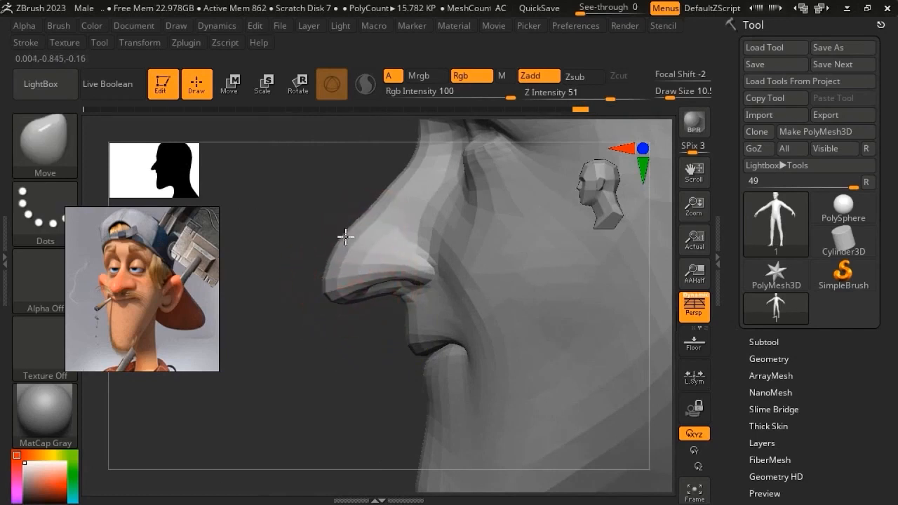
pyautogui.moveTo(349, 263); pyautogui.dragTo(380, 243, button='right')
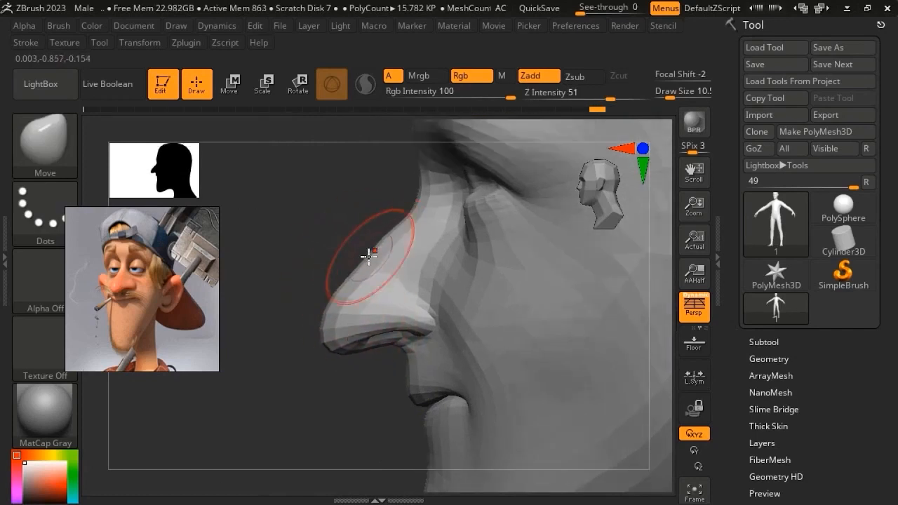
pyautogui.moveTo(369, 258)
pyautogui.keyDown('shift'); pyautogui.mouseDown()
pyautogui.moveTo(346, 281)
pyautogui.moveTo(375, 256)
pyautogui.mouseUp(); pyautogui.keyUp('shift')
pyautogui.hotkey('ctrl', 'z')
pyautogui.press('d')
pyautogui.hotkey('ctrl', 'd')
pyautogui.hotkey('shift', 'd')
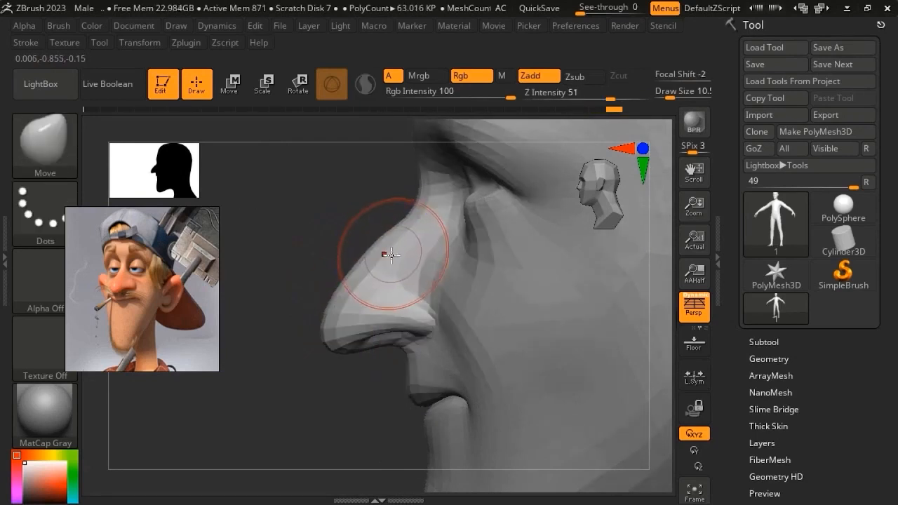
# - Adjust the nose bridge with the Move brush at draw size about 5 and smooth it with dynamic subdivision on
pyautogui.moveTo(373, 268); pyautogui.dragTo(387, 261, button='right')
pyautogui.press('space')
pyautogui.moveTo(378, 247); pyautogui.dragTo(373, 246)
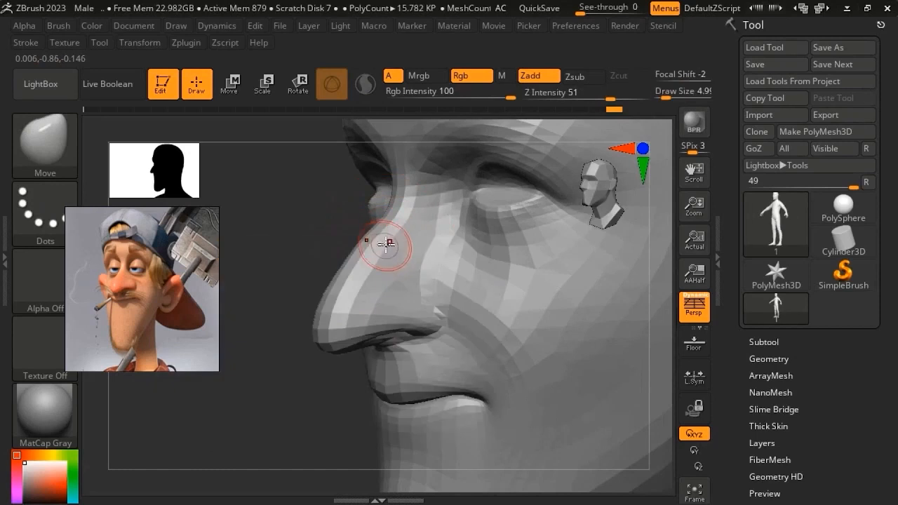
pyautogui.moveTo(382, 245); pyautogui.dragTo(397, 196, button='right')
pyautogui.moveTo(397, 283)
pyautogui.mouseDown(button='right')
pyautogui.moveTo(385, 294)
pyautogui.moveTo(380, 261)
pyautogui.moveTo(383, 286)
pyautogui.mouseUp(button='right')
pyautogui.press('d')
pyautogui.keyDown('shift'); pyautogui.moveTo(384, 245); pyautogui.dragTo(367, 290); pyautogui.keyUp('shift')
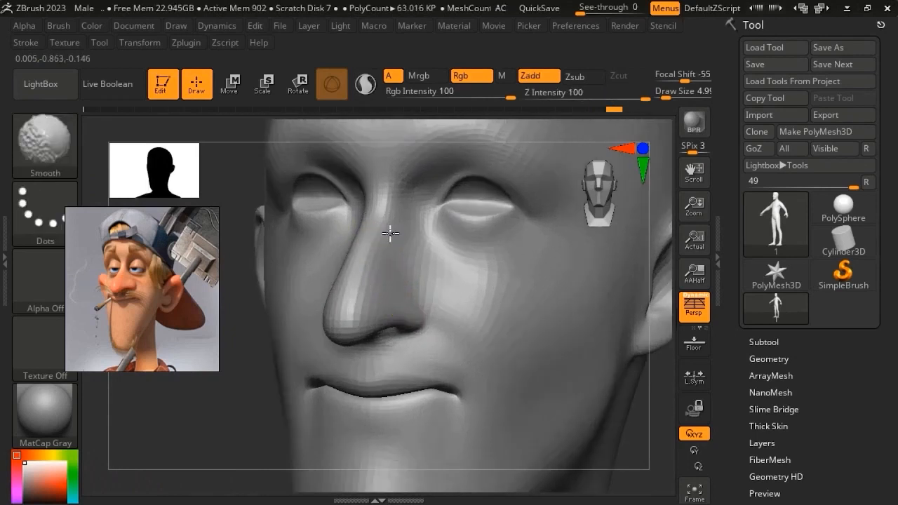
# - Adjust the sides of the face from the front with the Move brush at focal shift 0 and draw size about 35
pyautogui.keyDown('ctrl'); pyautogui.moveTo(381, 219); pyautogui.dragTo(390, 215, button='right'); pyautogui.keyUp('ctrl')
pyautogui.keyDown('shift'); pyautogui.moveTo(386, 277); pyautogui.dragTo(429, 264, button='right'); pyautogui.keyUp('shift')
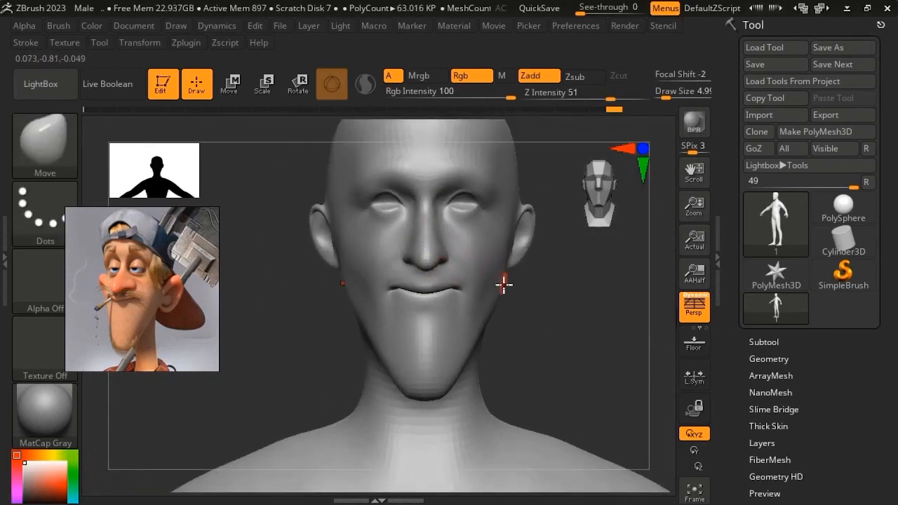
pyautogui.press('space')
pyautogui.moveTo(511, 274)
pyautogui.mouseDown()
pyautogui.moveTo(517, 265)
pyautogui.moveTo(561, 267)
pyautogui.mouseUp()
pyautogui.press('space')
pyautogui.moveTo(340, 251); pyautogui.dragTo(349, 251)
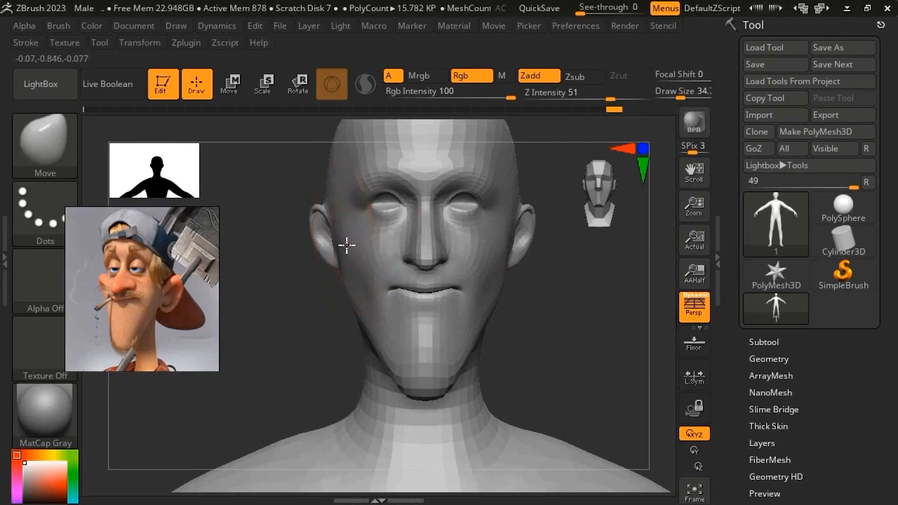
# - Refine the cheek and jaw contours with the Move brush at draw size about 29
pyautogui.press('shift')
pyautogui.press('space')
pyautogui.moveTo(486, 261)
pyautogui.mouseDown()
pyautogui.moveTo(477, 262)
pyautogui.moveTo(491, 295)
pyautogui.mouseUp()
pyautogui.moveTo(488, 273)
pyautogui.mouseDown(button='right')
pyautogui.moveTo(504, 262)
pyautogui.moveTo(497, 237)
pyautogui.mouseUp(button='right')
pyautogui.press('space')
pyautogui.moveTo(494, 233); pyautogui.dragTo(500, 234)
pyautogui.moveTo(485, 233)
pyautogui.mouseDown(button='right')
pyautogui.moveTo(347, 251)
pyautogui.moveTo(375, 309)
pyautogui.mouseUp(button='right')
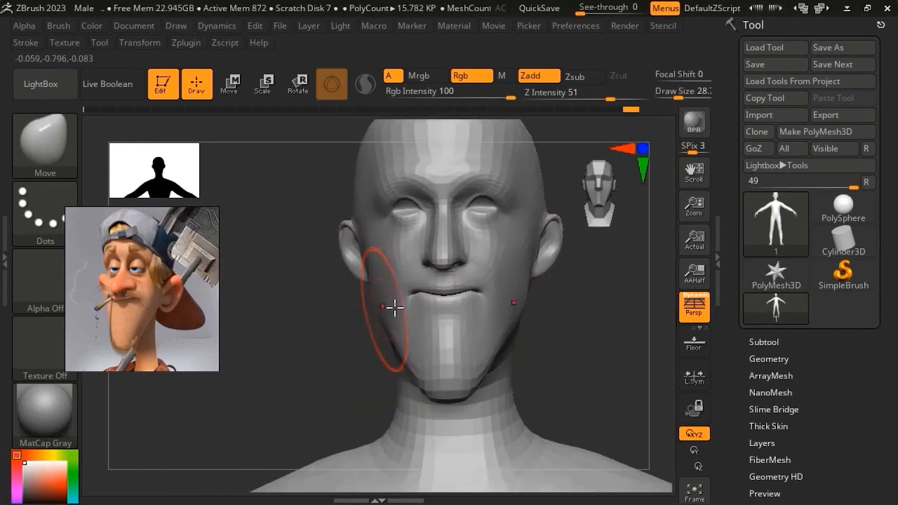
pyautogui.moveTo(496, 343); pyautogui.dragTo(497, 346, button='right')
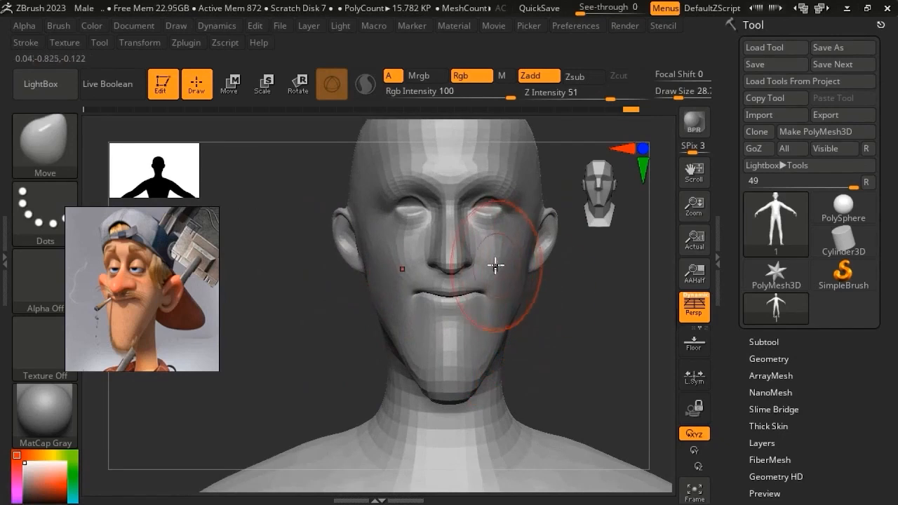
# - Select the ClayBuildup brush and turn its texture off
pyautogui.press('b')
pyautogui.press('c')
pyautogui.press('b')
pyautogui.moveTo(511, 268); pyautogui.dragTo(497, 266, button='right')
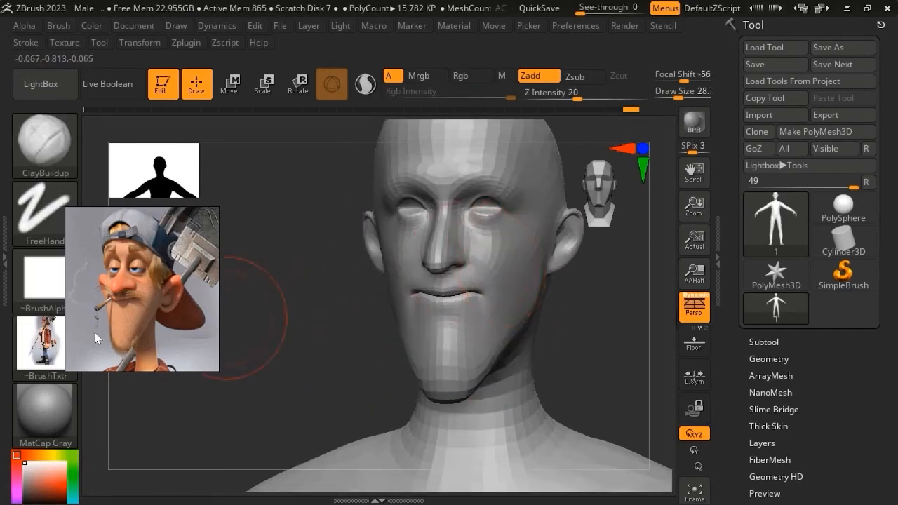
pyautogui.click(40, 344)
pyautogui.click(191, 219)
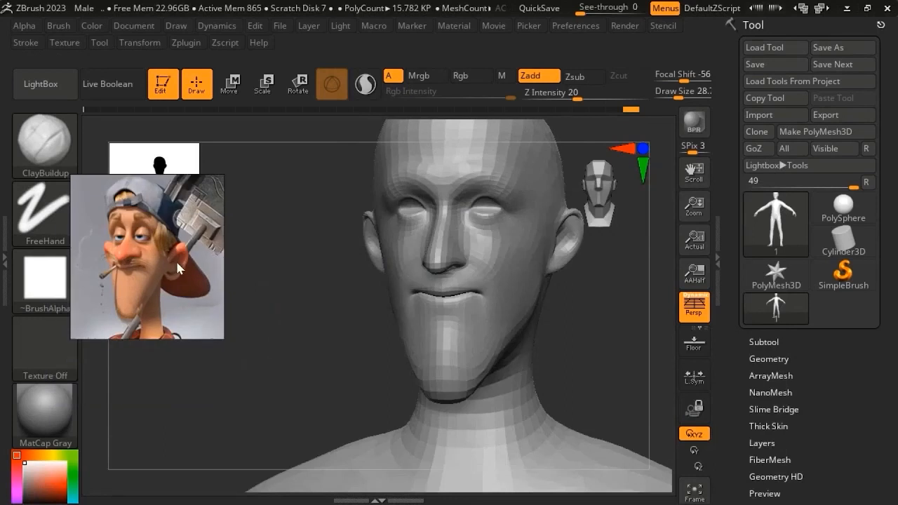
# - Build up volume on the cheeks with the ClayBuildup brush at draw size about 17 and smooth the strokes
pyautogui.moveTo(481, 287); pyautogui.dragTo(505, 251, button='right')
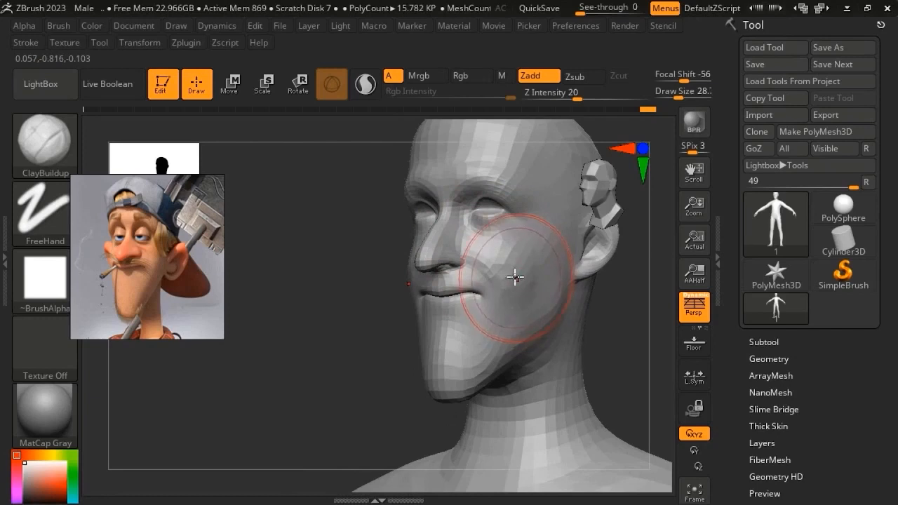
pyautogui.press('space')
pyautogui.moveTo(517, 259); pyautogui.dragTo(505, 258)
pyautogui.press('shift')
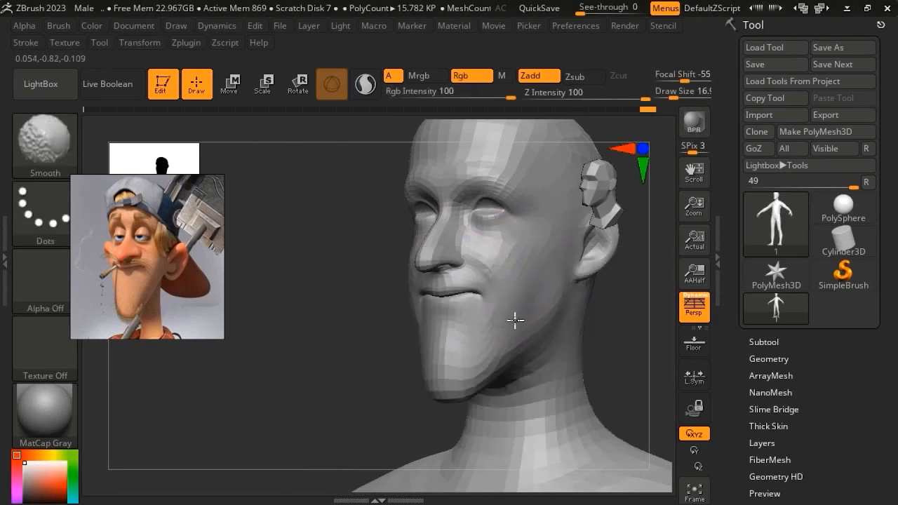
pyautogui.moveTo(499, 253); pyautogui.dragTo(535, 272, button='right')
pyautogui.keyDown('shift'); pyautogui.moveTo(535, 267); pyautogui.dragTo(530, 279); pyautogui.keyUp('shift')
pyautogui.moveTo(530, 278)
pyautogui.mouseDown(button='right')
pyautogui.moveTo(554, 272)
pyautogui.moveTo(540, 272)
pyautogui.mouseUp(button='right')
# - Switch back to the Move brush and shape the nostril wings at draw size about 6.6
pyautogui.keyDown('alt'); pyautogui.moveTo(541, 273); pyautogui.dragTo(505, 311, button='right'); pyautogui.keyUp('alt')
pyautogui.keyDown('ctrl'); pyautogui.moveTo(419, 295); pyautogui.dragTo(433, 317, button='right'); pyautogui.keyUp('ctrl')
pyautogui.moveTo(434, 317)
pyautogui.keyDown('ctrl'); pyautogui.mouseDown(button='right')
pyautogui.moveTo(469, 357)
pyautogui.moveTo(429, 307)
pyautogui.mouseUp(button='right'); pyautogui.keyUp('ctrl')
pyautogui.press('b')
pyautogui.press('m')
pyautogui.press('v')
pyautogui.press('space')
pyautogui.moveTo(409, 287); pyautogui.dragTo(422, 289)
pyautogui.keyDown('ctrl'); pyautogui.moveTo(402, 259); pyautogui.dragTo(409, 315, button='right'); pyautogui.keyUp('ctrl')
pyautogui.press('space')
pyautogui.moveTo(389, 258); pyautogui.dragTo(380, 257)
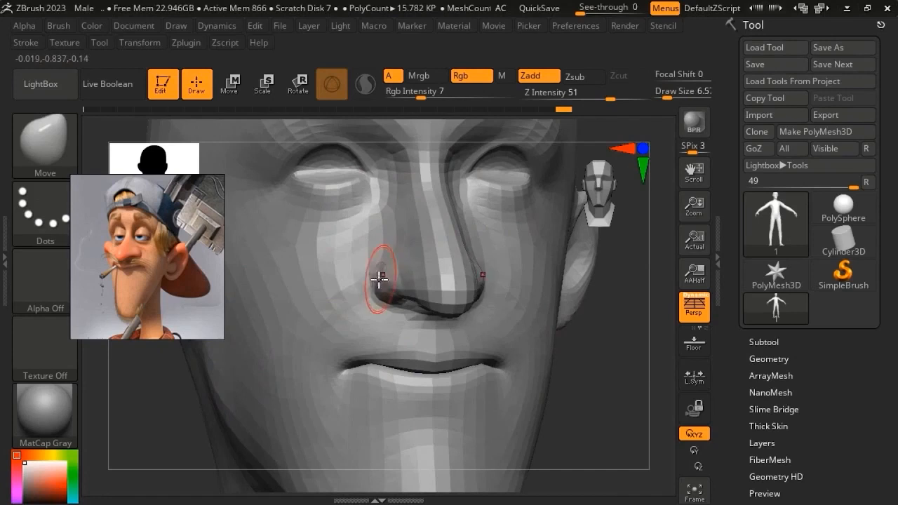
# - Smooth the inside of the nostrils from below at draw size about 2.6
pyautogui.moveTo(380, 278)
pyautogui.mouseDown(button='right')
pyautogui.moveTo(381, 296)
pyautogui.moveTo(500, 283)
pyautogui.moveTo(491, 293)
pyautogui.moveTo(476, 274)
pyautogui.moveTo(476, 304)
pyautogui.moveTo(505, 368)
pyautogui.moveTo(476, 251)
pyautogui.moveTo(443, 223)
pyautogui.moveTo(465, 229)
pyautogui.mouseUp(button='right')
pyautogui.press('space')
pyautogui.click(476, 246)
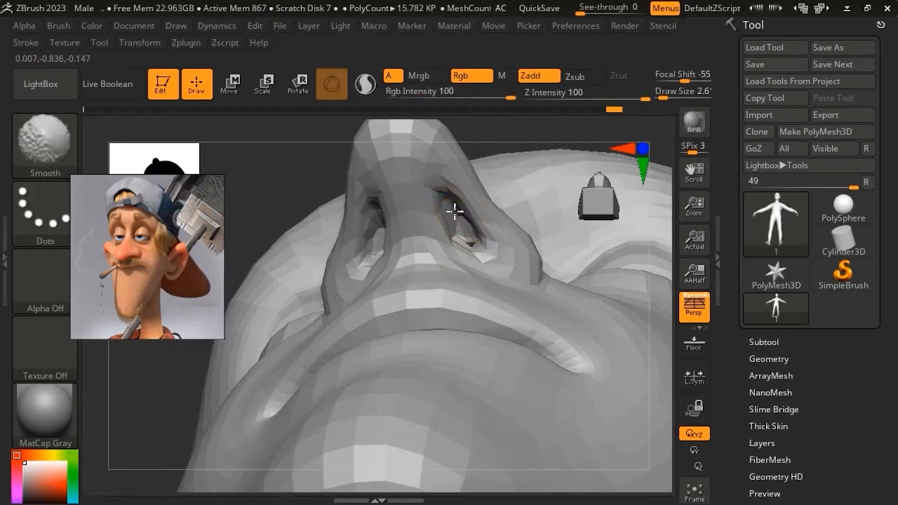
pyautogui.moveTo(453, 200)
pyautogui.mouseDown(button='right')
pyautogui.moveTo(488, 242)
pyautogui.moveTo(477, 281)
pyautogui.moveTo(474, 217)
pyautogui.moveTo(491, 341)
pyautogui.moveTo(484, 306)
pyautogui.mouseUp(button='right')
# - Adjust the sides and bridge of the nose with the Move brush at draw size about 12.9 and then 5.8
pyautogui.press('space')
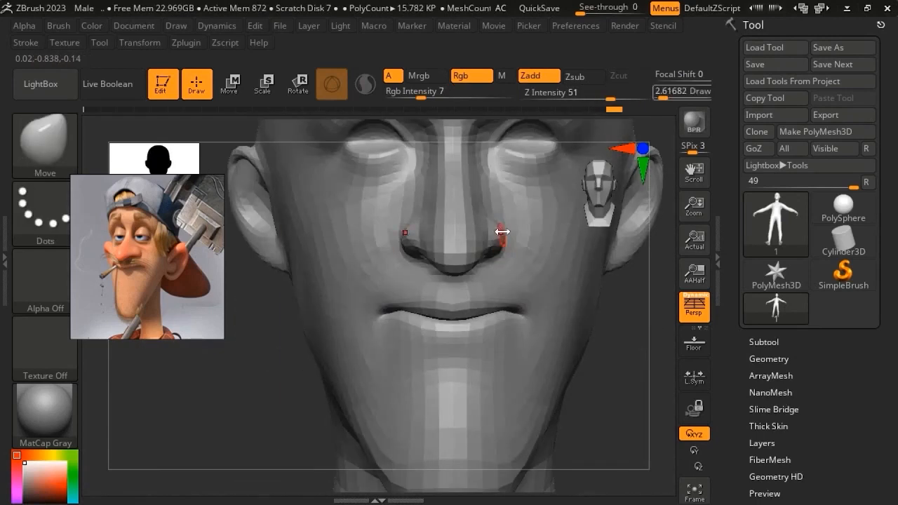
pyautogui.press('space')
pyautogui.moveTo(500, 228); pyautogui.dragTo(509, 226)
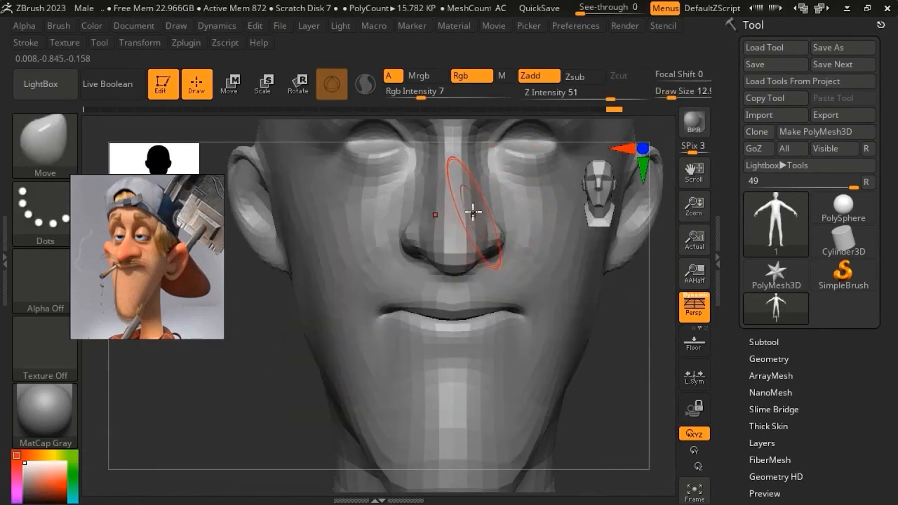
pyautogui.moveTo(473, 208); pyautogui.dragTo(463, 237, button='right')
pyautogui.press('space')
pyautogui.moveTo(457, 228); pyautogui.dragTo(459, 229)
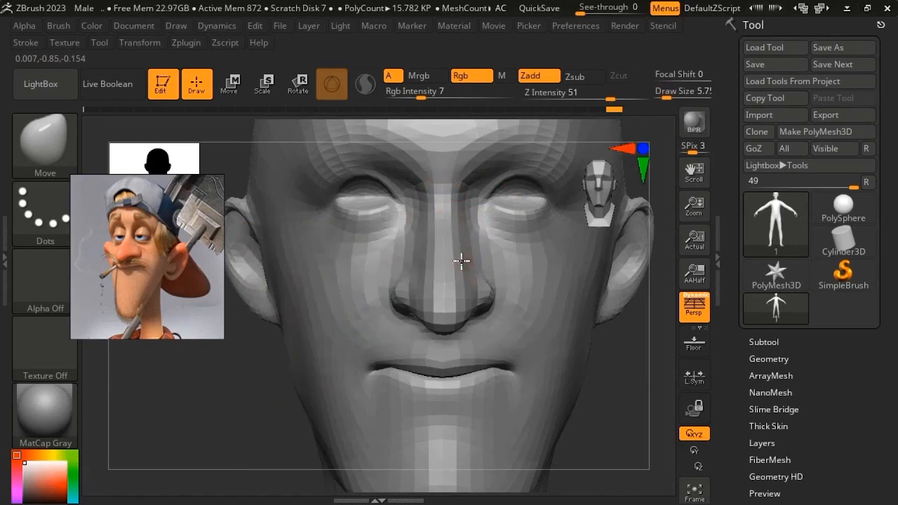
# - Raise the mesh's subdivision level and select the DamStandard brush at draw size about 9.4
pyautogui.press('d')
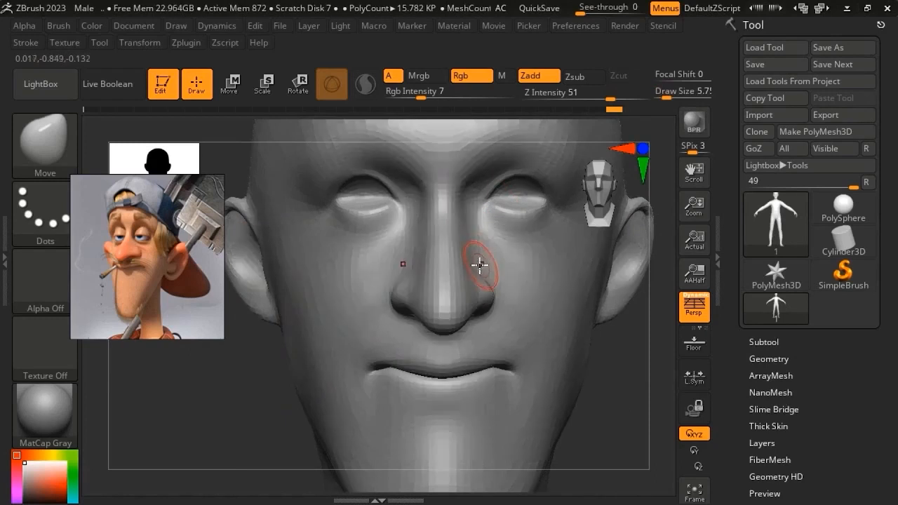
pyautogui.press('b')
pyautogui.press('d')
pyautogui.press('s')
pyautogui.press('space')
pyautogui.moveTo(458, 241); pyautogui.dragTo(464, 241)
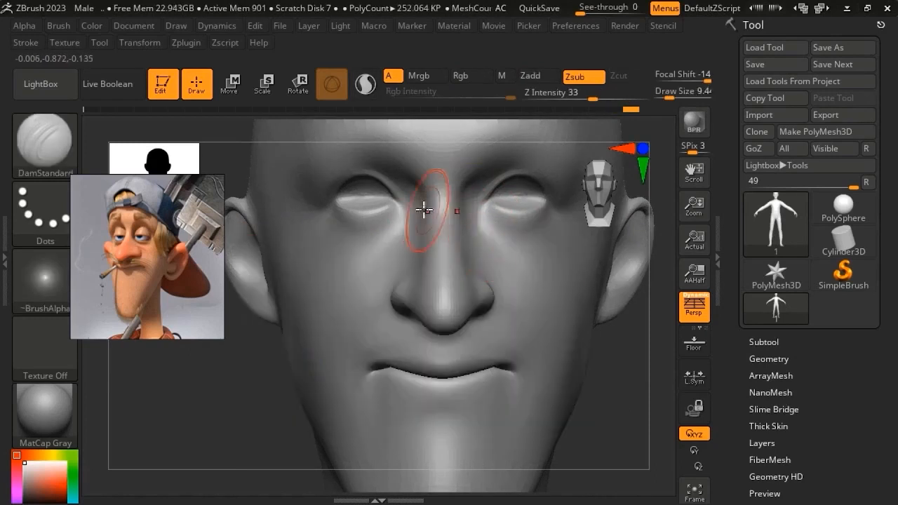
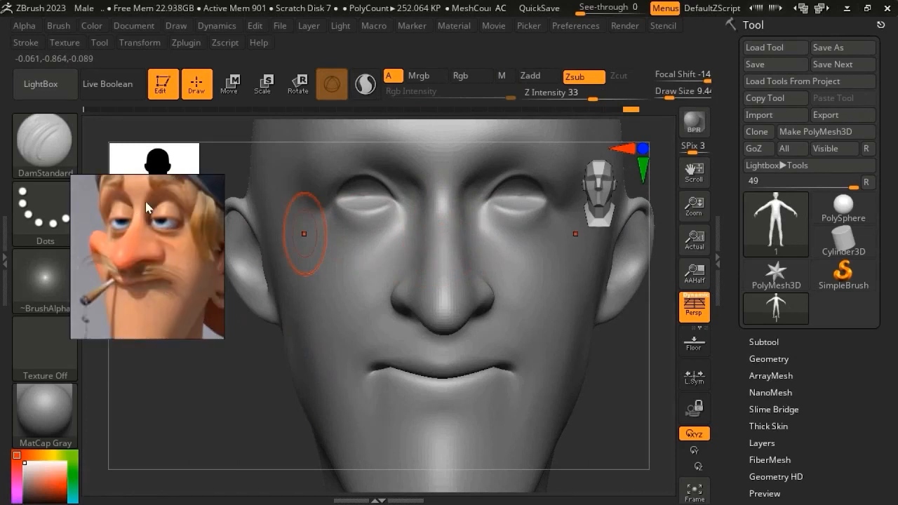
# - Set the DamStandard brush's Z intensity to 12 and carve the creases around the nostril wings
pyautogui.moveTo(466, 257)
pyautogui.mouseDown(button='right')
pyautogui.moveTo(473, 244)
pyautogui.moveTo(483, 256)
pyautogui.moveTo(475, 251)
pyautogui.mouseUp(button='right')
pyautogui.press('space')
pyautogui.moveTo(537, 298); pyautogui.dragTo(515, 301)
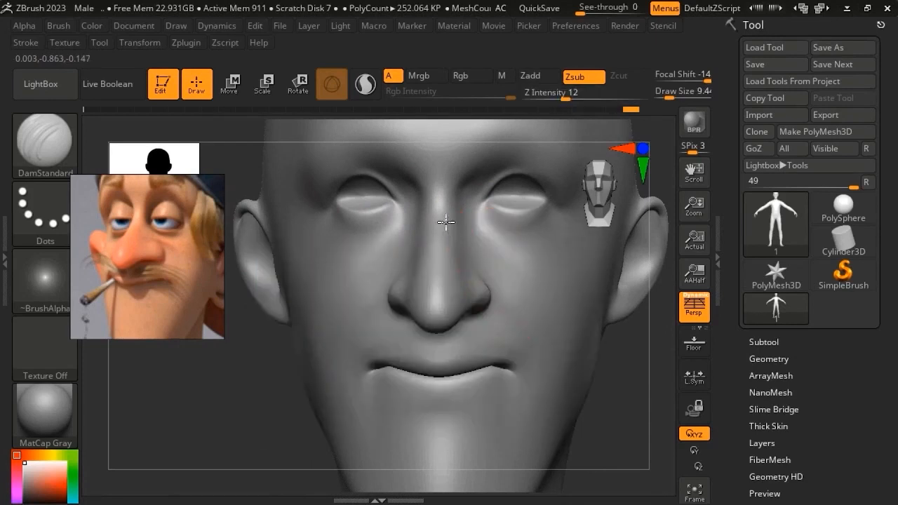
pyautogui.moveTo(469, 280); pyautogui.dragTo(443, 222, button='right')
pyautogui.moveTo(486, 280)
pyautogui.mouseDown(button='right')
pyautogui.moveTo(435, 242)
pyautogui.moveTo(427, 282)
pyautogui.mouseUp(button='right')
pyautogui.moveTo(396, 286)
pyautogui.mouseDown()
pyautogui.moveTo(402, 319)
pyautogui.moveTo(398, 286)
pyautogui.moveTo(414, 325)
pyautogui.mouseUp()
pyautogui.moveTo(413, 326); pyautogui.dragTo(398, 293, button='right')
pyautogui.moveTo(396, 296); pyautogui.dragTo(407, 327)
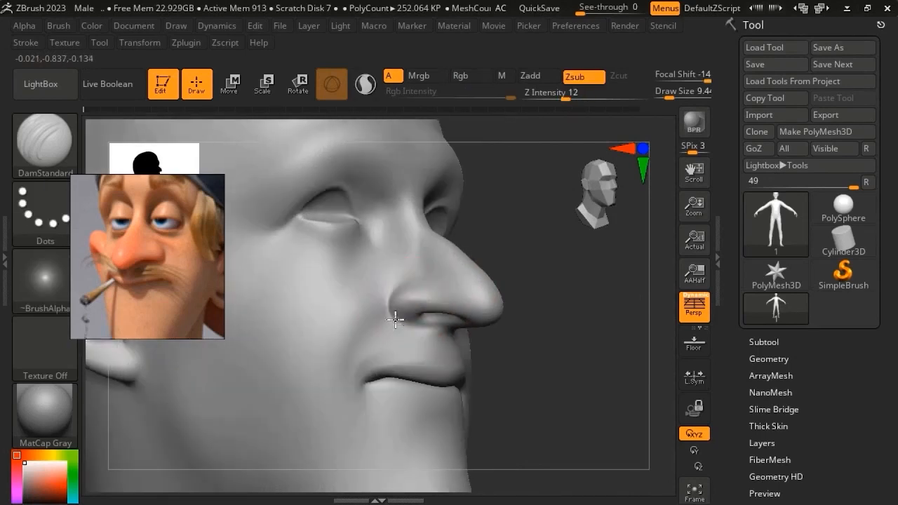
# - Reduce the draw size and smooth the bridge and side of the nose
pyautogui.keyDown('ctrl'); pyautogui.moveTo(404, 344); pyautogui.dragTo(461, 323, button='right'); pyautogui.keyUp('ctrl')
pyautogui.press('space')
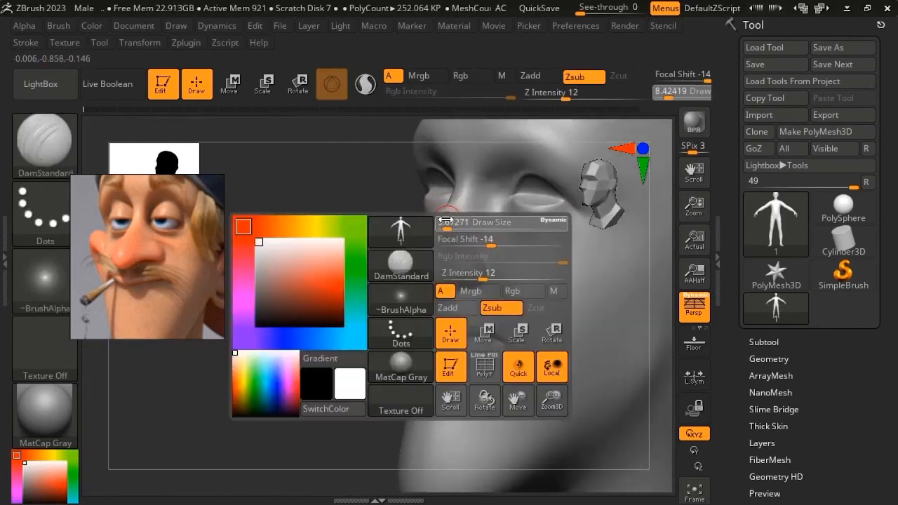
pyautogui.press('shift')
pyautogui.keyDown('shift'); pyautogui.moveTo(419, 245); pyautogui.dragTo(425, 241); pyautogui.keyUp('shift')
pyautogui.moveTo(452, 238); pyautogui.dragTo(435, 236, button='right')
pyautogui.moveTo(434, 237)
pyautogui.keyDown('shift'); pyautogui.mouseDown()
pyautogui.moveTo(428, 233)
pyautogui.moveTo(433, 238)
pyautogui.mouseUp(); pyautogui.keyUp('shift')
pyautogui.moveTo(437, 243); pyautogui.dragTo(425, 242, button='right')
pyautogui.keyDown('shift'); pyautogui.moveTo(427, 242); pyautogui.dragTo(432, 239); pyautogui.keyUp('shift')
# - Switch to the Move brush and adjust the contour of the nose
pyautogui.press('b')
pyautogui.press('m')
pyautogui.press('v')
pyautogui.press('space')
pyautogui.moveTo(428, 234)
pyautogui.mouseDown(button='right')
pyautogui.moveTo(463, 254)
pyautogui.moveTo(455, 268)
pyautogui.moveTo(470, 270)
pyautogui.moveTo(426, 301)
pyautogui.moveTo(407, 260)
pyautogui.mouseUp(button='right')
# - Build up the nose tip with the ClayBuildup brush, reducing the draw size to about 5, and smooth it
pyautogui.press('b')
pyautogui.press('c')
pyautogui.press('b')
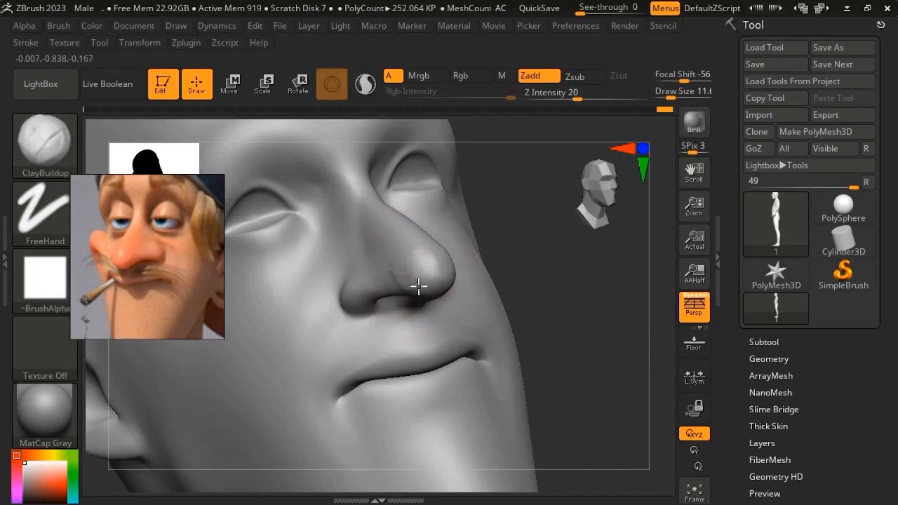
pyautogui.moveTo(406, 263); pyautogui.dragTo(417, 249, button='right')
pyautogui.press('space')
pyautogui.moveTo(417, 249); pyautogui.dragTo(408, 248)
pyautogui.press('shift')
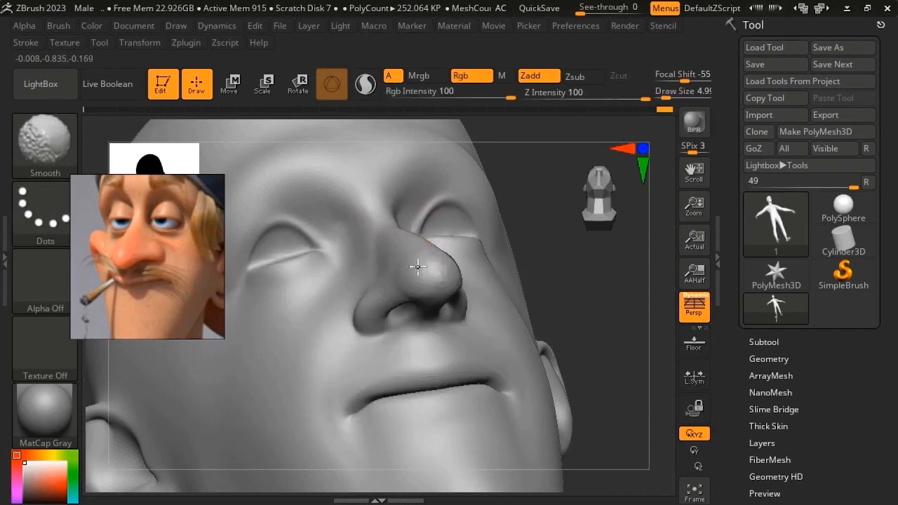
pyautogui.moveTo(441, 304); pyautogui.dragTo(446, 246, button='right')
pyautogui.moveTo(446, 298); pyautogui.dragTo(441, 248, button='right')
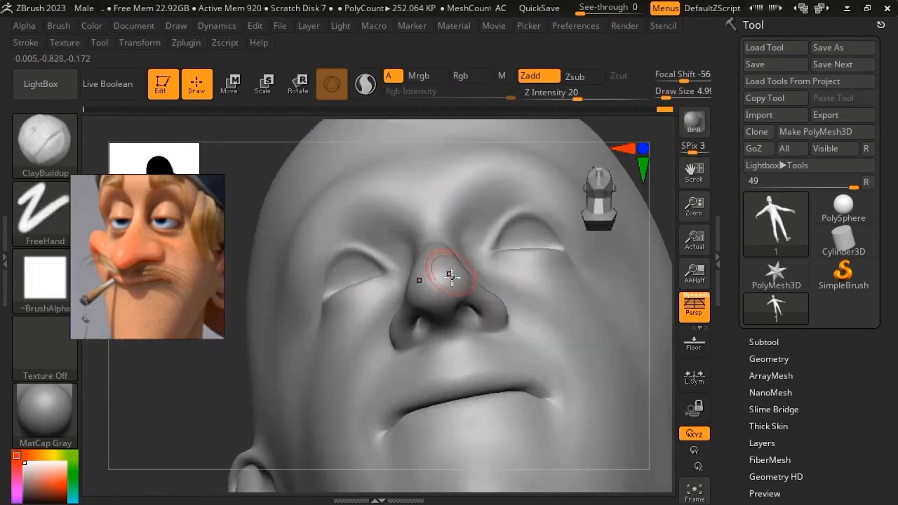
# - Switch to the DamStandard brush and smooth the underside of the nose tip
pyautogui.press('b')
pyautogui.press('d')
pyautogui.press('s')
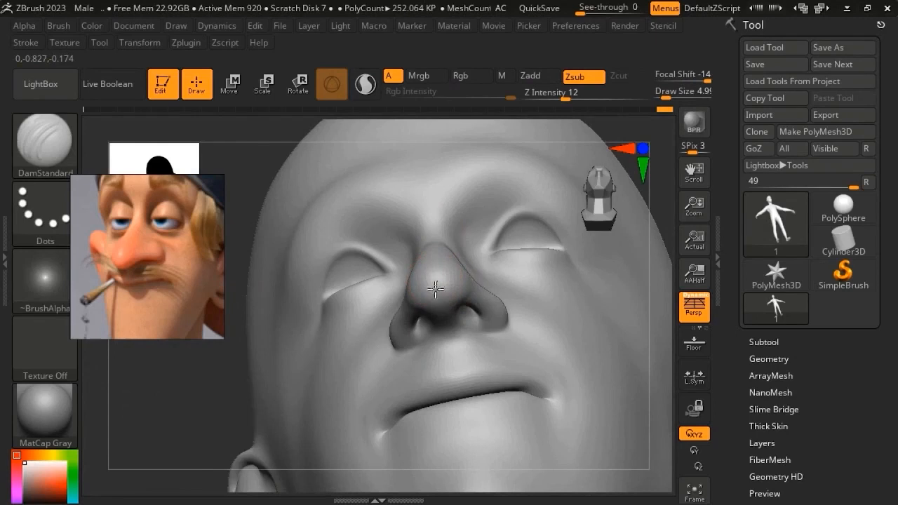
pyautogui.moveTo(436, 288)
pyautogui.mouseDown(button='right')
pyautogui.moveTo(475, 379)
pyautogui.moveTo(444, 299)
pyautogui.mouseUp(button='right')
pyautogui.keyDown('shift'); pyautogui.moveTo(441, 295); pyautogui.dragTo(459, 304); pyautogui.keyUp('shift')
# - Set the DamStandard focal shift to -23 and draw size to about 2.6, and carve a shallow groove down the nose tip
pyautogui.moveTo(459, 304); pyautogui.dragTo(453, 262, button='right')
pyautogui.press('space')
pyautogui.moveTo(464, 274)
pyautogui.mouseDown()
pyautogui.moveTo(450, 275)
pyautogui.moveTo(491, 278)
pyautogui.mouseUp()
pyautogui.moveTo(455, 261); pyautogui.dragTo(452, 260)
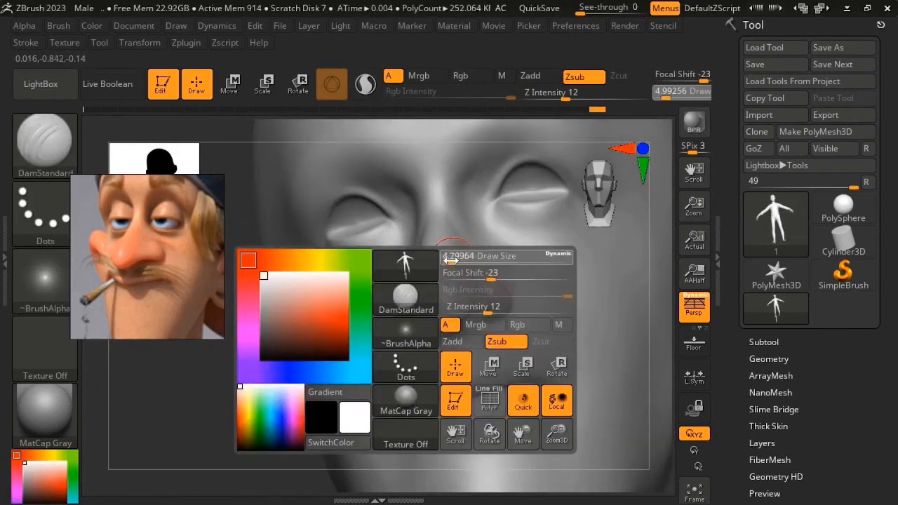
pyautogui.moveTo(452, 260); pyautogui.dragTo(451, 274, button='right')
pyautogui.keyDown('shift'); pyautogui.moveTo(451, 274); pyautogui.dragTo(453, 292); pyautogui.keyUp('shift')
pyautogui.moveTo(453, 293); pyautogui.dragTo(455, 313, button='right')
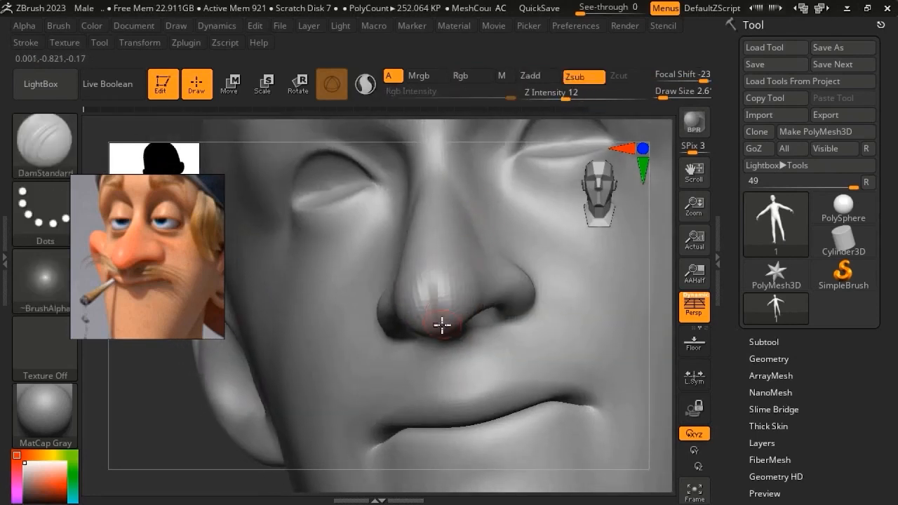
pyautogui.moveTo(436, 316); pyautogui.dragTo(432, 293, button='right')
pyautogui.moveTo(432, 294); pyautogui.dragTo(441, 333)
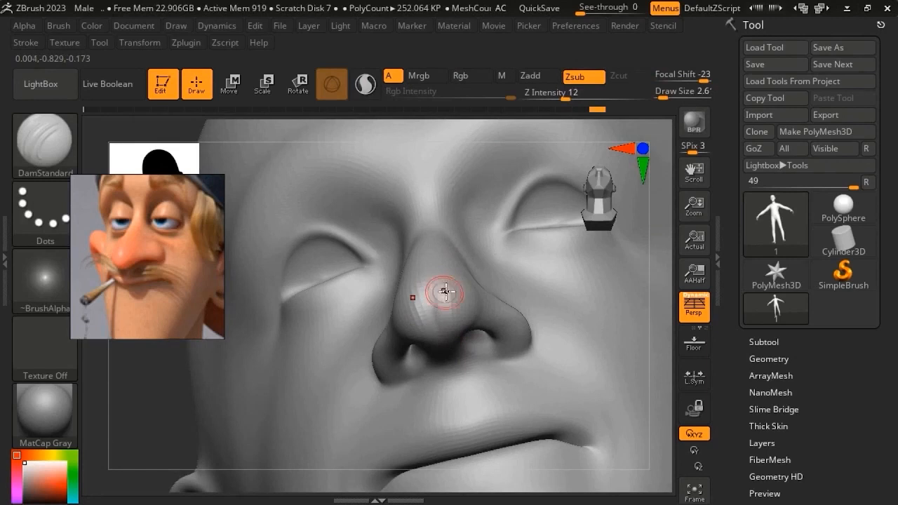
pyautogui.moveTo(456, 311)
pyautogui.mouseDown(button='right')
pyautogui.moveTo(444, 288)
pyautogui.moveTo(459, 234)
pyautogui.moveTo(477, 315)
pyautogui.moveTo(483, 292)
pyautogui.moveTo(488, 309)
pyautogui.moveTo(512, 316)
pyautogui.moveTo(516, 352)
pyautogui.mouseUp(button='right')
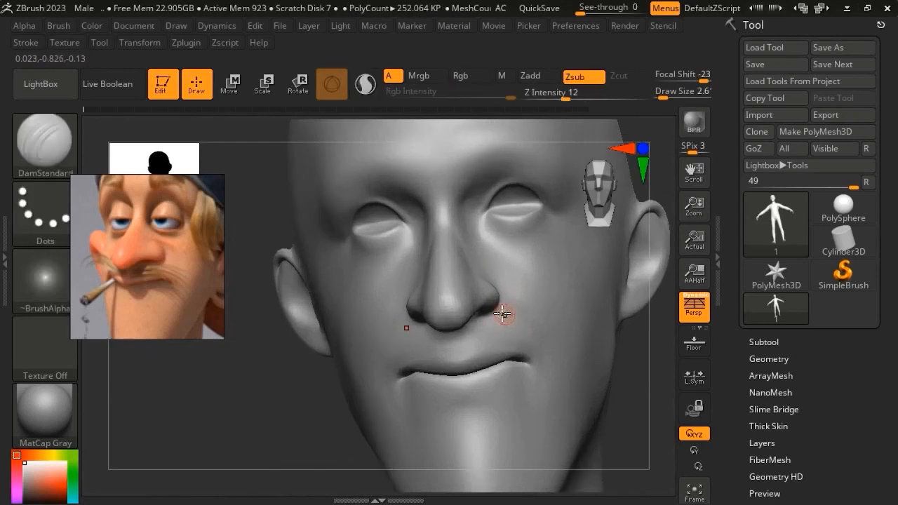
# - Reshape the nostril wings and sides of the nose with the Move brush at draw size about 6.6
pyautogui.moveTo(505, 313); pyautogui.dragTo(484, 312, button='right')
pyautogui.press('b')
pyautogui.press('m')
pyautogui.press('v')
pyautogui.rightClick(504, 306)
pyautogui.moveTo(514, 295); pyautogui.dragTo(510, 296)
pyautogui.moveTo(503, 260); pyautogui.dragTo(509, 260)
pyautogui.moveTo(500, 295)
pyautogui.mouseDown(button='right')
pyautogui.moveTo(516, 295)
pyautogui.moveTo(496, 290)
pyautogui.mouseUp(button='right')
pyautogui.rightClick(499, 289)
pyautogui.moveTo(500, 261); pyautogui.dragTo(497, 260)
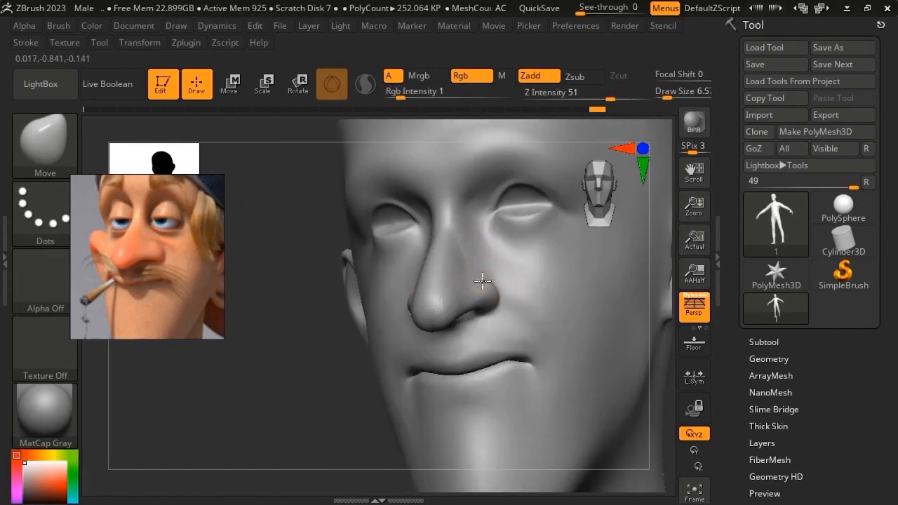
pyautogui.moveTo(525, 276); pyautogui.dragTo(484, 295, button='right')
pyautogui.press('b')
pyautogui.press('d')
pyautogui.press('s')
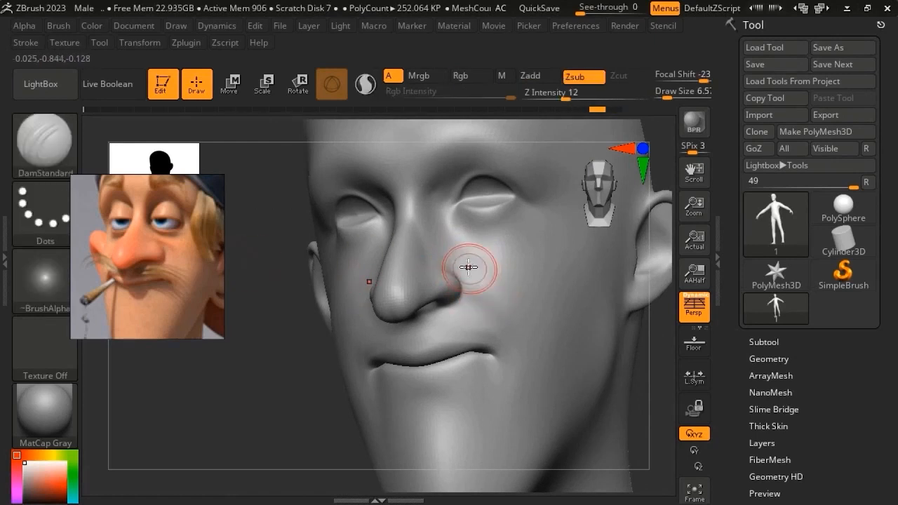
pyautogui.moveTo(484, 258); pyautogui.dragTo(461, 249, button='right')
# - Reshape the nose, mouth corners and eye area with the Move brush, reducing the draw size to about 22
pyautogui.press('b')
pyautogui.press('m')
pyautogui.press('v')
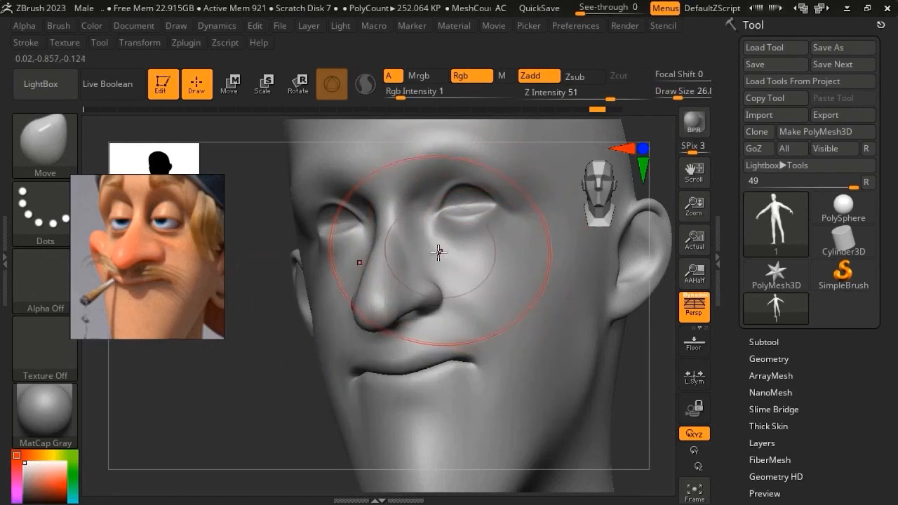
pyautogui.press('space')
pyautogui.moveTo(419, 257); pyautogui.dragTo(412, 255)
pyautogui.moveTo(373, 313); pyautogui.dragTo(374, 309)
pyautogui.moveTo(421, 371); pyautogui.dragTo(463, 360)
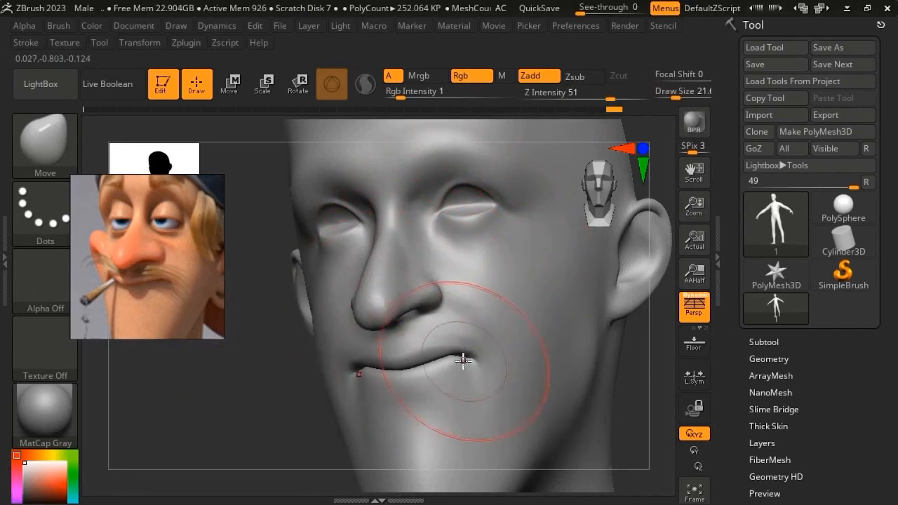
pyautogui.moveTo(466, 215); pyautogui.dragTo(474, 233)
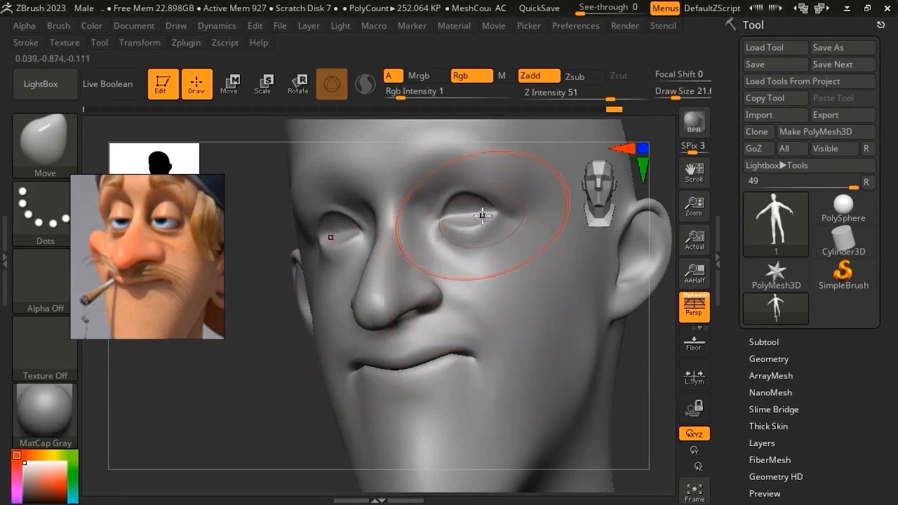
# - Carve the creases under the eyes with the DamStandard brush at draw size about 4.3
pyautogui.moveTo(484, 246)
pyautogui.keyDown('ctrl'); pyautogui.mouseDown(button='right')
pyautogui.moveTo(473, 220)
pyautogui.moveTo(469, 241)
pyautogui.mouseUp(button='right'); pyautogui.keyUp('ctrl')
pyautogui.press('space')
pyautogui.click(457, 232)
pyautogui.press('b')
pyautogui.press('d')
pyautogui.press('s')
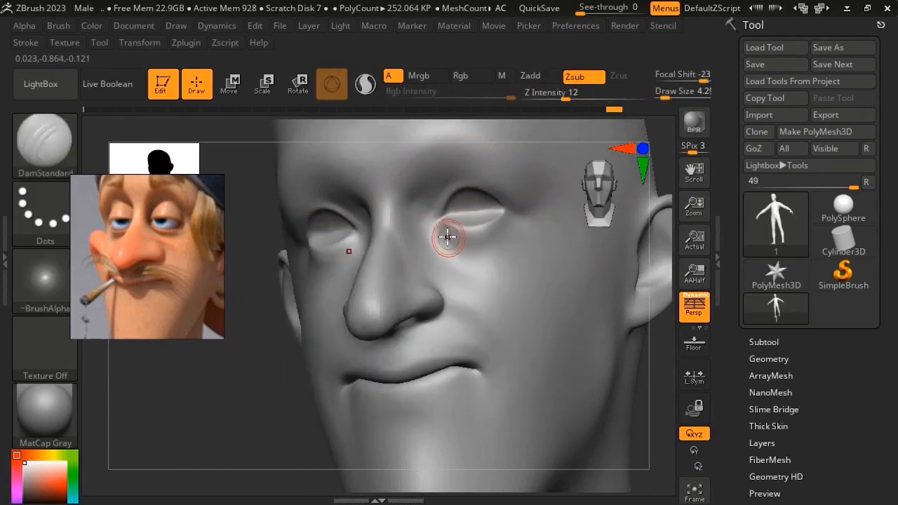
pyautogui.moveTo(449, 238); pyautogui.dragTo(485, 253)
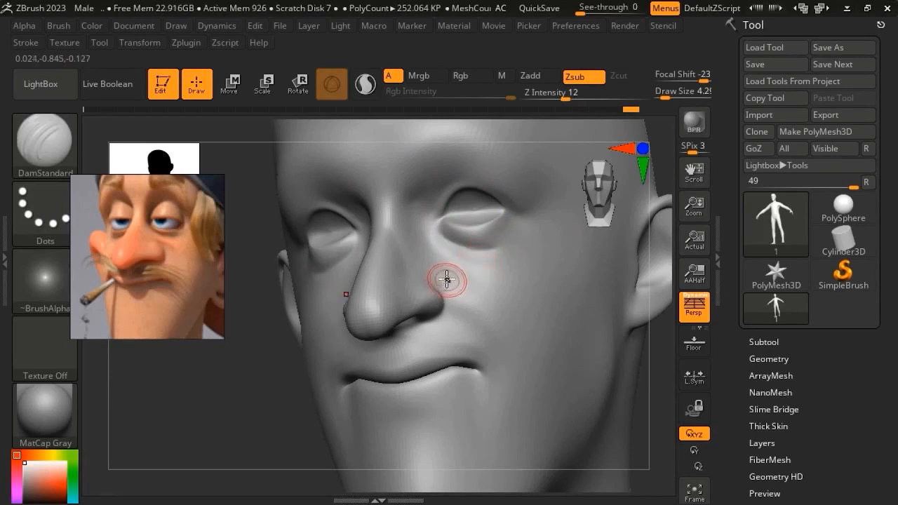
# - Adjust the eyelids and eye bags with the Move brush, finishing at draw size about 7.5
pyautogui.press('b')
pyautogui.press('m')
pyautogui.press('v')
pyautogui.press('space')
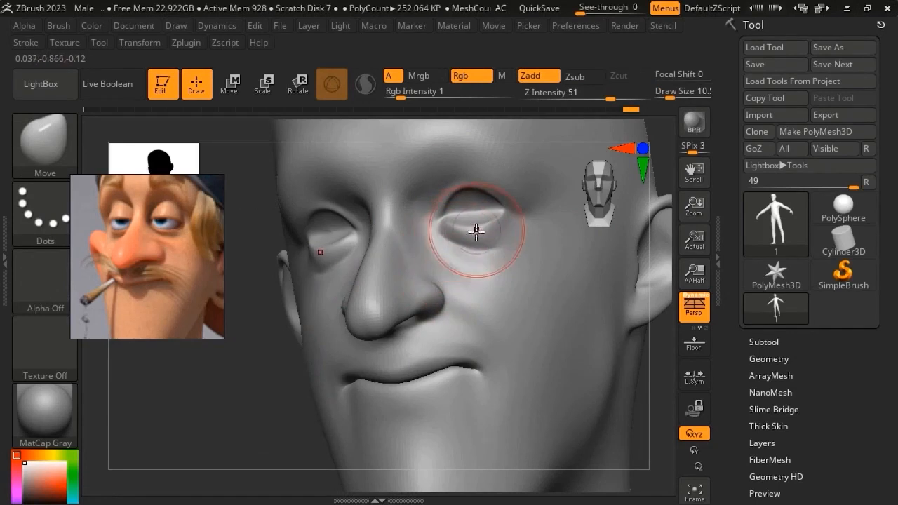
pyautogui.press('space')
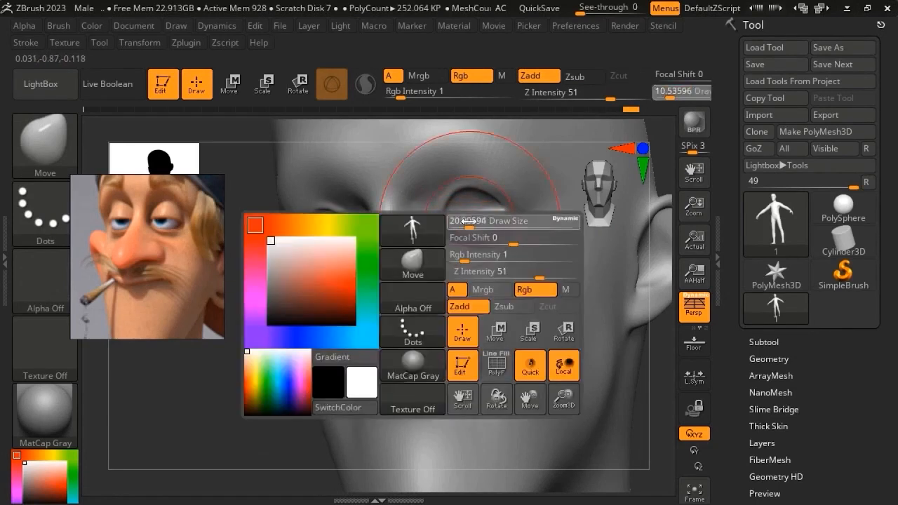
pyautogui.press('space')
pyautogui.moveTo(443, 226); pyautogui.dragTo(441, 226)
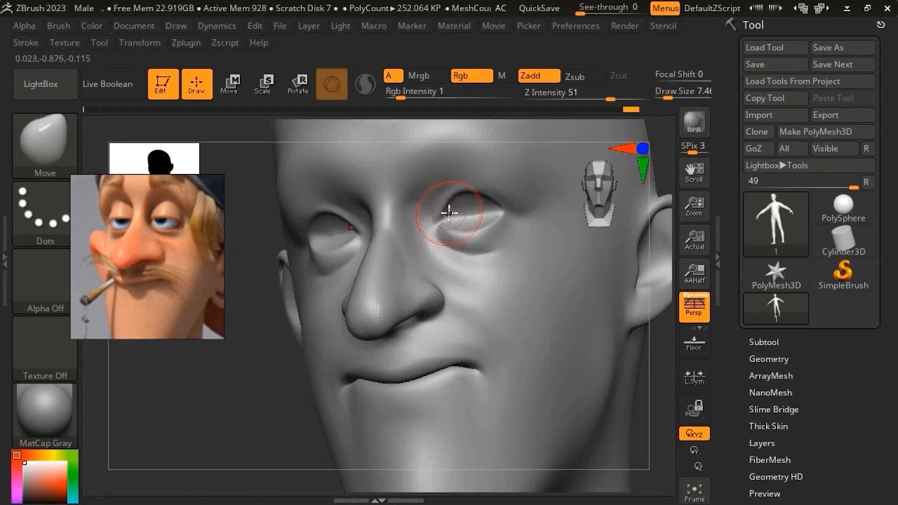
# - Carve the cheek creases running out from the nostril wings with the DamStandard brush at draw size about 7.5 and then 2.6
pyautogui.press('b')
pyautogui.press('d')
pyautogui.press('s')
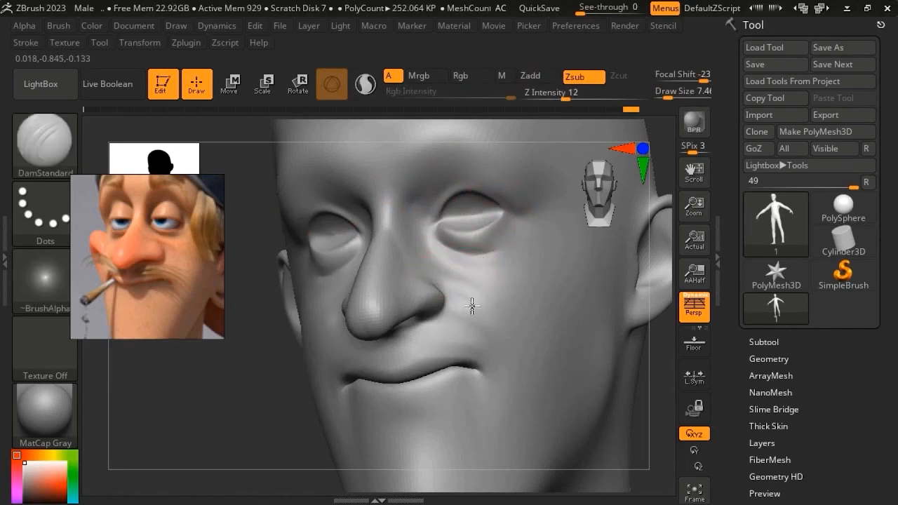
pyautogui.moveTo(464, 300); pyautogui.dragTo(438, 289, button='right')
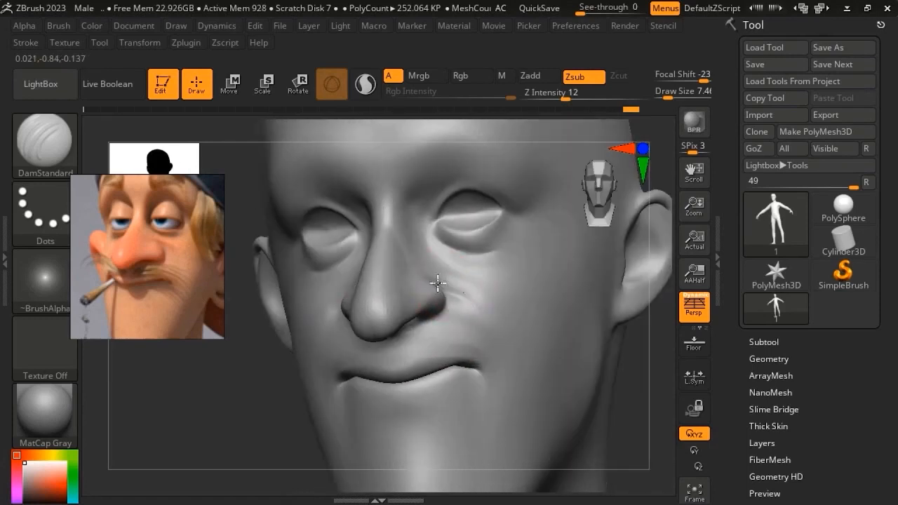
pyautogui.moveTo(440, 284)
pyautogui.keyDown('ctrl'); pyautogui.mouseDown(button='right')
pyautogui.moveTo(483, 237)
pyautogui.moveTo(471, 244)
pyautogui.moveTo(489, 270)
pyautogui.moveTo(480, 284)
pyautogui.moveTo(489, 253)
pyautogui.mouseUp(button='right'); pyautogui.keyUp('ctrl')
pyautogui.moveTo(489, 254); pyautogui.dragTo(517, 280, button='right')
pyautogui.moveTo(517, 280)
pyautogui.keyDown('ctrl'); pyautogui.mouseDown(button='right')
pyautogui.moveTo(507, 393)
pyautogui.moveTo(479, 311)
pyautogui.moveTo(470, 319)
pyautogui.moveTo(459, 311)
pyautogui.mouseUp(button='right'); pyautogui.keyUp('ctrl')
pyautogui.rightClick(459, 310)
pyautogui.moveTo(436, 287); pyautogui.dragTo(440, 294, button='right')
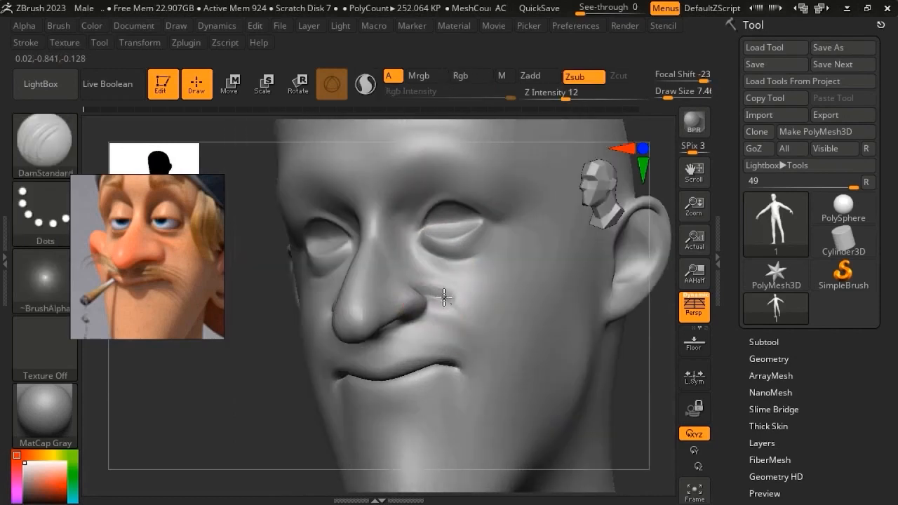
pyautogui.press('space')
pyautogui.moveTo(443, 258); pyautogui.dragTo(436, 258)
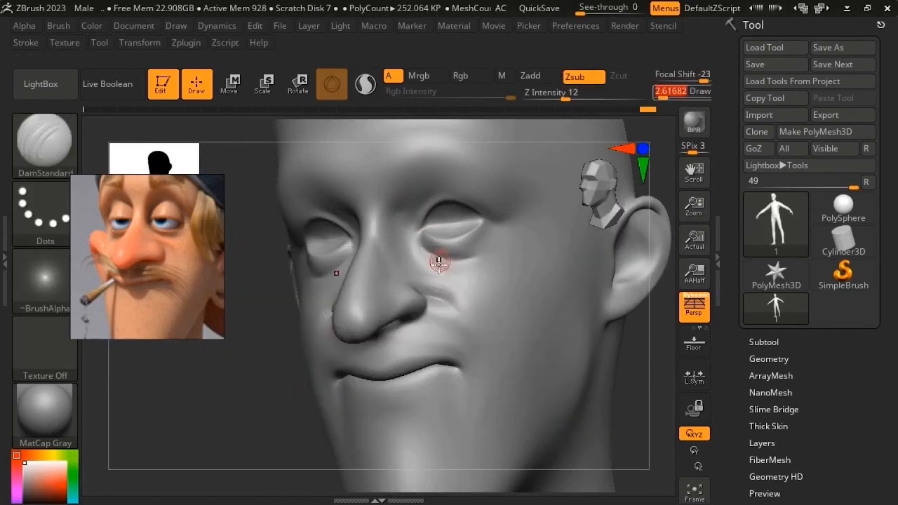
# - Build up the cheek folds beside the nostrils with the ClayBuildup brush at draw size about 6.6 and smooth them at about 2.2
pyautogui.keyDown('shift'); pyautogui.moveTo(437, 311); pyautogui.dragTo(440, 319, button='right'); pyautogui.keyUp('shift')
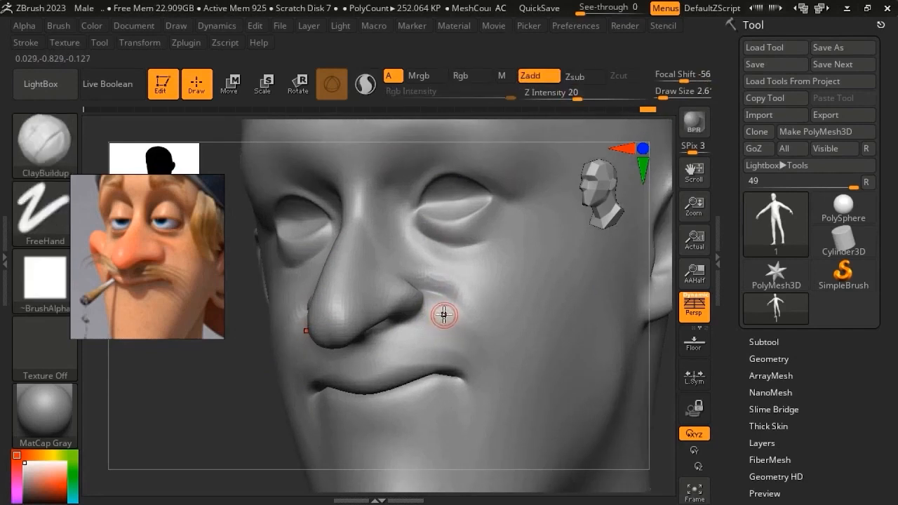
pyautogui.press('space')
pyautogui.click(440, 260)
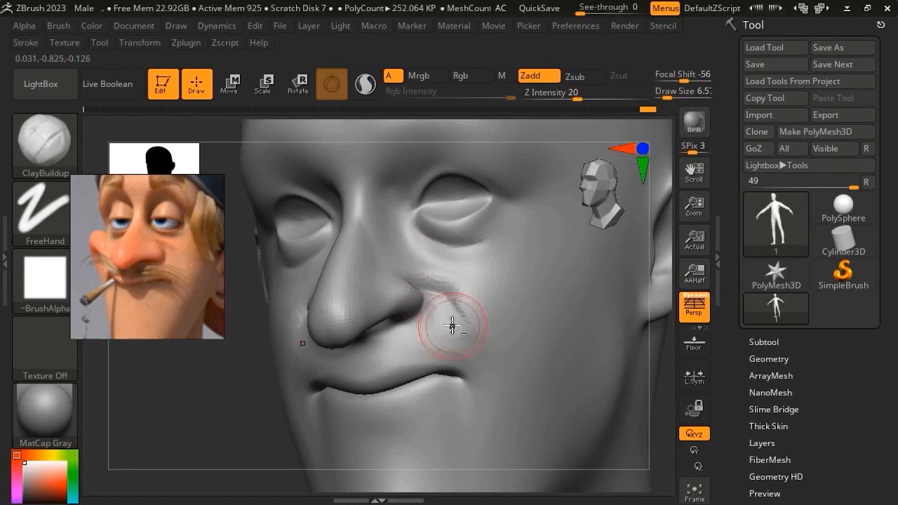
pyautogui.press('space')
pyautogui.click(435, 258)
pyautogui.keyDown('shift'); pyautogui.moveTo(442, 300); pyautogui.dragTo(435, 302); pyautogui.keyUp('shift')
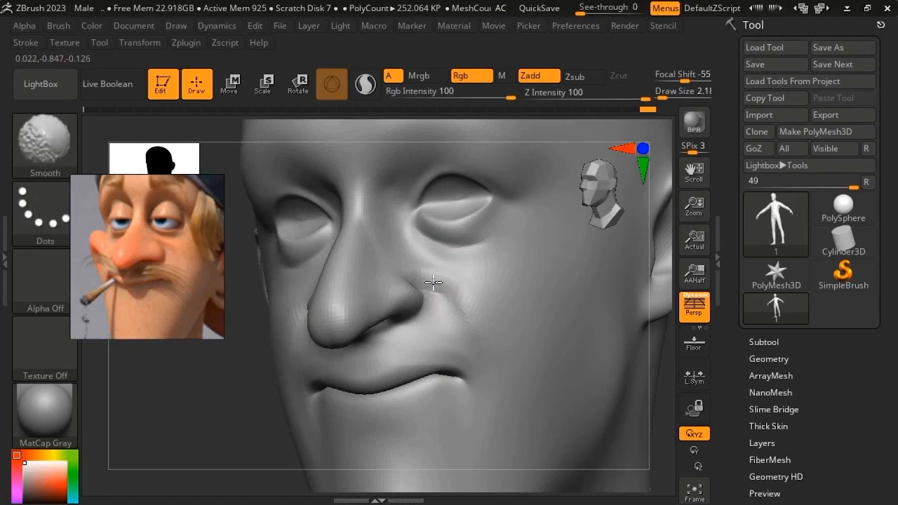
# - Adjust the cheek folds beside the nostrils with the Move brush at draw size about 5.8
pyautogui.moveTo(453, 292); pyautogui.dragTo(472, 295, button='right')
pyautogui.press('b')
pyautogui.press('m')
pyautogui.press('v')
pyautogui.press('space')
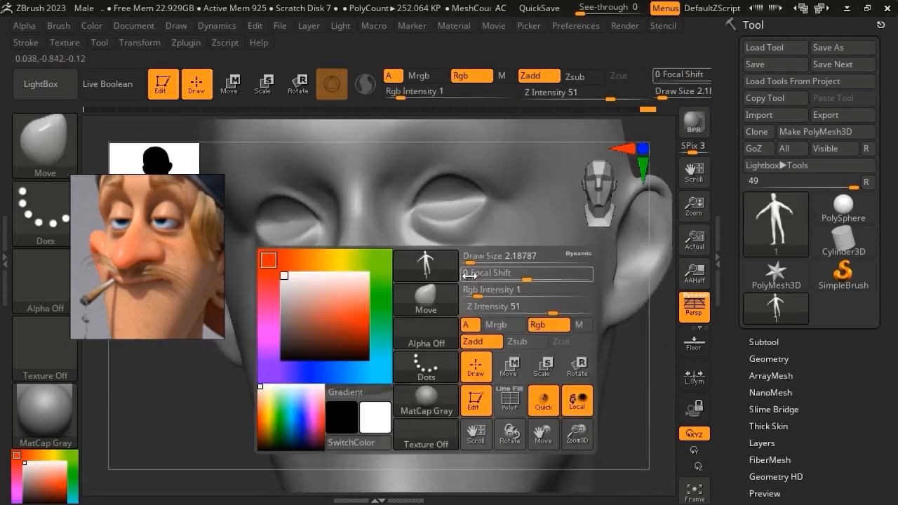
pyautogui.moveTo(472, 261); pyautogui.dragTo(477, 261)
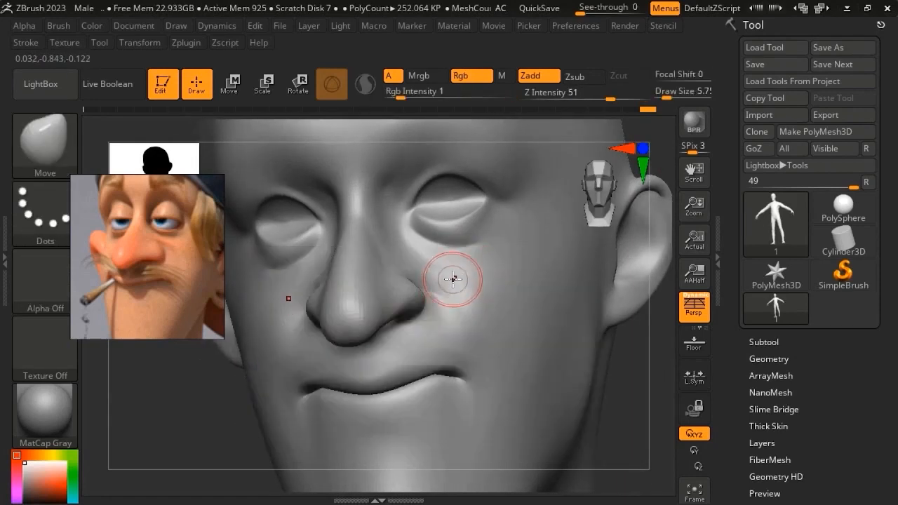
# - Build up the cheek folds beside the nostrils with the Standard brush at draw size about 5.8 and smooth them
pyautogui.moveTo(453, 282); pyautogui.dragTo(449, 288, button='right')
pyautogui.press('b')
pyautogui.press('s')
pyautogui.press('t')
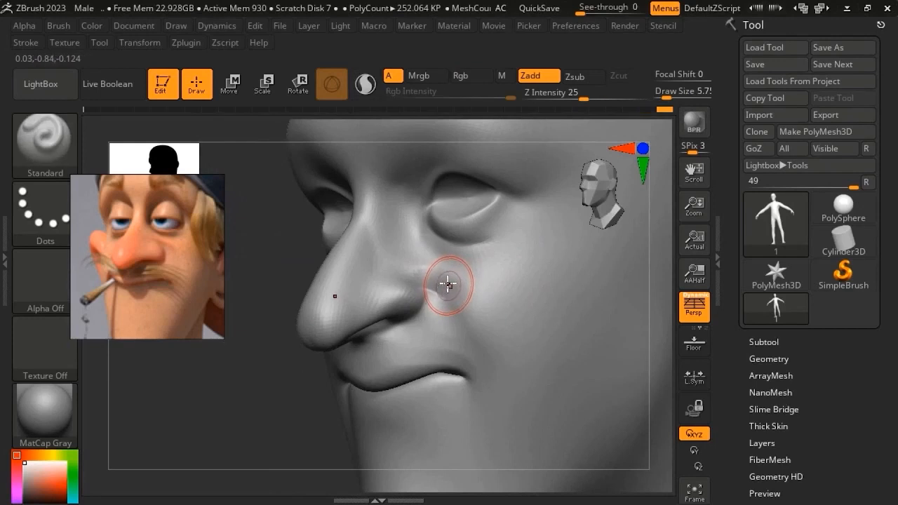
pyautogui.moveTo(449, 293); pyautogui.dragTo(429, 284, button='right')
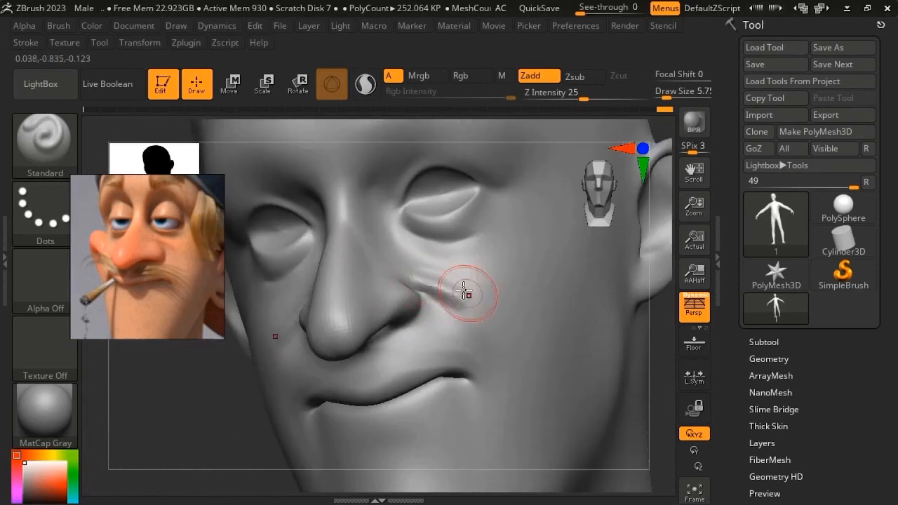
pyautogui.keyDown('shift'); pyautogui.moveTo(476, 300); pyautogui.dragTo(456, 278); pyautogui.keyUp('shift')
pyautogui.moveTo(443, 282)
pyautogui.mouseDown(button='right')
pyautogui.moveTo(495, 267)
pyautogui.moveTo(459, 264)
pyautogui.mouseUp(button='right')
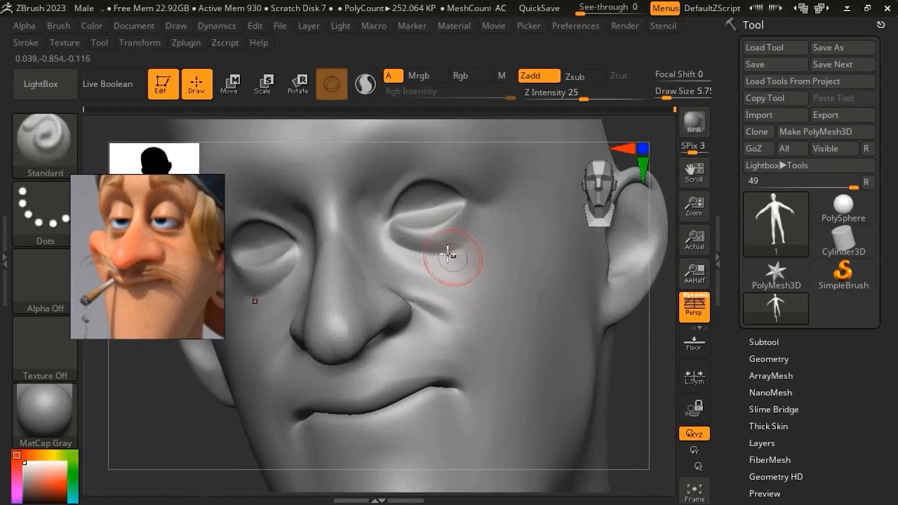
# - Paint a mask over the upper eyelids with the MaskPen brush and invert it so only the lids can be sculpted
pyautogui.moveTo(429, 228); pyautogui.dragTo(508, 255, button='right')
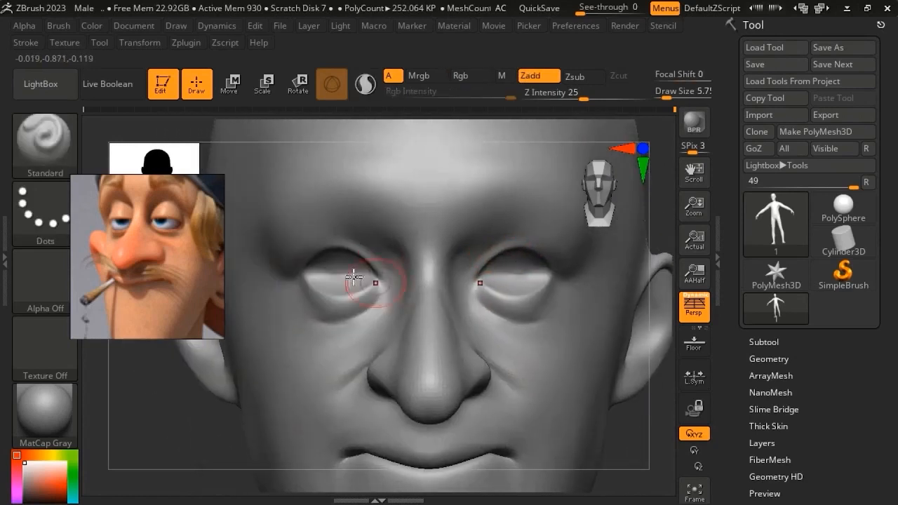
pyautogui.moveTo(394, 295); pyautogui.dragTo(307, 302, button='right')
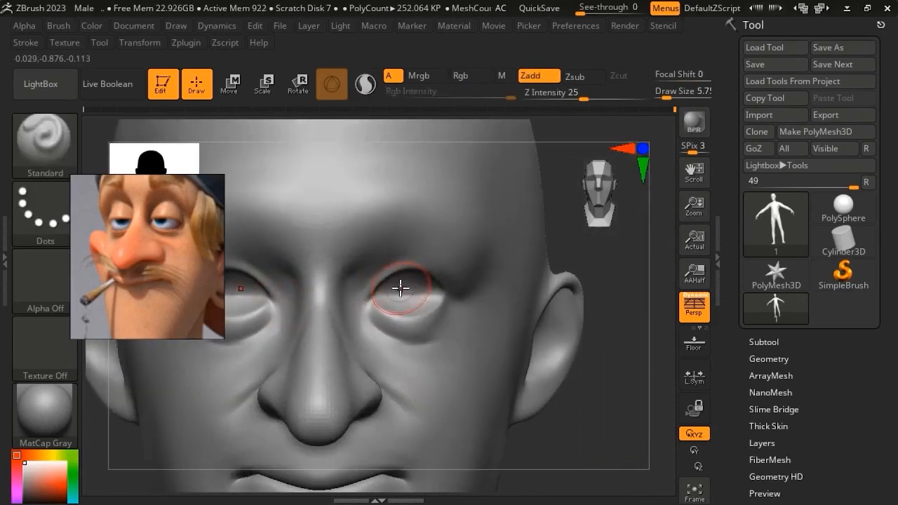
pyautogui.press('ctrl')
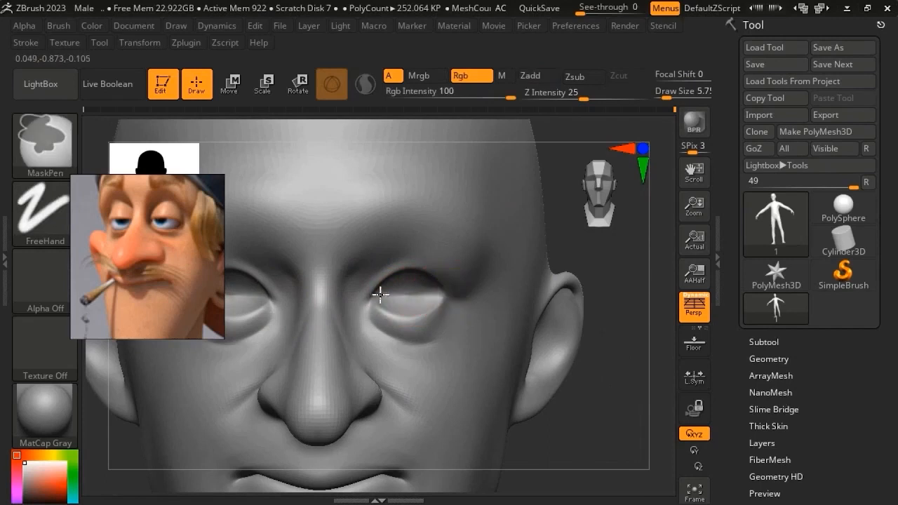
pyautogui.keyDown('ctrl'); pyautogui.moveTo(442, 278); pyautogui.dragTo(431, 273); pyautogui.keyUp('ctrl')
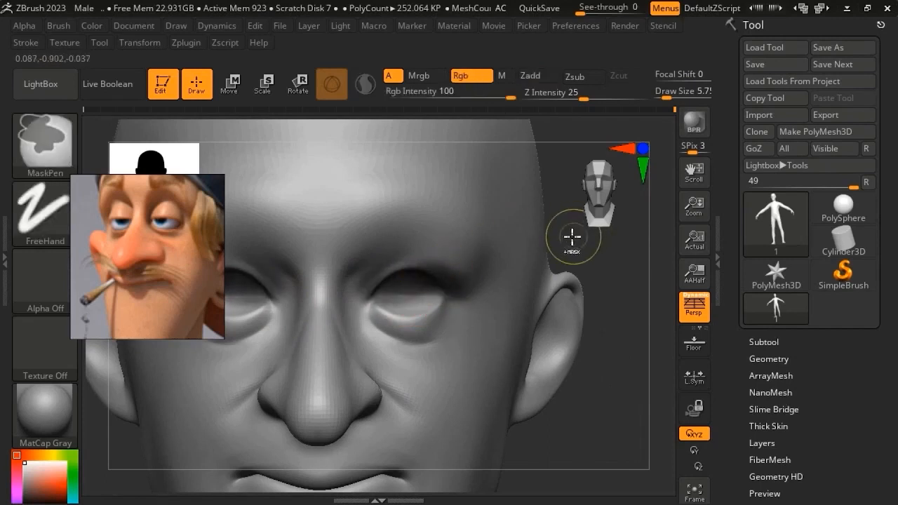
pyautogui.hotkey('ctrl', 'i')
# - Pull the upper eyelids down into a half-closed shape with the Move brush at draw sizes about 15.5 and 9.4, and clear the mask
pyautogui.press('b')
pyautogui.press('m')
pyautogui.press('v')
pyautogui.press('space')
pyautogui.moveTo(415, 257); pyautogui.dragTo(423, 257)
pyautogui.moveTo(415, 271)
pyautogui.mouseDown(button='right')
pyautogui.moveTo(368, 268)
pyautogui.moveTo(401, 274)
pyautogui.mouseUp(button='right')
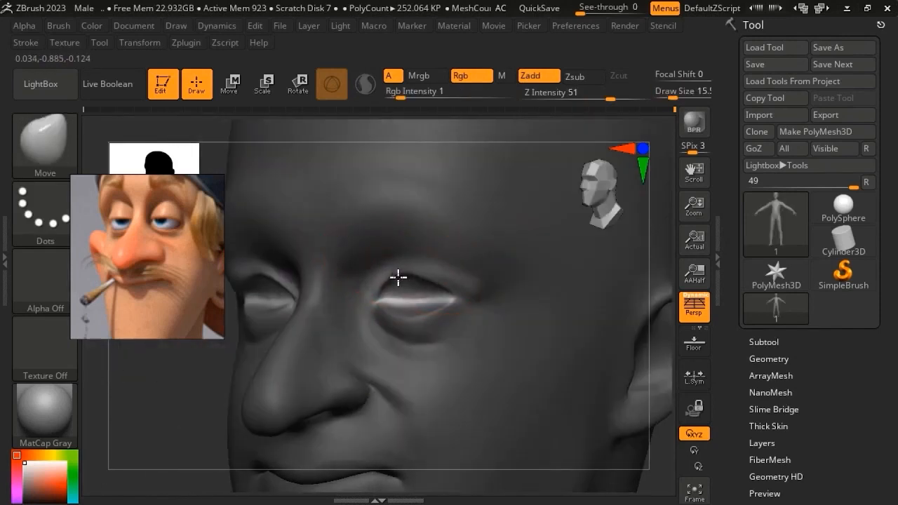
pyautogui.press('space')
pyautogui.moveTo(404, 257); pyautogui.dragTo(396, 262)
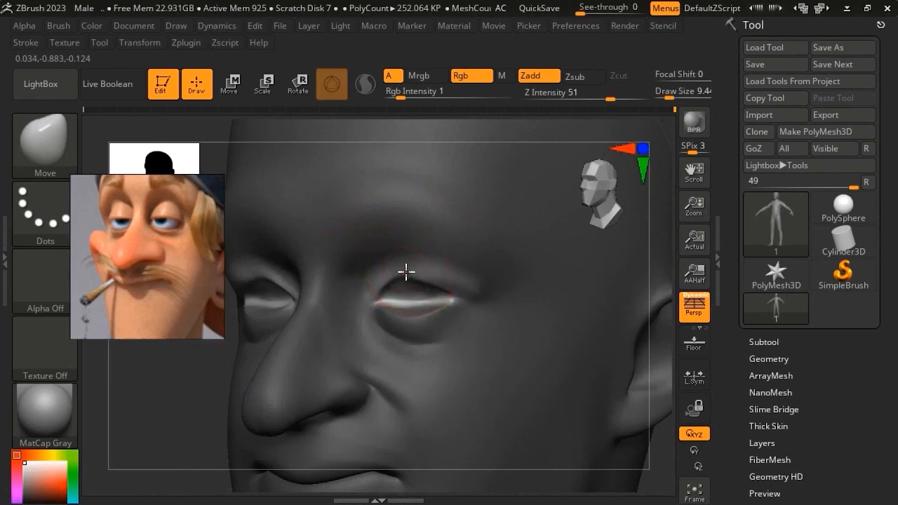
pyautogui.moveTo(431, 274)
pyautogui.mouseDown(button='right')
pyautogui.moveTo(435, 284)
pyautogui.moveTo(425, 268)
pyautogui.mouseUp(button='right')
pyautogui.press('space')
pyautogui.moveTo(424, 259); pyautogui.dragTo(418, 259)
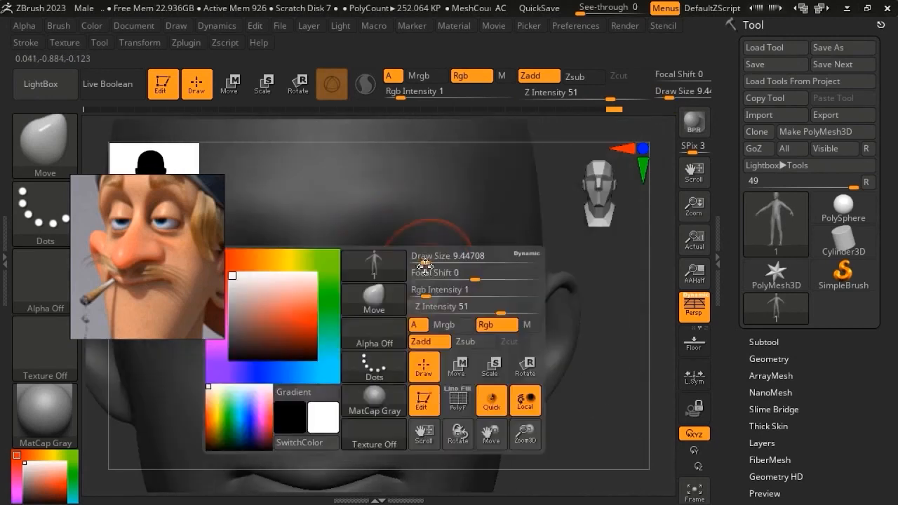
pyautogui.moveTo(417, 265)
pyautogui.keyDown('ctrl'); pyautogui.mouseDown(button='right')
pyautogui.moveTo(414, 301)
pyautogui.moveTo(432, 288)
pyautogui.moveTo(400, 269)
pyautogui.mouseUp(button='right'); pyautogui.keyUp('ctrl')
pyautogui.keyDown('ctrl'); pyautogui.moveTo(268, 397); pyautogui.dragTo(273, 417); pyautogui.keyUp('ctrl')
# - Sharpen the eyelid lines and outer eye corners with the DamStandard brush at draw size about 6.6
pyautogui.moveTo(428, 274)
pyautogui.keyDown('ctrl'); pyautogui.mouseDown(button='right')
pyautogui.moveTo(430, 247)
pyautogui.moveTo(433, 327)
pyautogui.moveTo(423, 355)
pyautogui.moveTo(414, 311)
pyautogui.mouseUp(button='right'); pyautogui.keyUp('ctrl')
pyautogui.press('b')
pyautogui.press('d')
pyautogui.press('s')
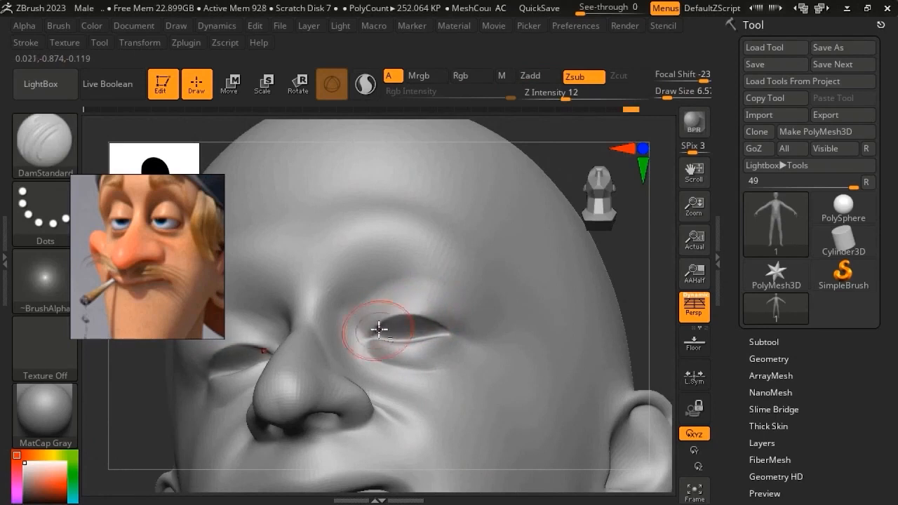
pyautogui.moveTo(421, 312); pyautogui.dragTo(445, 275, button='right')
pyautogui.moveTo(444, 275); pyautogui.dragTo(509, 244, button='right')
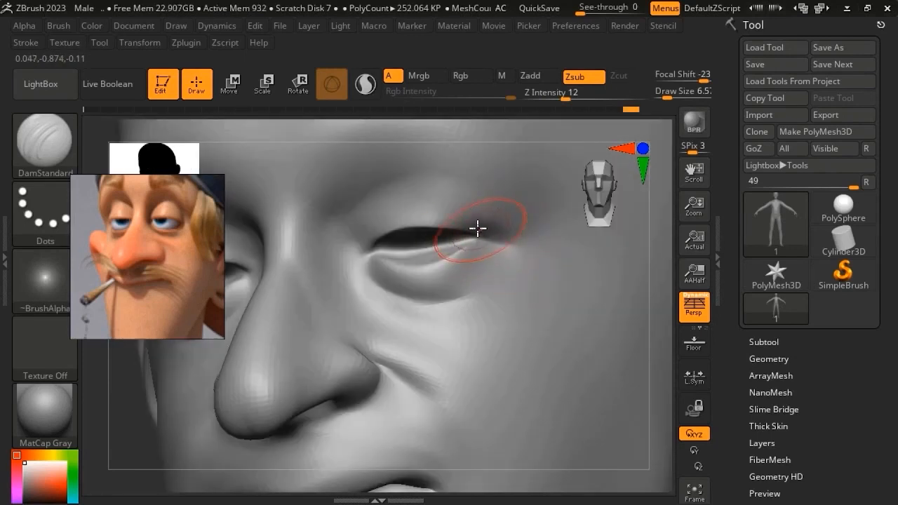
# - Build up the upper eyelids with the Standard brush at draw size about 3.7, undoing two strokes, and smooth the surface
pyautogui.press('b')
pyautogui.press('s')
pyautogui.press('t')
pyautogui.press('space')
pyautogui.moveTo(437, 225); pyautogui.dragTo(433, 225)
pyautogui.hotkey('ctrl', 'z')
pyautogui.hotkey('ctrl', 'z')
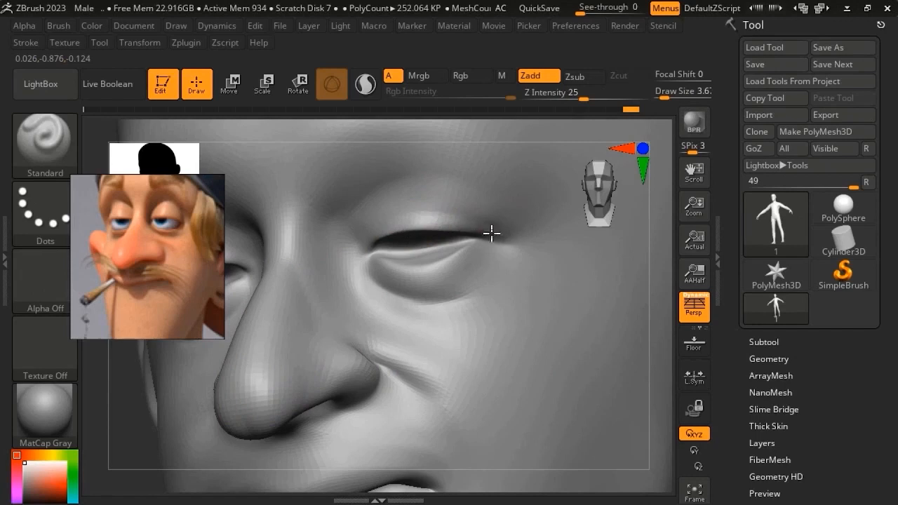
pyautogui.moveTo(507, 234)
pyautogui.keyDown('ctrl'); pyautogui.mouseDown(button='right')
pyautogui.moveTo(470, 210)
pyautogui.moveTo(510, 248)
pyautogui.mouseUp(button='right'); pyautogui.keyUp('ctrl')
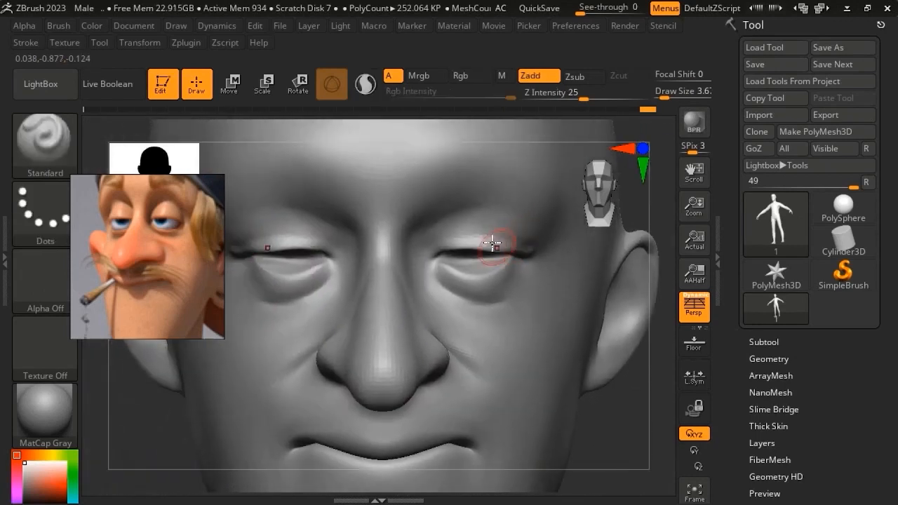
pyautogui.press('shift')
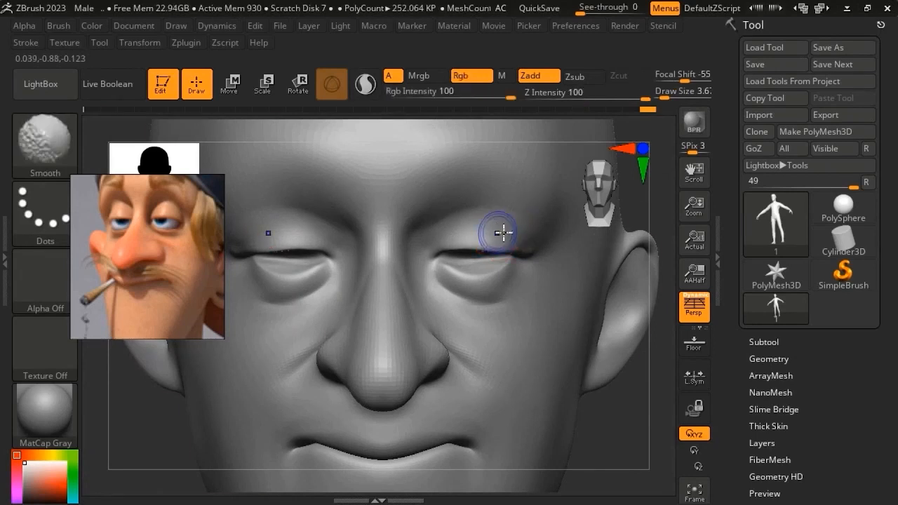
# - Smooth the upper eyelid topology with the wireframe temporarily displayed
pyautogui.hotkey('shift', 'f')
pyautogui.keyDown('ctrl'); pyautogui.moveTo(519, 246); pyautogui.dragTo(408, 334, button='right'); pyautogui.keyUp('ctrl')
pyautogui.keyDown('ctrl'); pyautogui.moveTo(445, 276); pyautogui.dragTo(448, 263, button='right'); pyautogui.keyUp('ctrl')
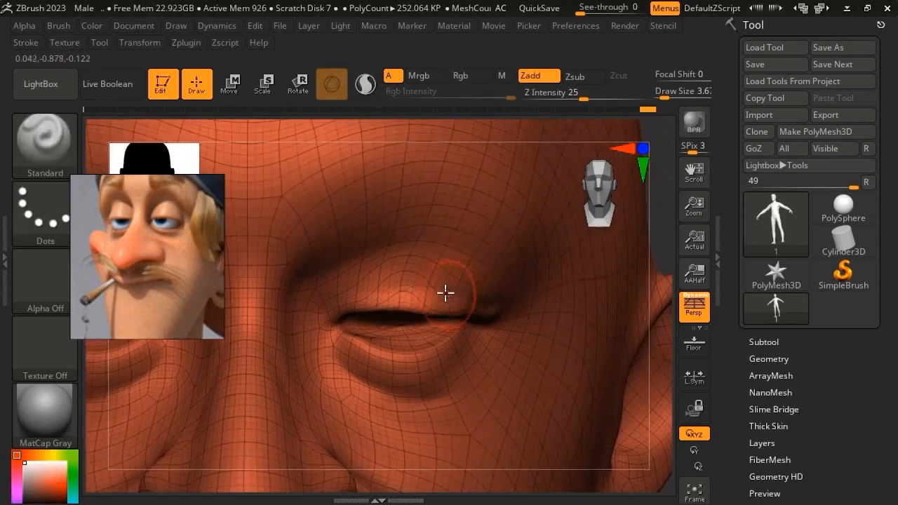
pyautogui.press('shift')
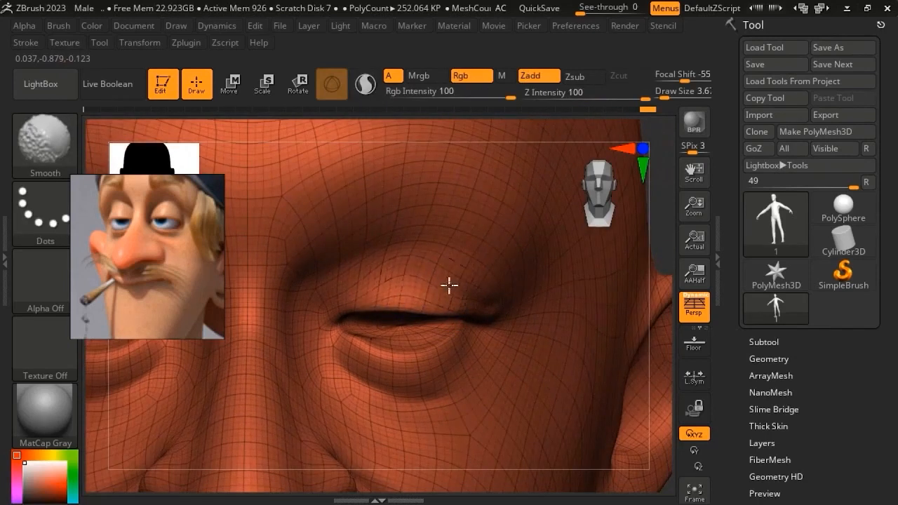
pyautogui.keyDown('ctrl'); pyautogui.moveTo(428, 298); pyautogui.dragTo(463, 333, button='right'); pyautogui.keyUp('ctrl')
pyautogui.hotkey('shift', 'f')
pyautogui.moveTo(463, 333)
pyautogui.keyDown('alt'); pyautogui.mouseDown(button='right')
pyautogui.moveTo(525, 287)
pyautogui.moveTo(508, 297)
pyautogui.moveTo(515, 310)
pyautogui.mouseUp(button='right'); pyautogui.keyUp('alt')
# - Adjust the upper eyelid edges with the Move brush at draw sizes about 3.7 and 6.6, and smooth them
pyautogui.rightClick(521, 290)
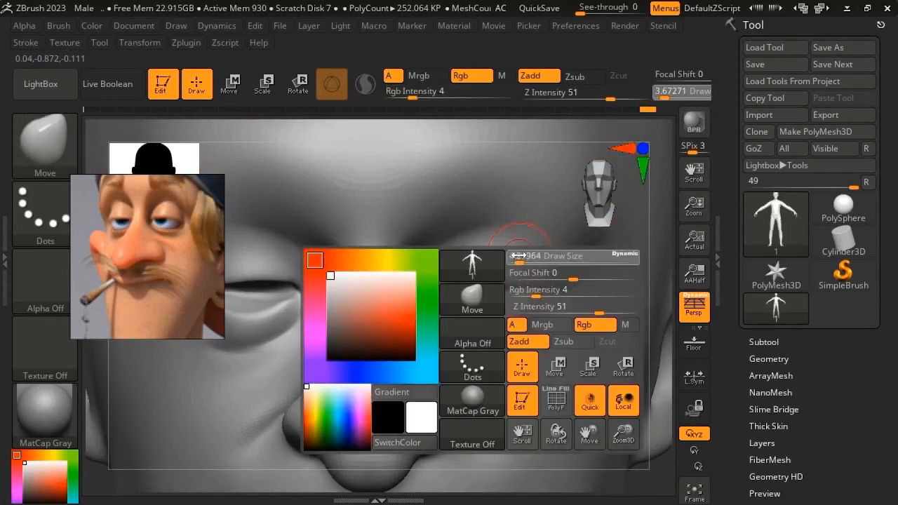
pyautogui.hotkey('ctrl', 'z')
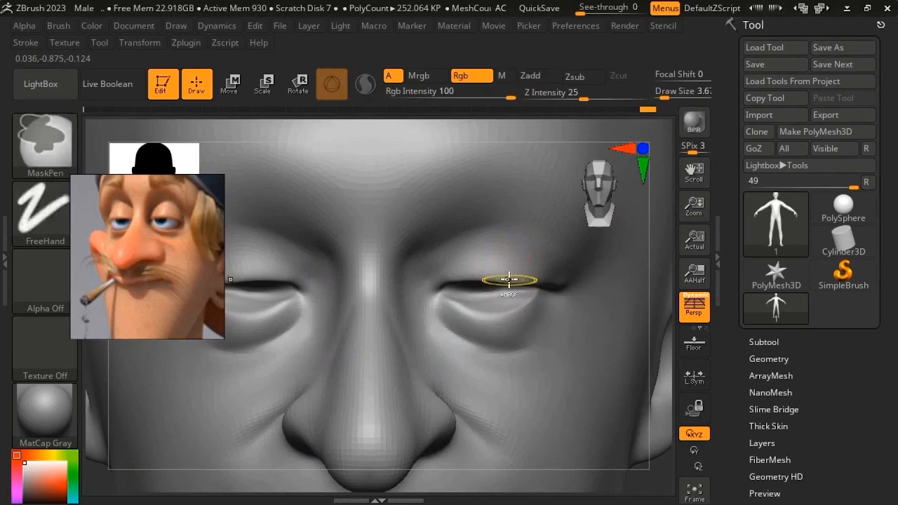
pyautogui.moveTo(509, 282); pyautogui.dragTo(510, 276)
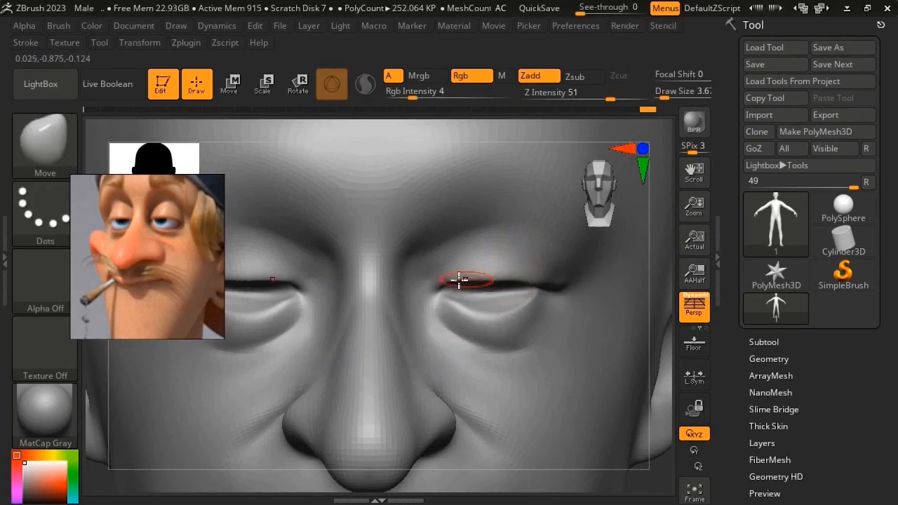
pyautogui.press('space')
pyautogui.moveTo(504, 263); pyautogui.dragTo(507, 262)
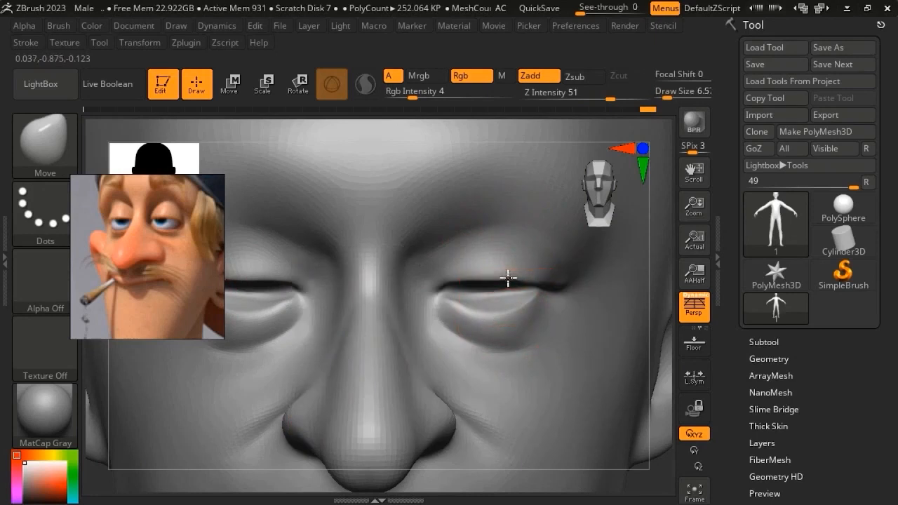
pyautogui.moveTo(550, 290); pyautogui.dragTo(556, 288, button='right')
pyautogui.press('shift')
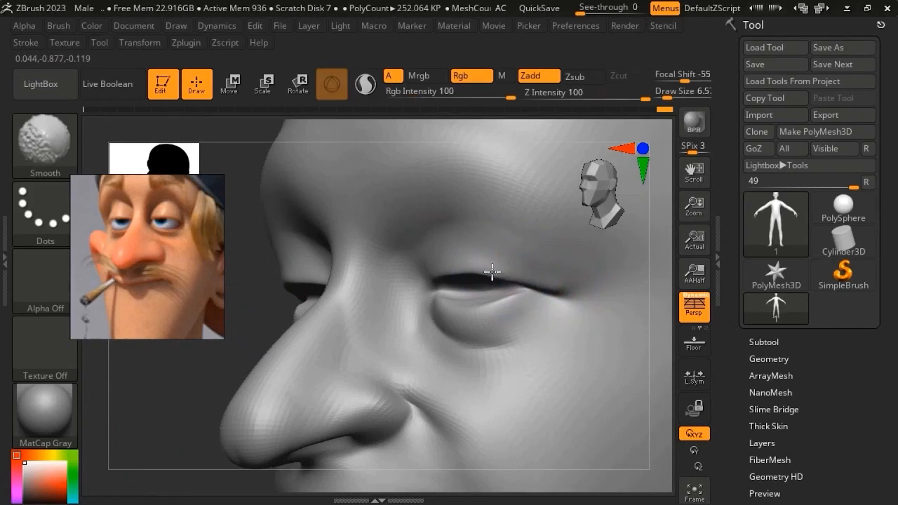
# - Refine the outer eye corners and upper eyelids with the Move brush at draw size about 6.6 and then 7.5
pyautogui.moveTo(551, 288)
pyautogui.keyDown('shift'); pyautogui.mouseDown(button='right')
pyautogui.moveTo(559, 279)
pyautogui.moveTo(524, 232)
pyautogui.moveTo(523, 200)
pyautogui.mouseUp(button='right'); pyautogui.keyUp('shift')
pyautogui.moveTo(531, 271)
pyautogui.keyDown('alt'); pyautogui.mouseDown(button='right')
pyautogui.moveTo(493, 267)
pyautogui.moveTo(491, 291)
pyautogui.mouseUp(button='right'); pyautogui.keyUp('alt')
pyautogui.press('space')
pyautogui.moveTo(465, 254)
pyautogui.mouseDown()
pyautogui.moveTo(468, 236)
pyautogui.moveTo(465, 252)
pyautogui.mouseUp()
pyautogui.hotkey('ctrl', 'z')
pyautogui.press('space')
pyautogui.moveTo(515, 278)
pyautogui.keyDown('ctrl'); pyautogui.mouseDown(button='right')
pyautogui.moveTo(522, 255)
pyautogui.moveTo(508, 262)
pyautogui.mouseUp(button='right'); pyautogui.keyUp('ctrl')
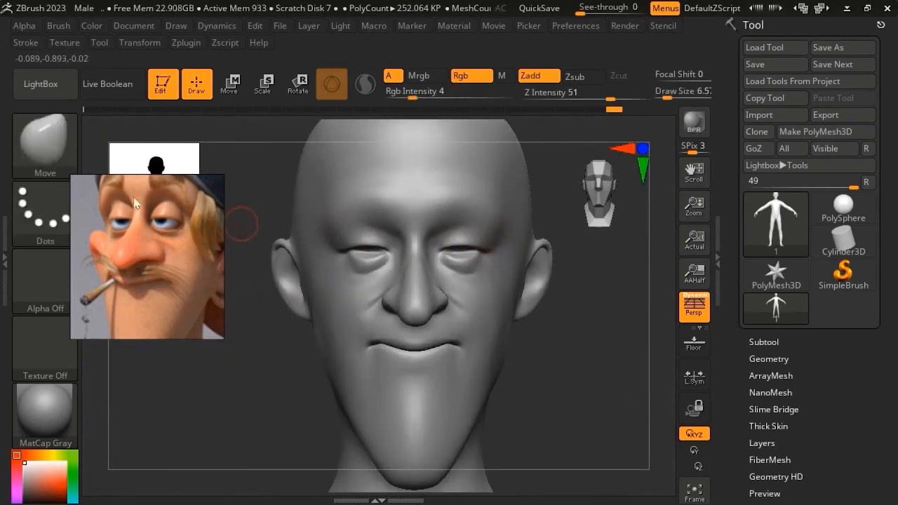
pyautogui.keyDown('ctrl'); pyautogui.moveTo(390, 217); pyautogui.dragTo(375, 238, button='right'); pyautogui.keyUp('ctrl')
pyautogui.press('space')
pyautogui.click(368, 218)
pyautogui.moveTo(379, 216)
pyautogui.mouseDown(button='right')
pyautogui.moveTo(467, 218)
pyautogui.moveTo(418, 213)
pyautogui.mouseUp(button='right')
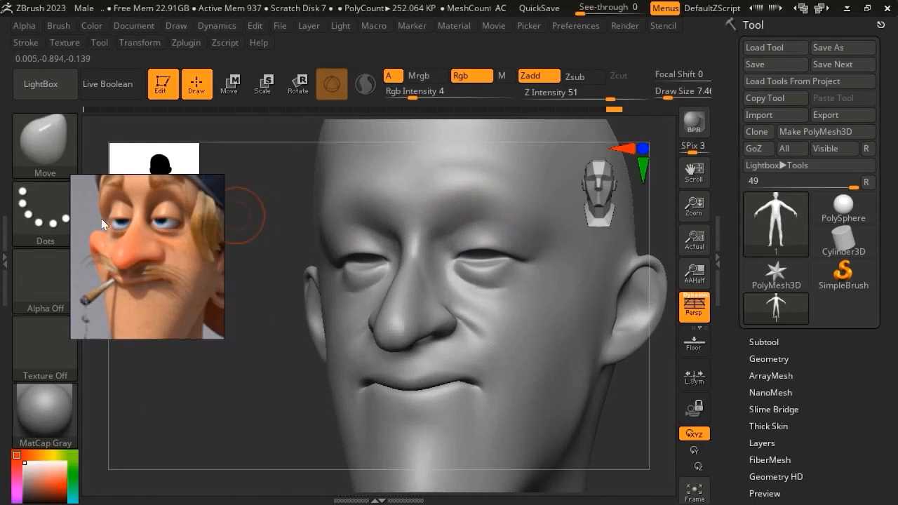
# - Carve the creases above the upper eyelids with the DamStandard brush at draw size about 7.5
pyautogui.moveTo(336, 231); pyautogui.dragTo(414, 234, button='right')
pyautogui.press('b')
pyautogui.press('d')
pyautogui.press('s')
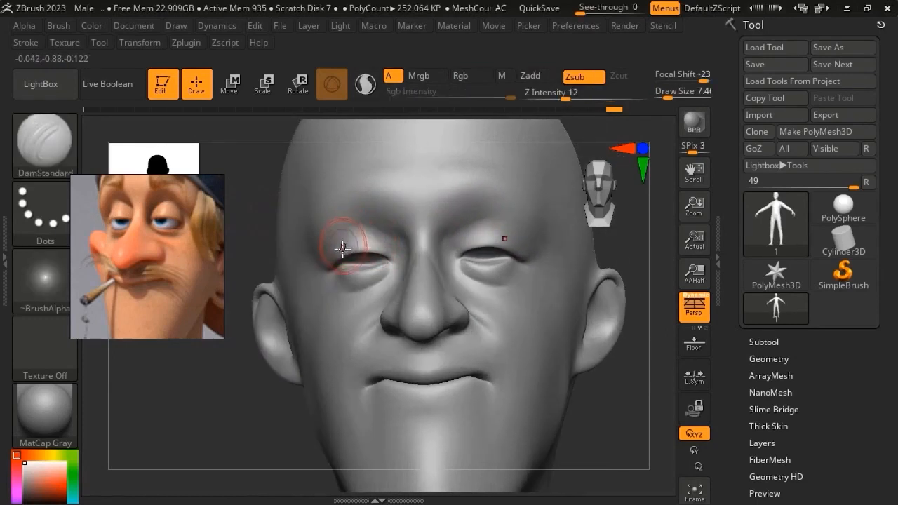
pyautogui.moveTo(341, 241); pyautogui.dragTo(332, 249, button='right')
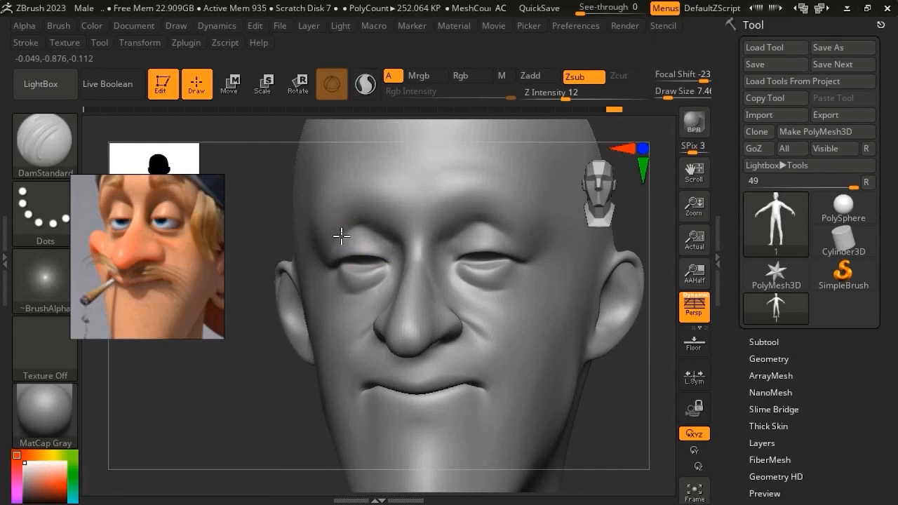
pyautogui.moveTo(359, 228)
pyautogui.mouseDown(button='right')
pyautogui.moveTo(417, 260)
pyautogui.moveTo(391, 271)
pyautogui.moveTo(457, 295)
pyautogui.moveTo(428, 280)
pyautogui.moveTo(456, 262)
pyautogui.moveTo(451, 284)
pyautogui.moveTo(491, 270)
pyautogui.moveTo(444, 212)
pyautogui.moveTo(325, 245)
pyautogui.moveTo(299, 268)
pyautogui.mouseUp(button='right')
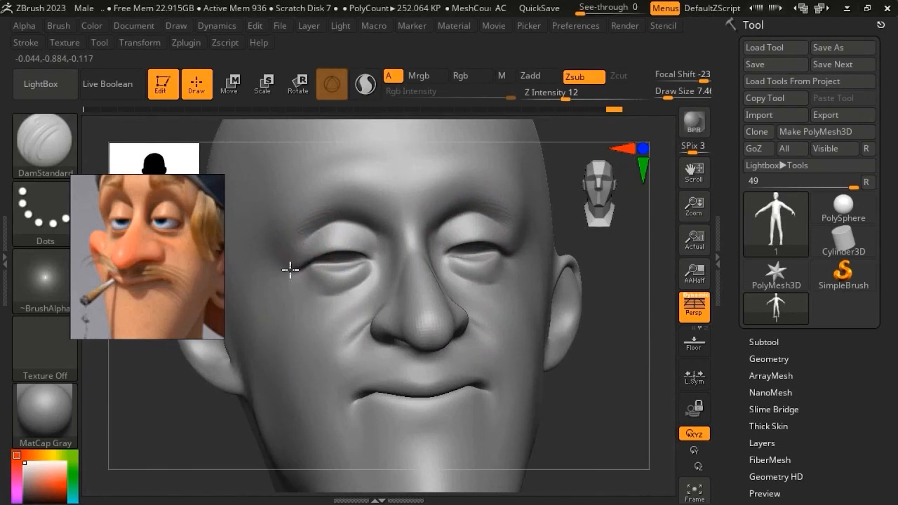
pyautogui.moveTo(331, 224); pyautogui.dragTo(488, 249, button='right')
# - Append a PolySphere subtool and make it the active subtool
pyautogui.click(753, 342)
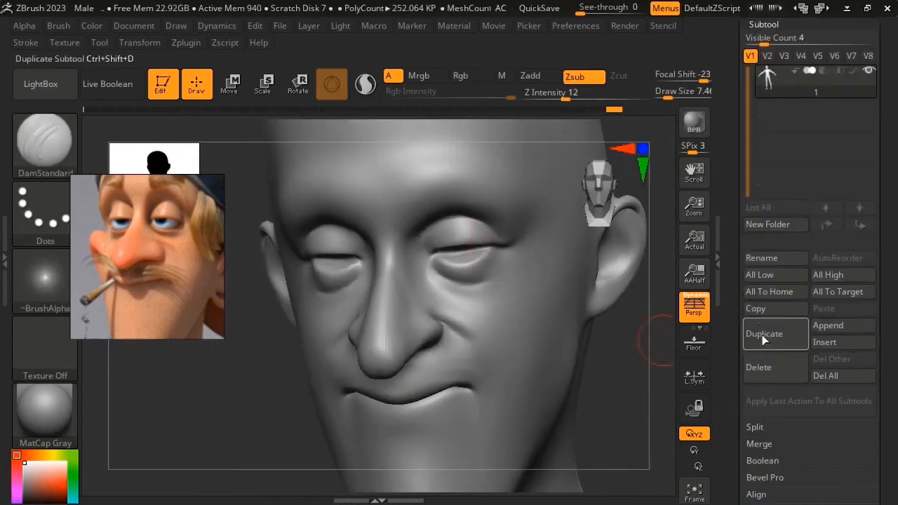
pyautogui.click(828, 325)
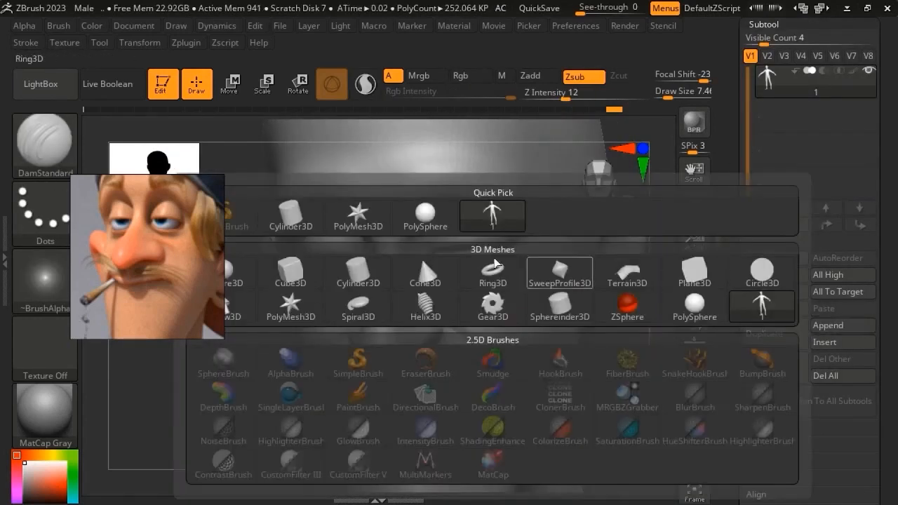
pyautogui.click(629, 271)
pyautogui.click(768, 129)
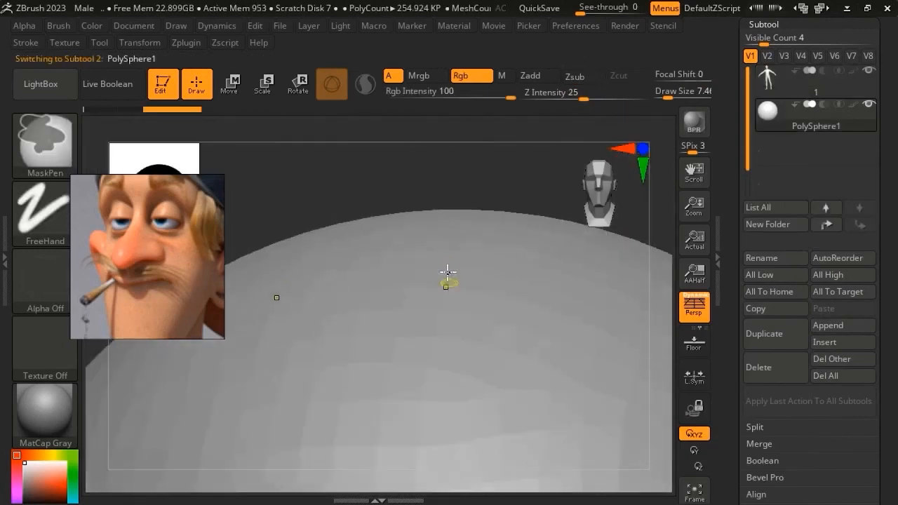
# - Scale the sphere down and raise it from the body's centre to head height
pyautogui.hotkey('shift', 'f')
pyautogui.keyDown('alt'); pyautogui.moveTo(494, 326); pyautogui.dragTo(443, 260, button='right'); pyautogui.keyUp('alt')
pyautogui.press('w')
pyautogui.moveTo(414, 271); pyautogui.dragTo(346, 324)
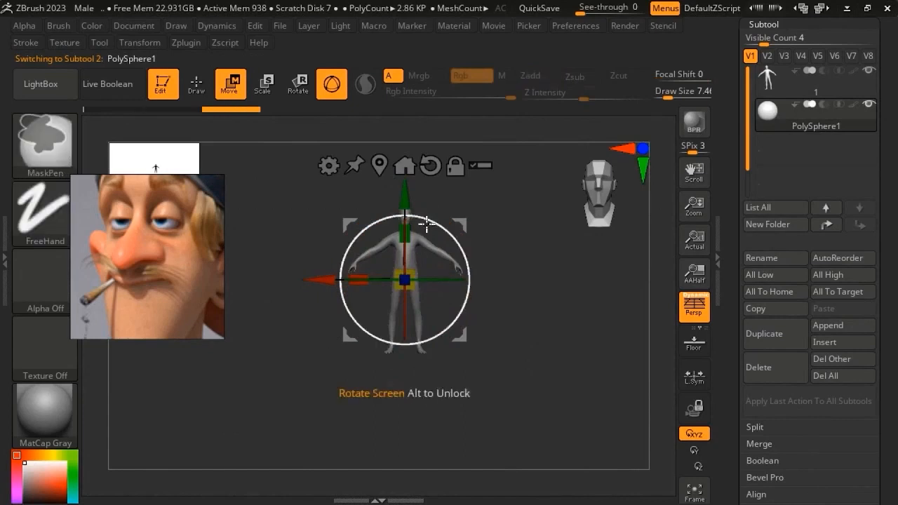
pyautogui.keyDown('ctrl'); pyautogui.moveTo(427, 228); pyautogui.dragTo(429, 281, button='right'); pyautogui.keyUp('ctrl')
pyautogui.moveTo(404, 196); pyautogui.dragTo(404, 82)
pyautogui.keyDown('alt'); pyautogui.moveTo(452, 122); pyautogui.dragTo(456, 281, button='right'); pyautogui.keyUp('alt')
pyautogui.moveTo(465, 265); pyautogui.dragTo(470, 220)
pyautogui.keyDown('ctrl'); pyautogui.moveTo(484, 280); pyautogui.dragTo(502, 492, button='right'); pyautogui.keyUp('ctrl')
# - Move the sphere out of the middle of the head to the front of the face at eye level
pyautogui.moveTo(390, 328); pyautogui.dragTo(369, 350)
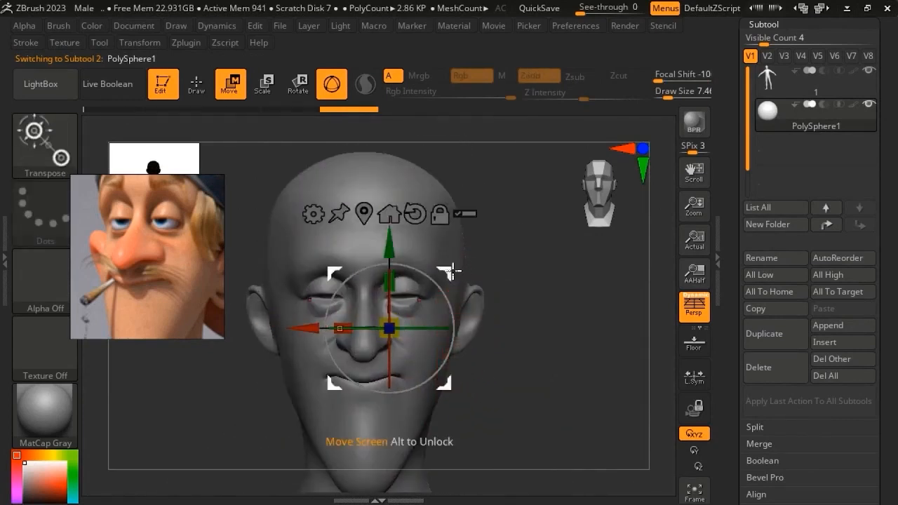
pyautogui.moveTo(447, 272); pyautogui.dragTo(463, 237)
pyautogui.moveTo(465, 274); pyautogui.dragTo(386, 285, button='right')
pyautogui.moveTo(538, 237); pyautogui.dragTo(411, 247)
pyautogui.moveTo(411, 247); pyautogui.dragTo(433, 271, button='right')
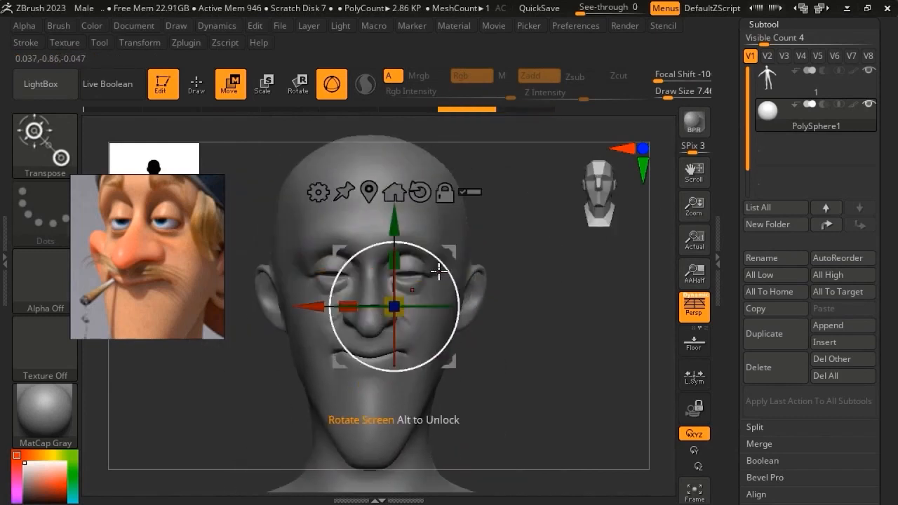
pyautogui.hotkey('ctrl', 'z')
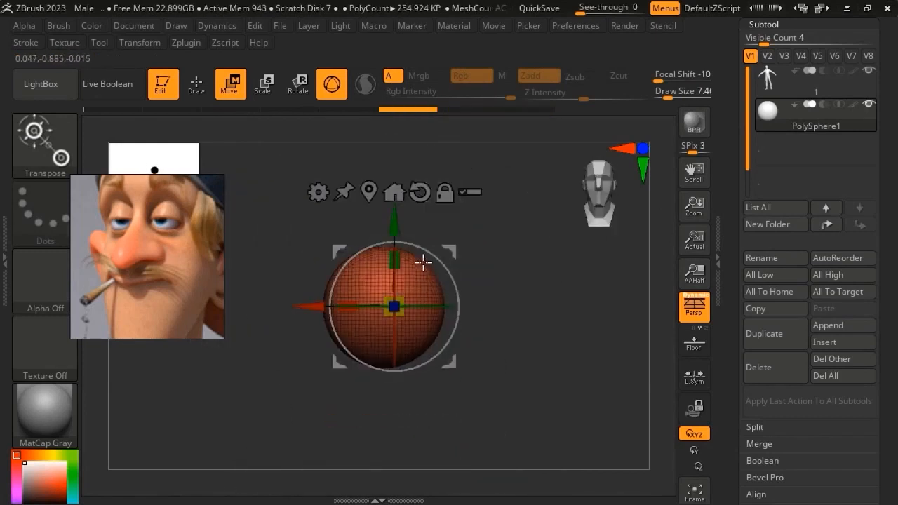
pyautogui.hotkey('ctrl', 'shift', 'z')
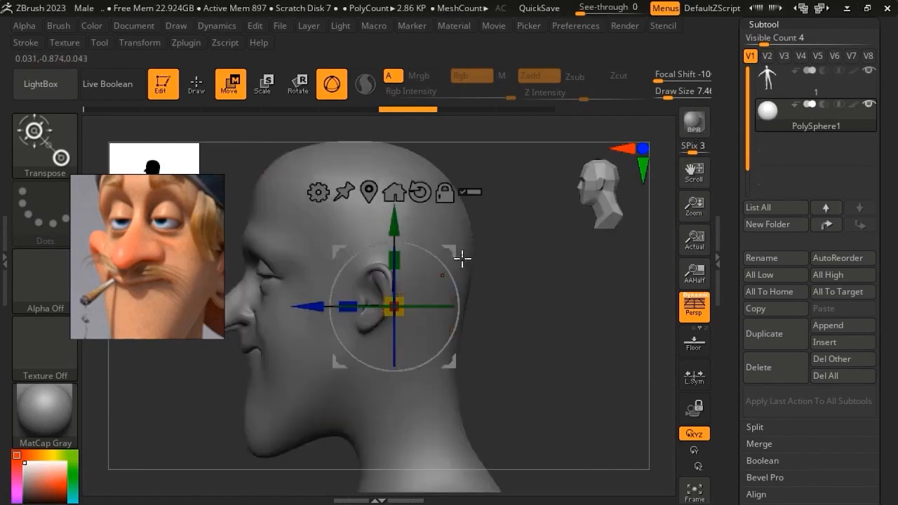
pyautogui.moveTo(324, 235); pyautogui.dragTo(402, 248)
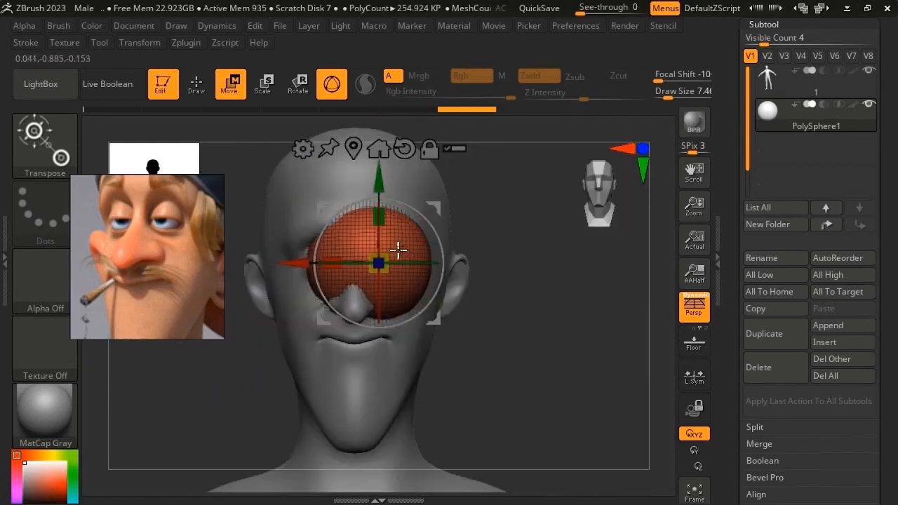
# - Scale the sphere down to eyeball size and align it with one eye socket
pyautogui.moveTo(351, 271); pyautogui.dragTo(349, 272)
pyautogui.keyDown('ctrl'); pyautogui.moveTo(398, 250); pyautogui.dragTo(422, 232, button='right'); pyautogui.keyUp('ctrl')
pyautogui.moveTo(422, 210)
pyautogui.mouseDown()
pyautogui.moveTo(456, 212)
pyautogui.moveTo(451, 251)
pyautogui.moveTo(401, 266)
pyautogui.moveTo(415, 257)
pyautogui.mouseUp()
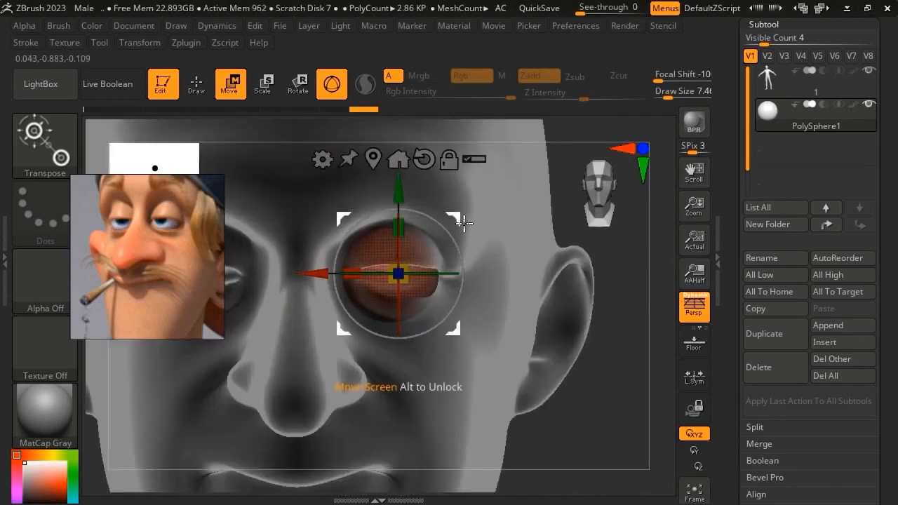
# - Seat the eyeball in its socket so it sits just behind the eyelids, checking the fit from several angles
pyautogui.hotkey('shift', 't')
pyautogui.moveTo(455, 256); pyautogui.dragTo(400, 266, button='right')
pyautogui.moveTo(364, 262); pyautogui.dragTo(370, 263)
pyautogui.keyDown('shift'); pyautogui.moveTo(393, 266); pyautogui.dragTo(387, 307, button='right'); pyautogui.keyUp('shift')
pyautogui.moveTo(301, 276); pyautogui.dragTo(288, 278)
pyautogui.press('q')
pyautogui.keyDown('ctrl'); pyautogui.moveTo(341, 305); pyautogui.dragTo(473, 264, button='right'); pyautogui.keyUp('ctrl')
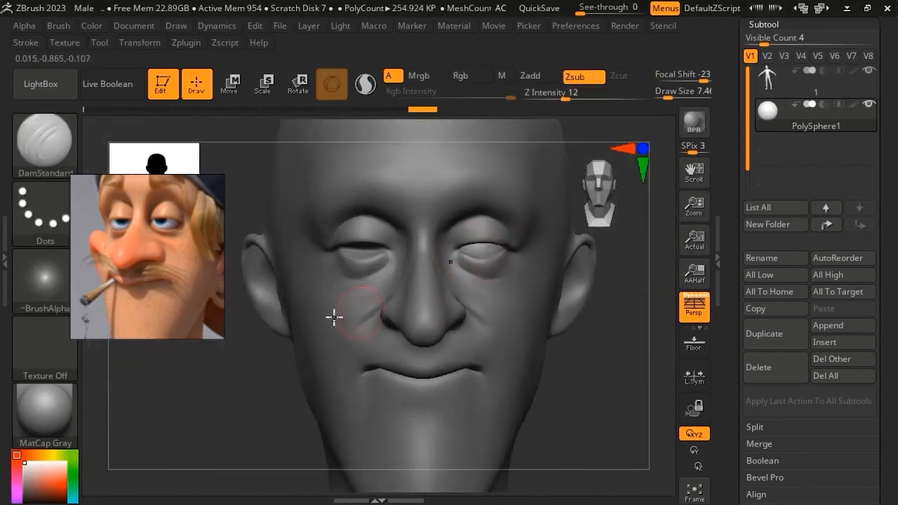
# - Flip the eyeball to the opposite socket with the Mirror deformation and apply Mirror And Weld to get both eyeballs
pyautogui.click(764, 24)
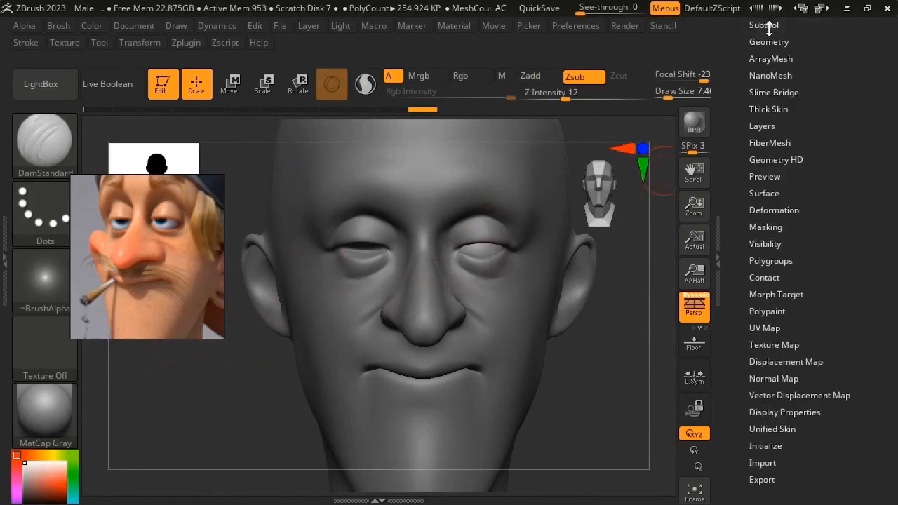
pyautogui.click(778, 210)
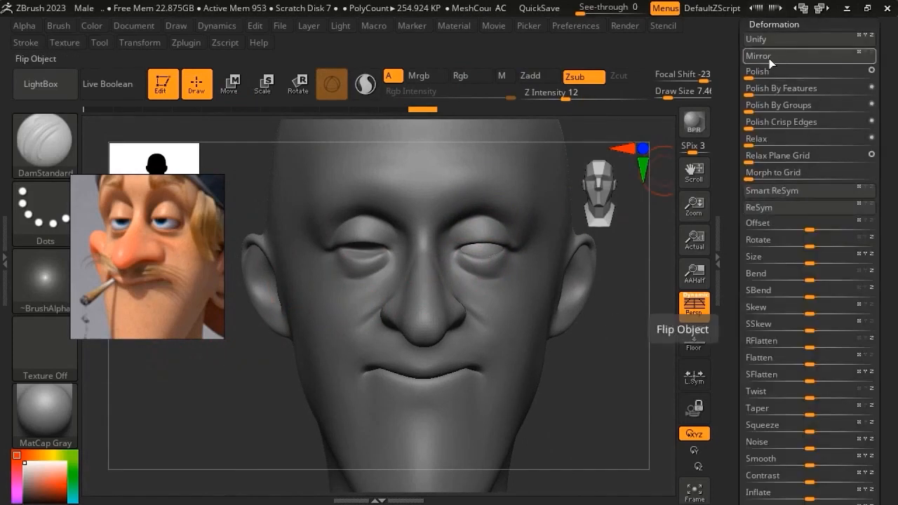
pyautogui.scroll(6, 760, 70)
pyautogui.click(761, 80)
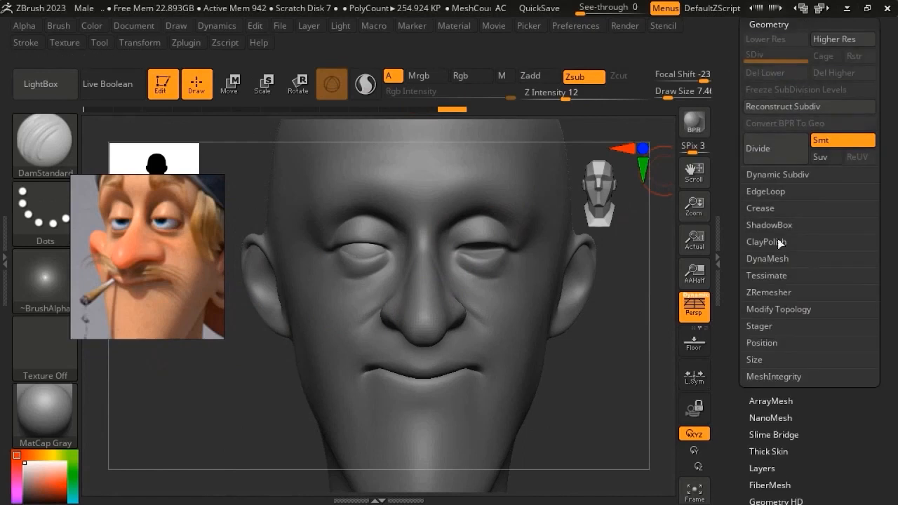
pyautogui.click(777, 309)
pyautogui.click(789, 359)
pyautogui.keyDown('ctrl'); pyautogui.moveTo(481, 242); pyautogui.dragTo(485, 291, button='right'); pyautogui.keyUp('ctrl')
pyautogui.keyDown('ctrl'); pyautogui.moveTo(485, 291); pyautogui.dragTo(502, 298, button='right'); pyautogui.keyUp('ctrl')
pyautogui.keyDown('ctrl'); pyautogui.moveTo(502, 298); pyautogui.dragTo(518, 393, button='right'); pyautogui.keyUp('ctrl')
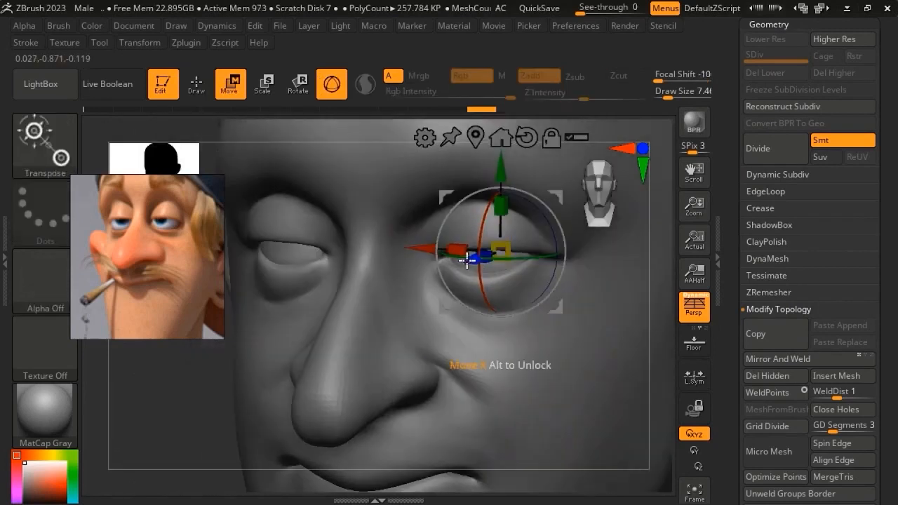
pyautogui.press('q')
# - Make the body mesh the active subtool and set the Move brush's draw size to about 16.9
pyautogui.moveTo(727, 101); pyautogui.dragTo(727, 202)
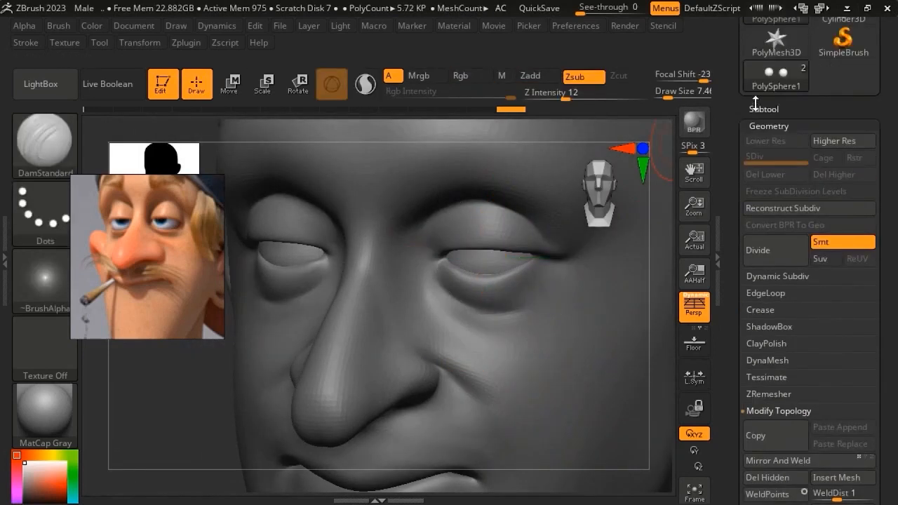
pyautogui.click(756, 104)
pyautogui.click(752, 96)
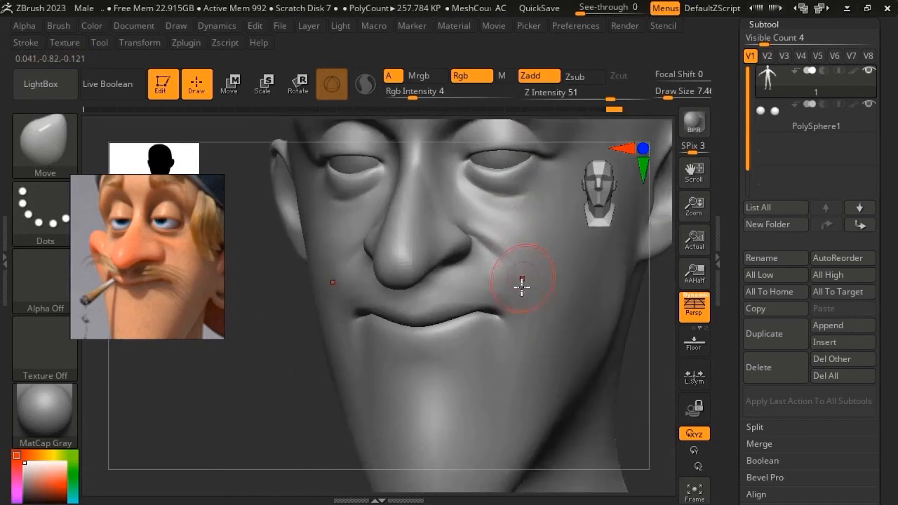
pyautogui.moveTo(521, 286)
pyautogui.mouseDown(button='right')
pyautogui.moveTo(521, 206)
pyautogui.moveTo(511, 261)
pyautogui.moveTo(461, 260)
pyautogui.moveTo(403, 321)
pyautogui.moveTo(402, 312)
pyautogui.mouseUp(button='right')
pyautogui.press('space')
pyautogui.moveTo(395, 258); pyautogui.dragTo(399, 259)
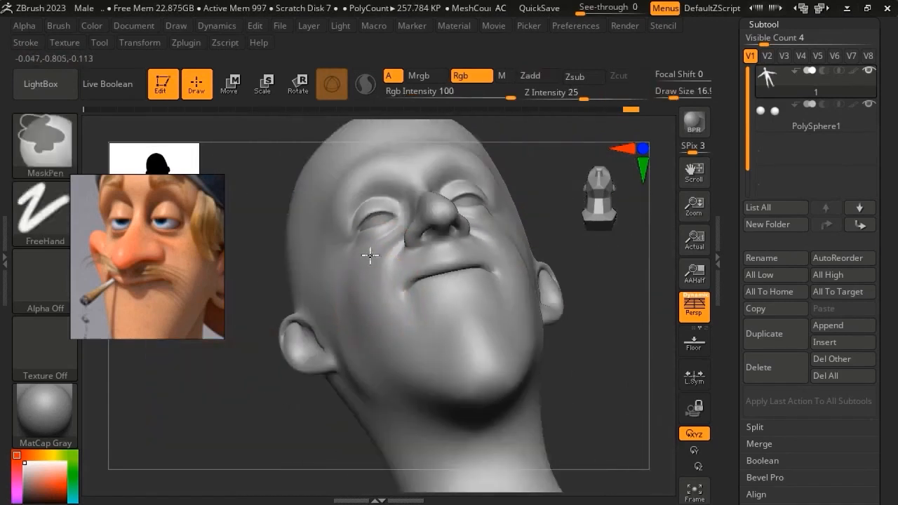
pyautogui.moveTo(366, 255)
pyautogui.mouseDown(button='right')
pyautogui.moveTo(481, 290)
pyautogui.moveTo(535, 266)
pyautogui.moveTo(517, 244)
pyautogui.mouseUp(button='right')
pyautogui.moveTo(518, 313)
pyautogui.keyDown('alt'); pyautogui.mouseDown(button='right')
pyautogui.moveTo(517, 267)
pyautogui.moveTo(524, 281)
pyautogui.moveTo(490, 282)
pyautogui.moveTo(512, 330)
pyautogui.mouseUp(button='right'); pyautogui.keyUp('alt')
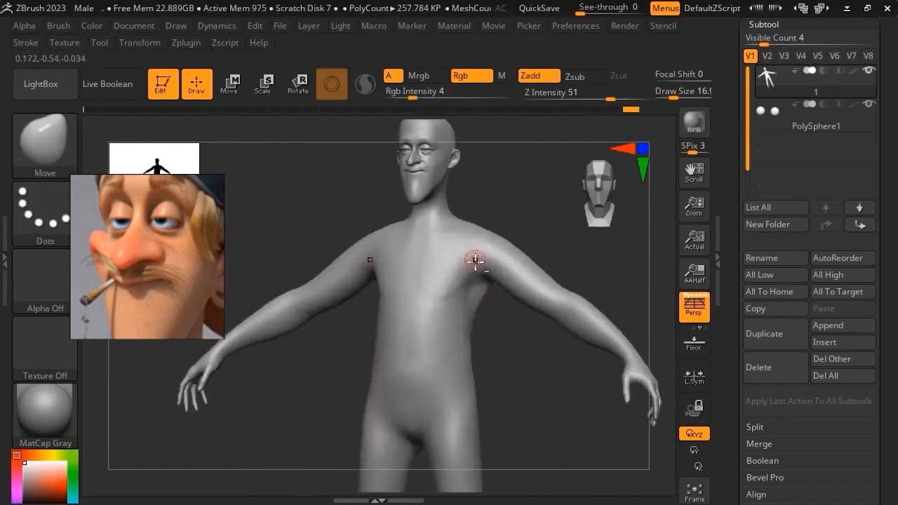
pyautogui.moveTo(475, 260)
pyautogui.keyDown('ctrl'); pyautogui.mouseDown(button='right')
pyautogui.moveTo(491, 296)
pyautogui.moveTo(484, 337)
pyautogui.moveTo(498, 346)
pyautogui.mouseUp(button='right'); pyautogui.keyUp('ctrl')
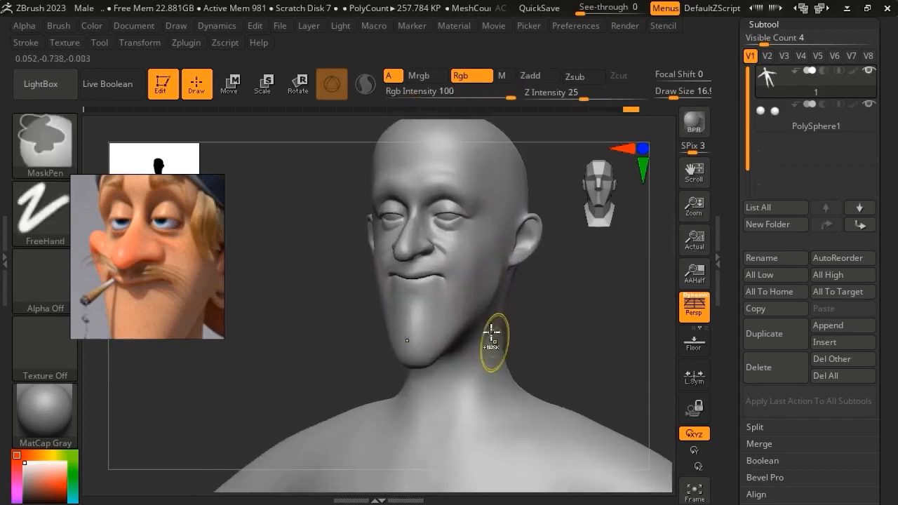